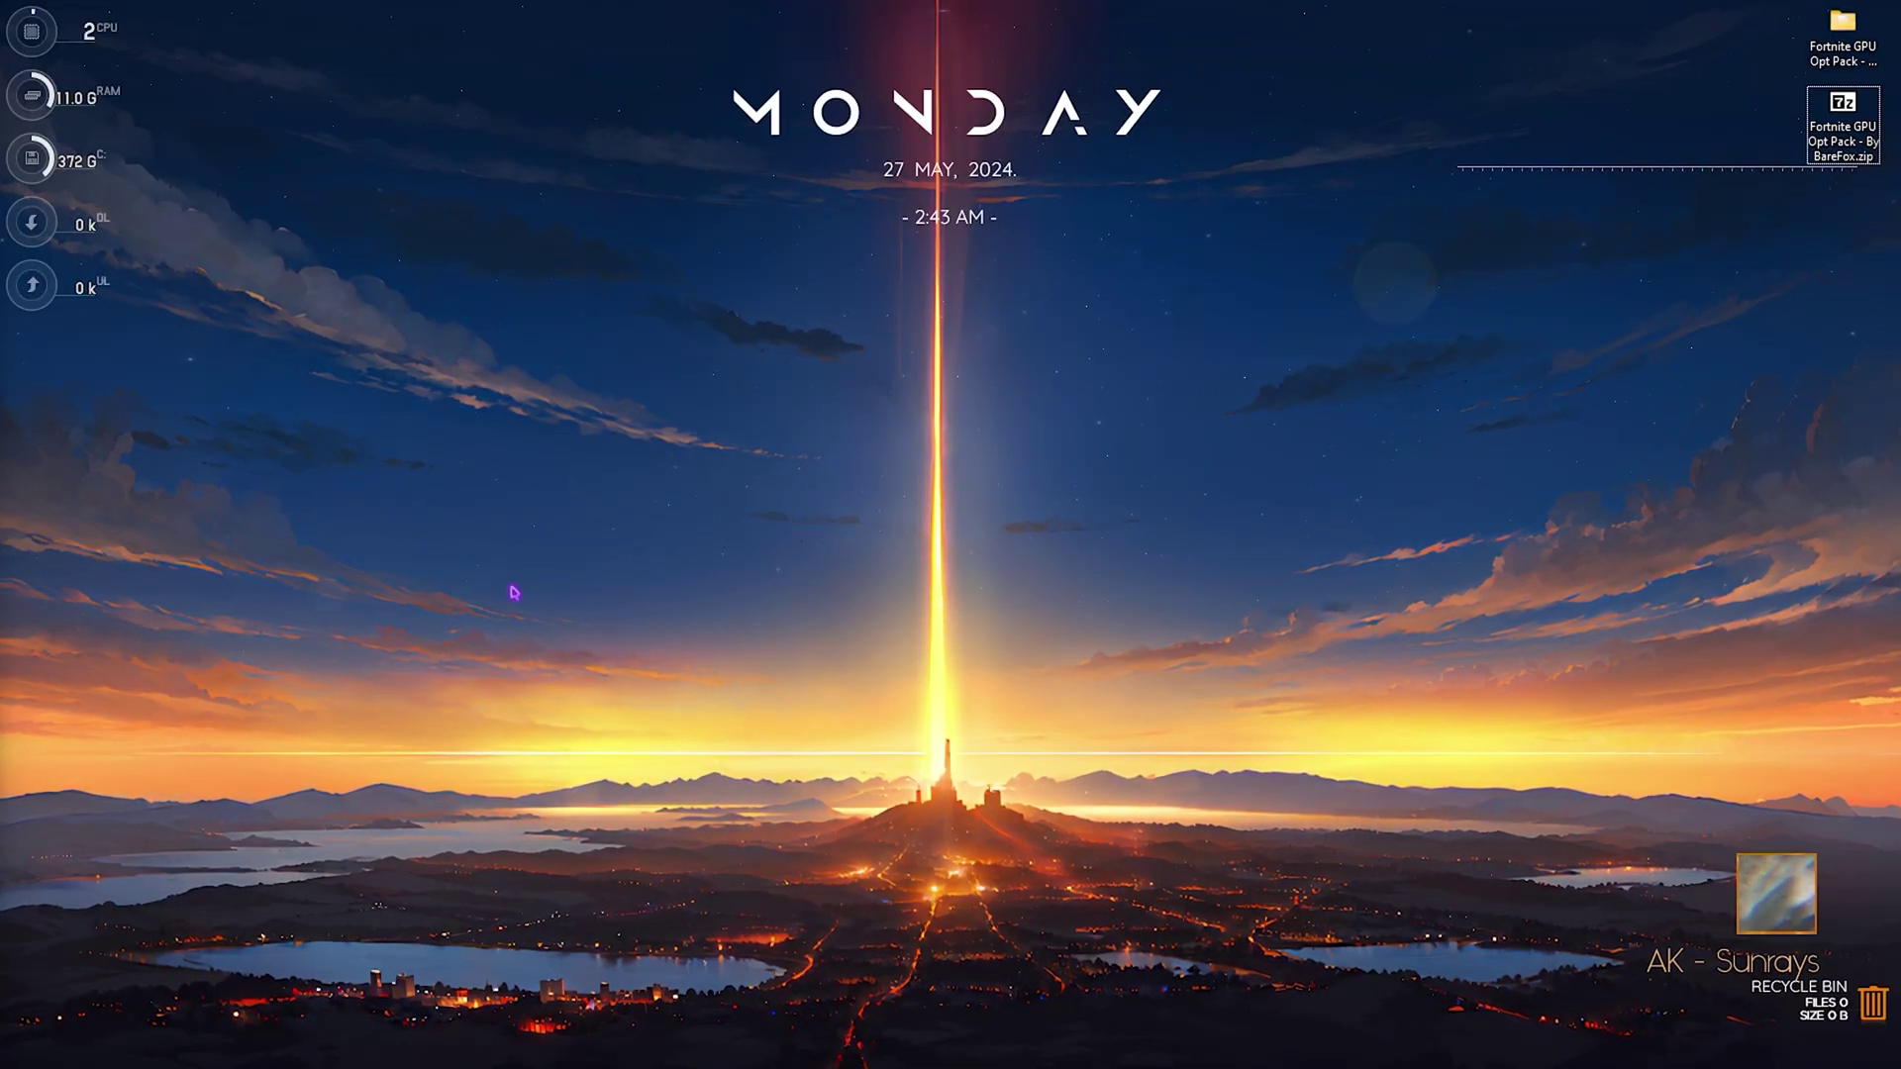
- Bring up the Run dialog with Win+R to reach the appdata folder
{"action": "key", "text": "super+r"}
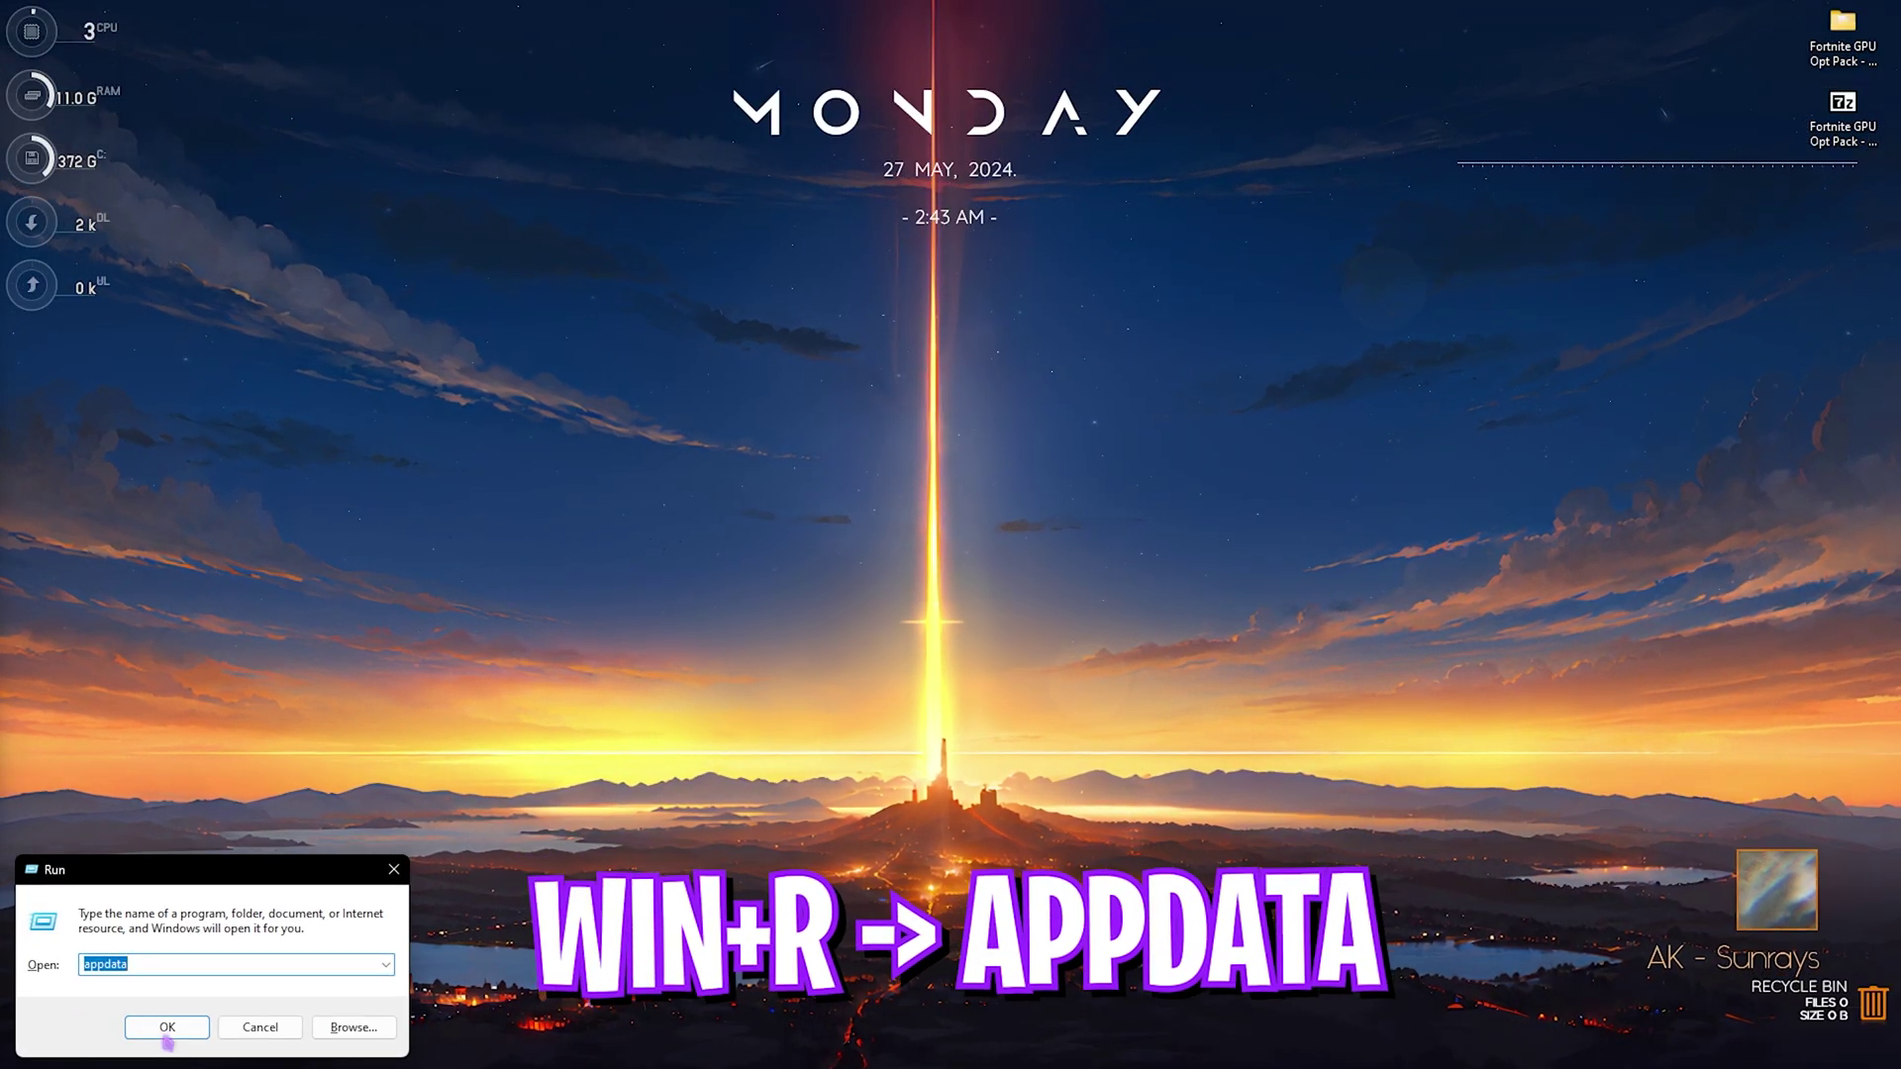
- Open AppData in a maximized Explorer and navigate to Local\FortniteGame\Saved\Config\WindowsClient
{"action": "left_click", "coordinate": [145, 966]}
{"action": "key", "text": "Return"}
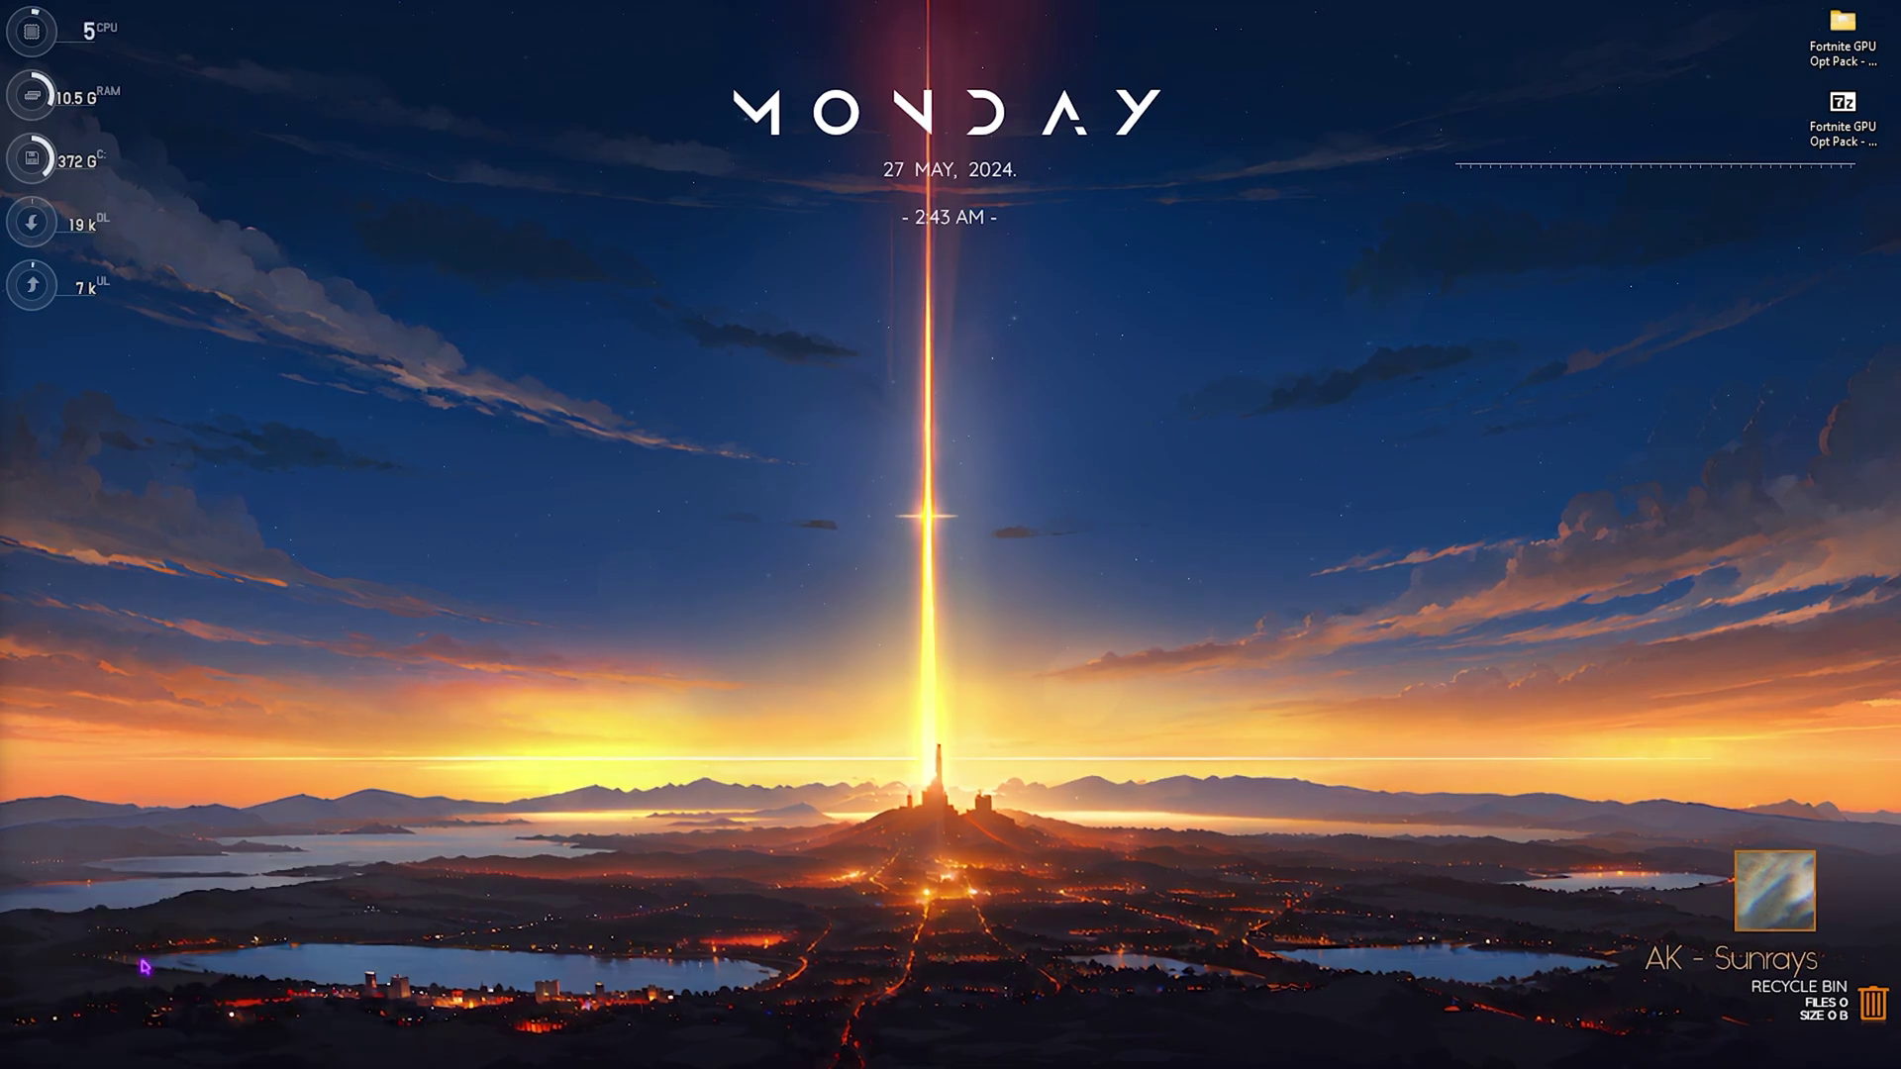
{"action": "left_click", "coordinate": [1425, 20]}
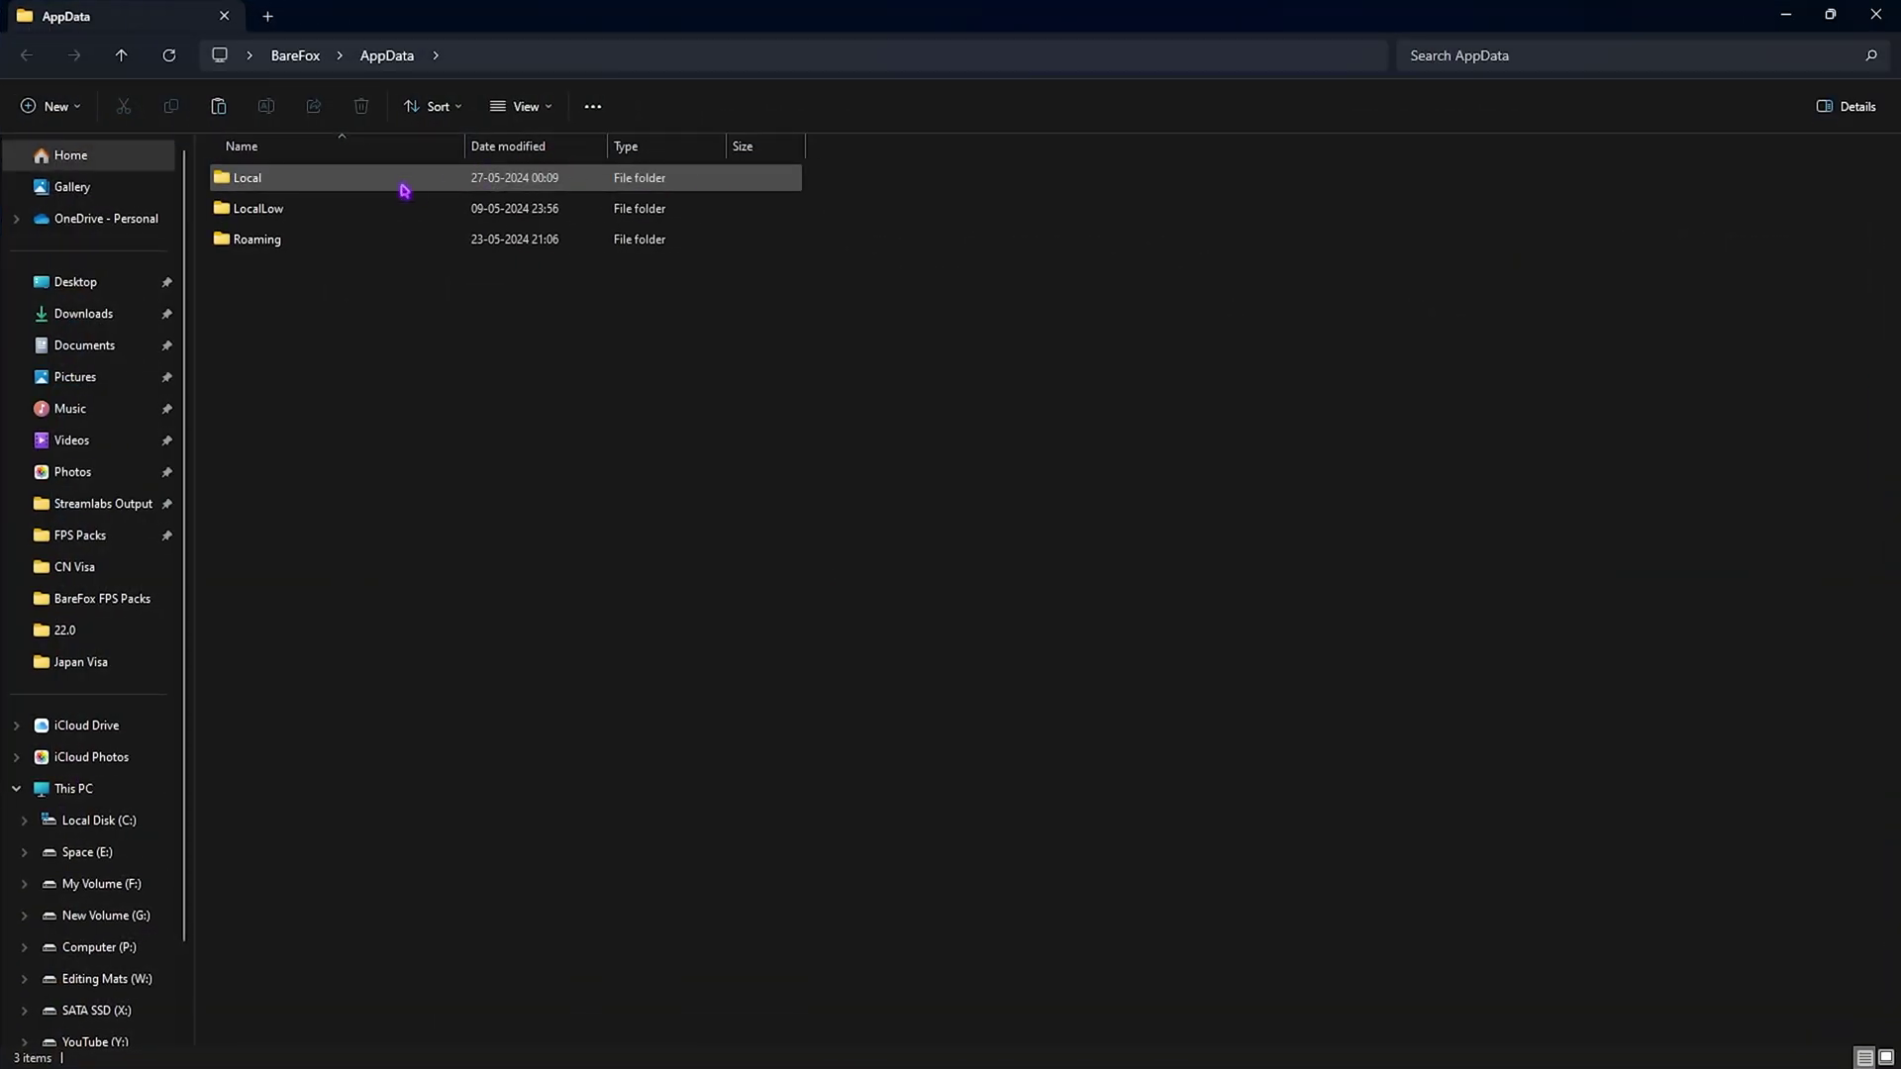
{"action": "double_click", "coordinate": [404, 187]}
{"action": "key", "text": "f"}
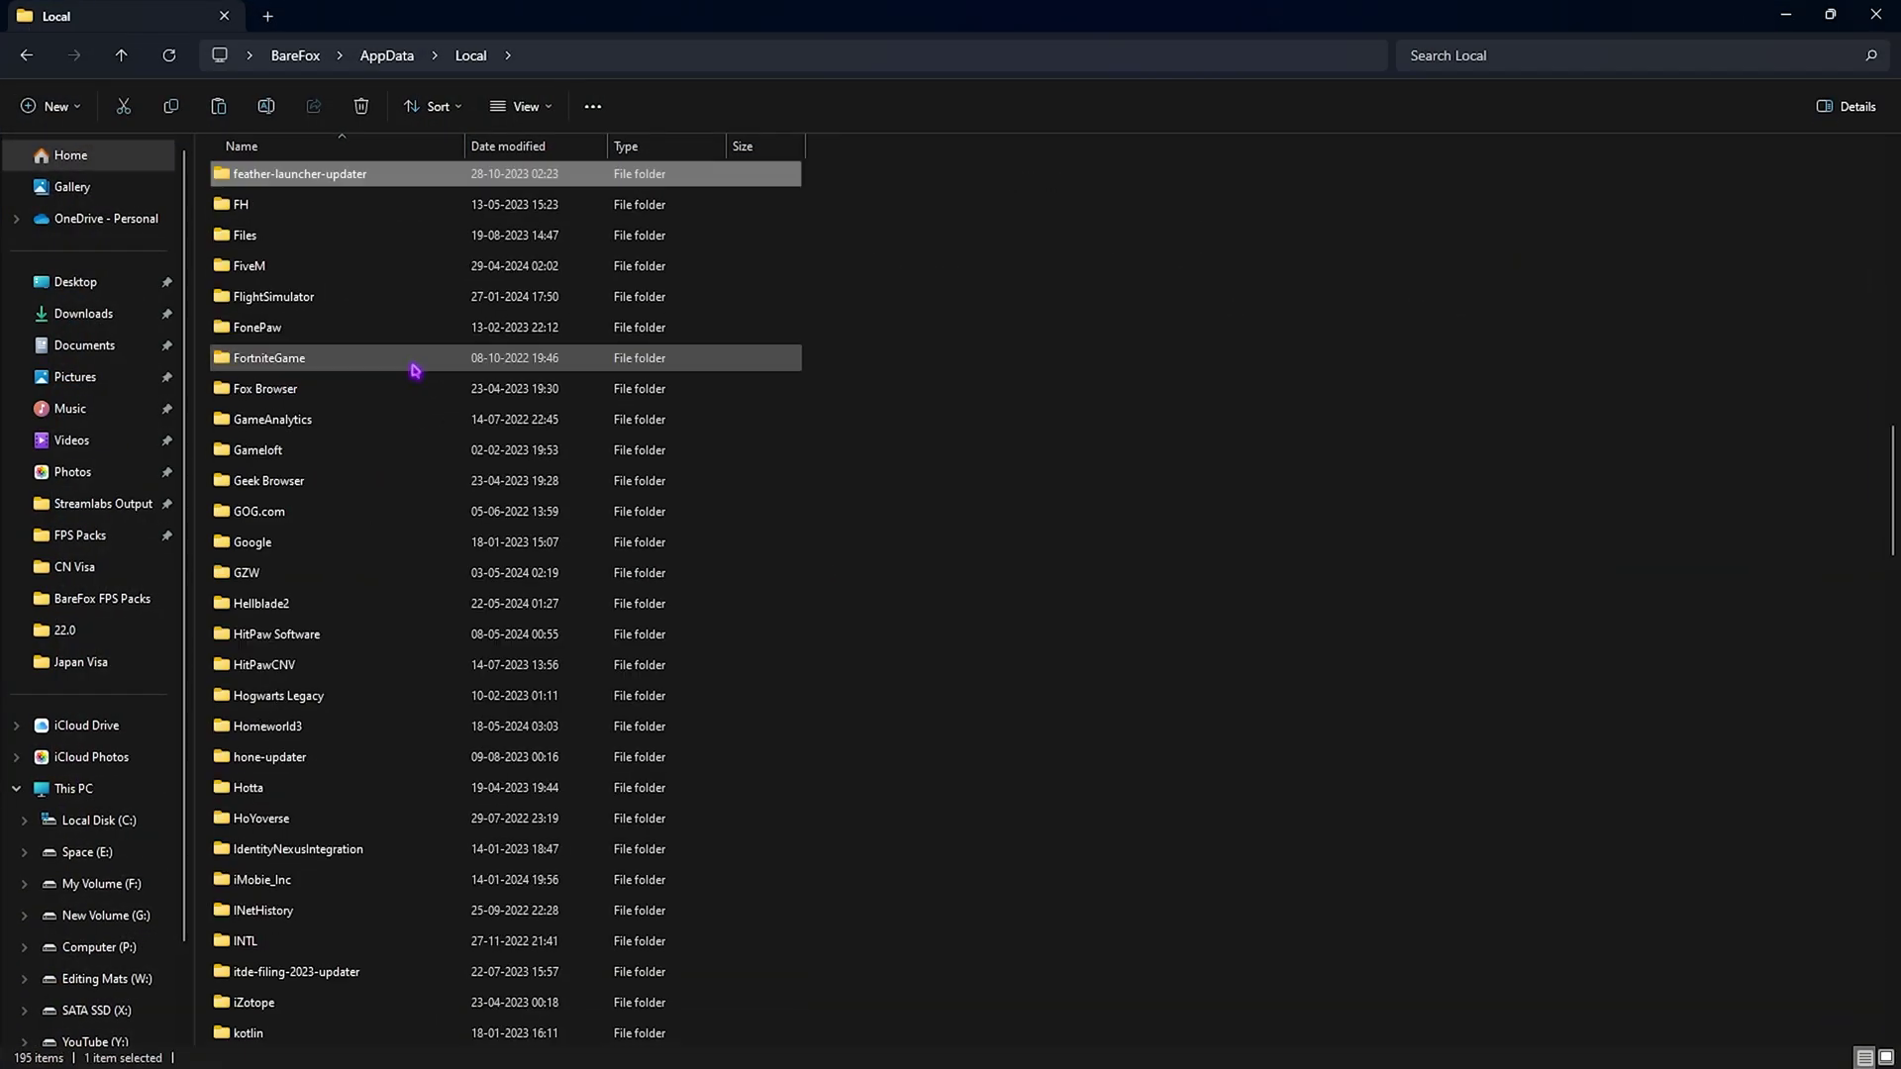
{"action": "double_click", "coordinate": [273, 357]}
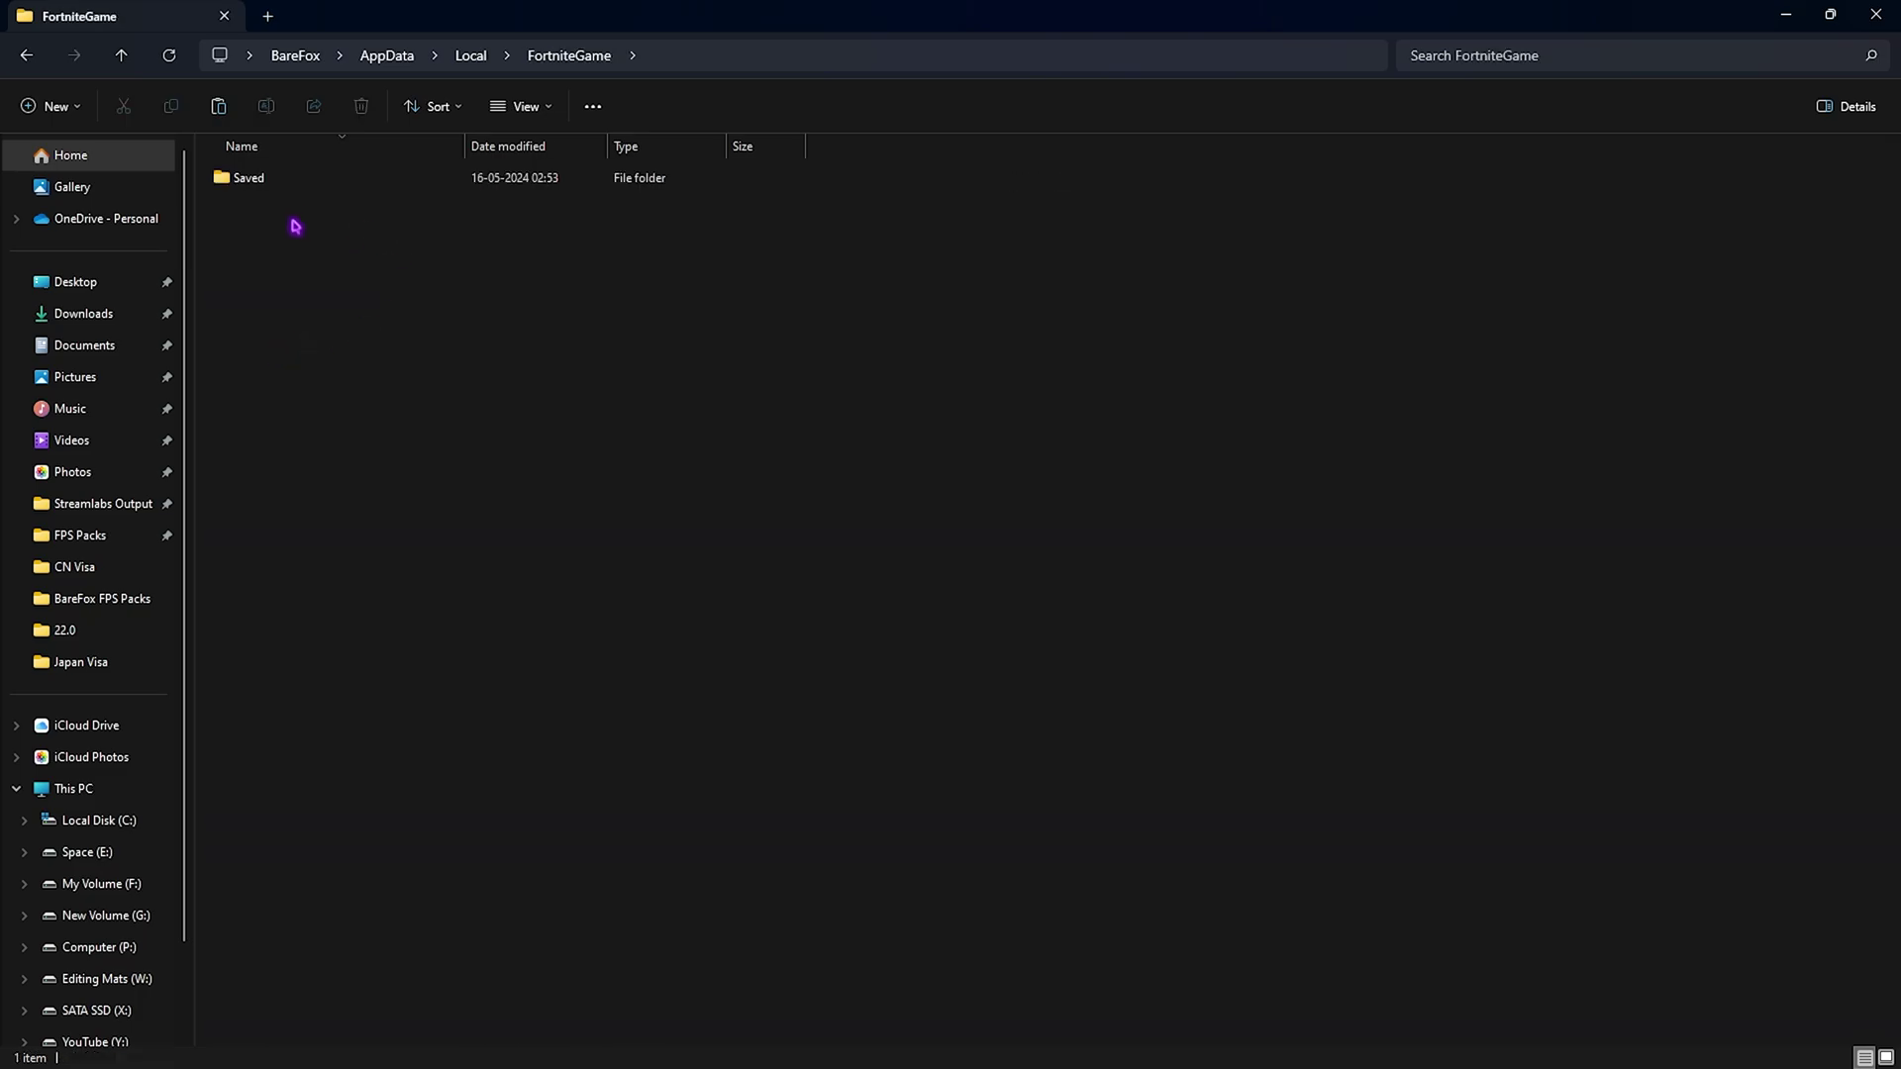
{"action": "double_click", "coordinate": [272, 186]}
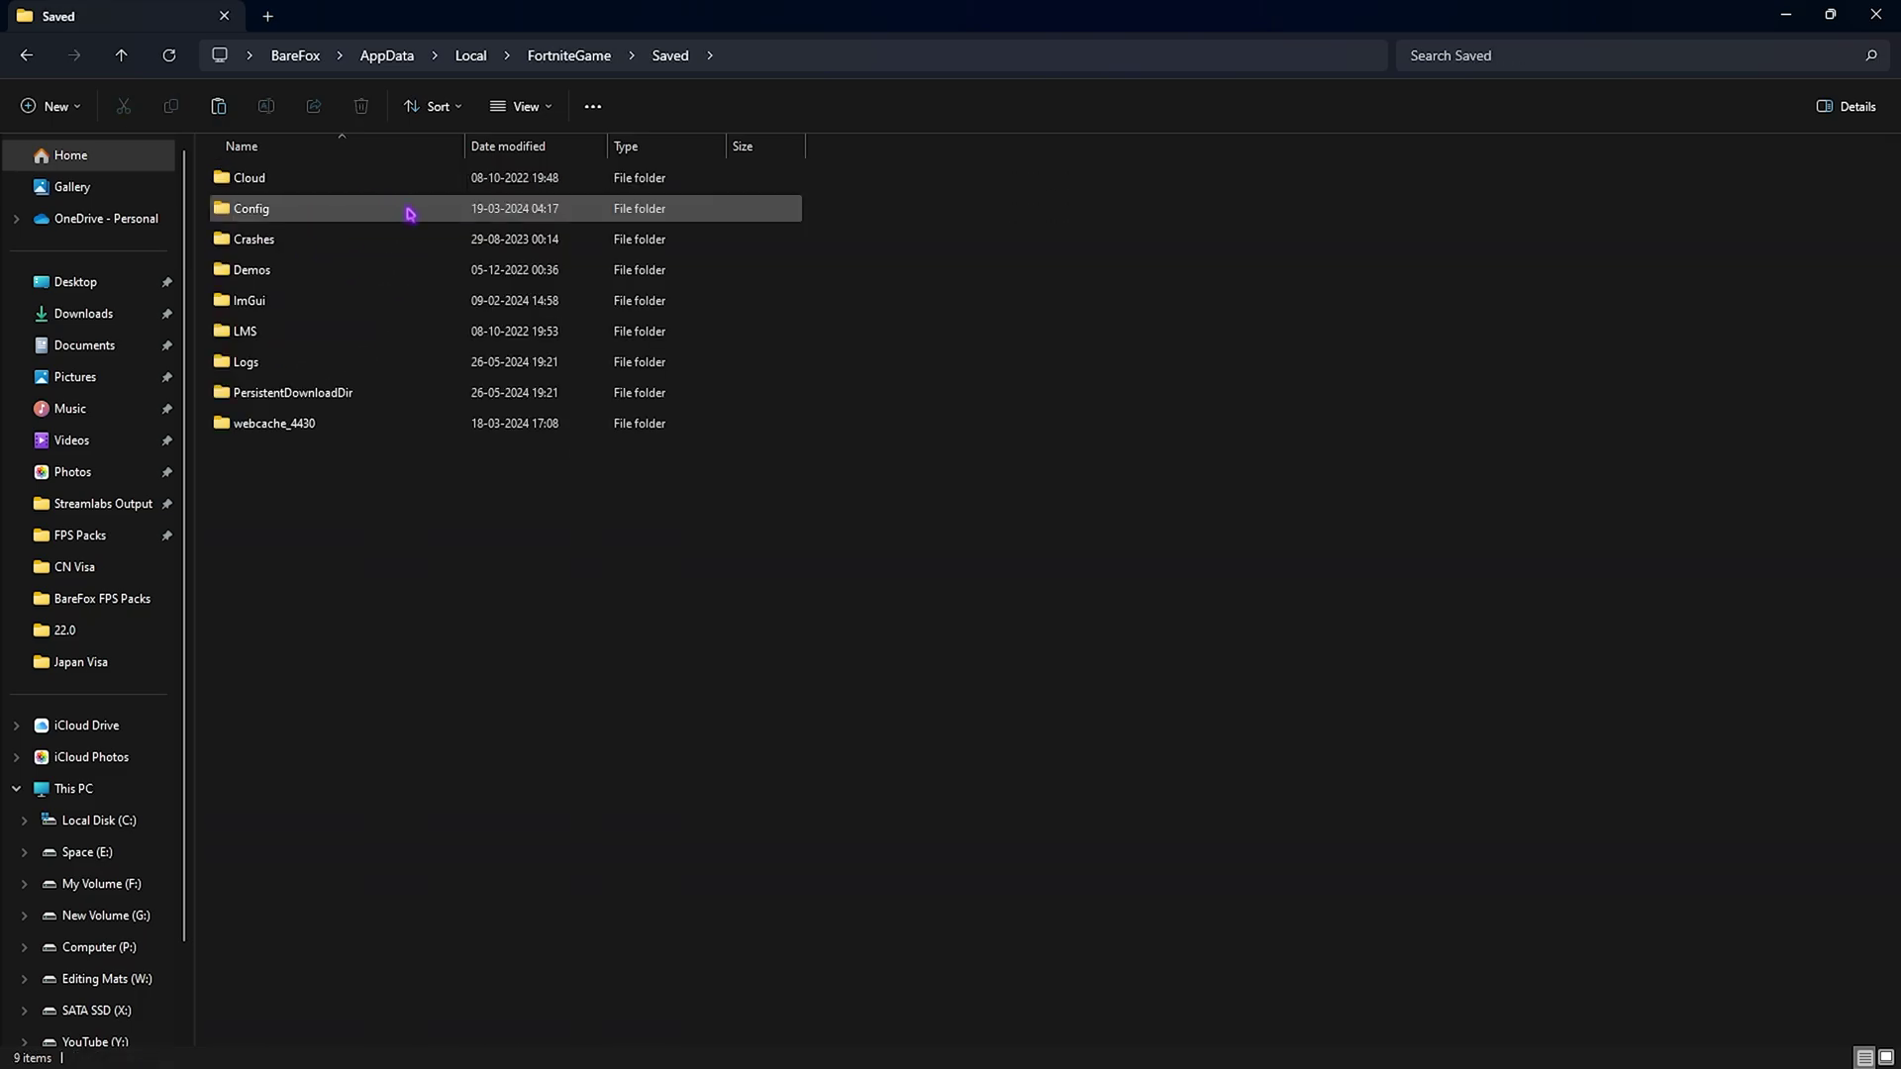
{"action": "double_click", "coordinate": [275, 218]}
{"action": "double_click", "coordinate": [295, 209]}
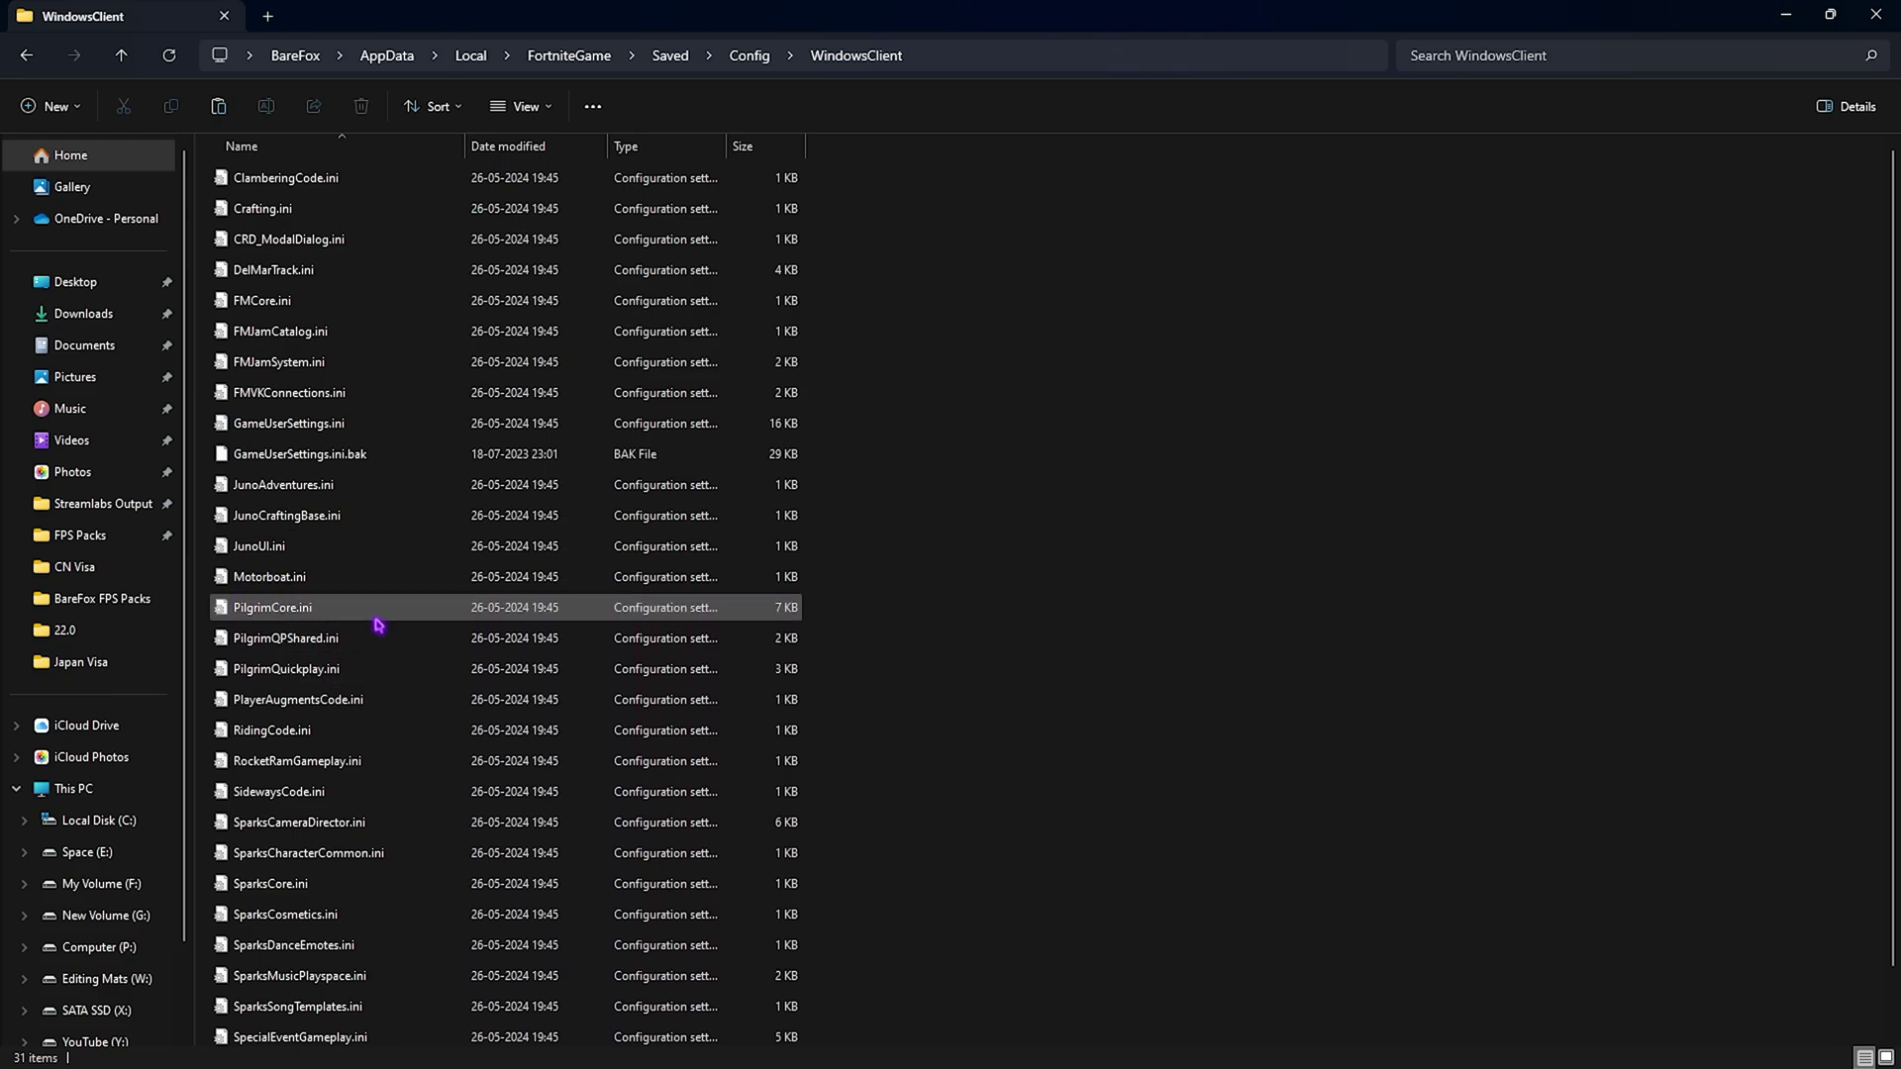
- Open GameUserSettings.ini in Notepad from its right-click menu
{"action": "left_click", "coordinate": [319, 517]}
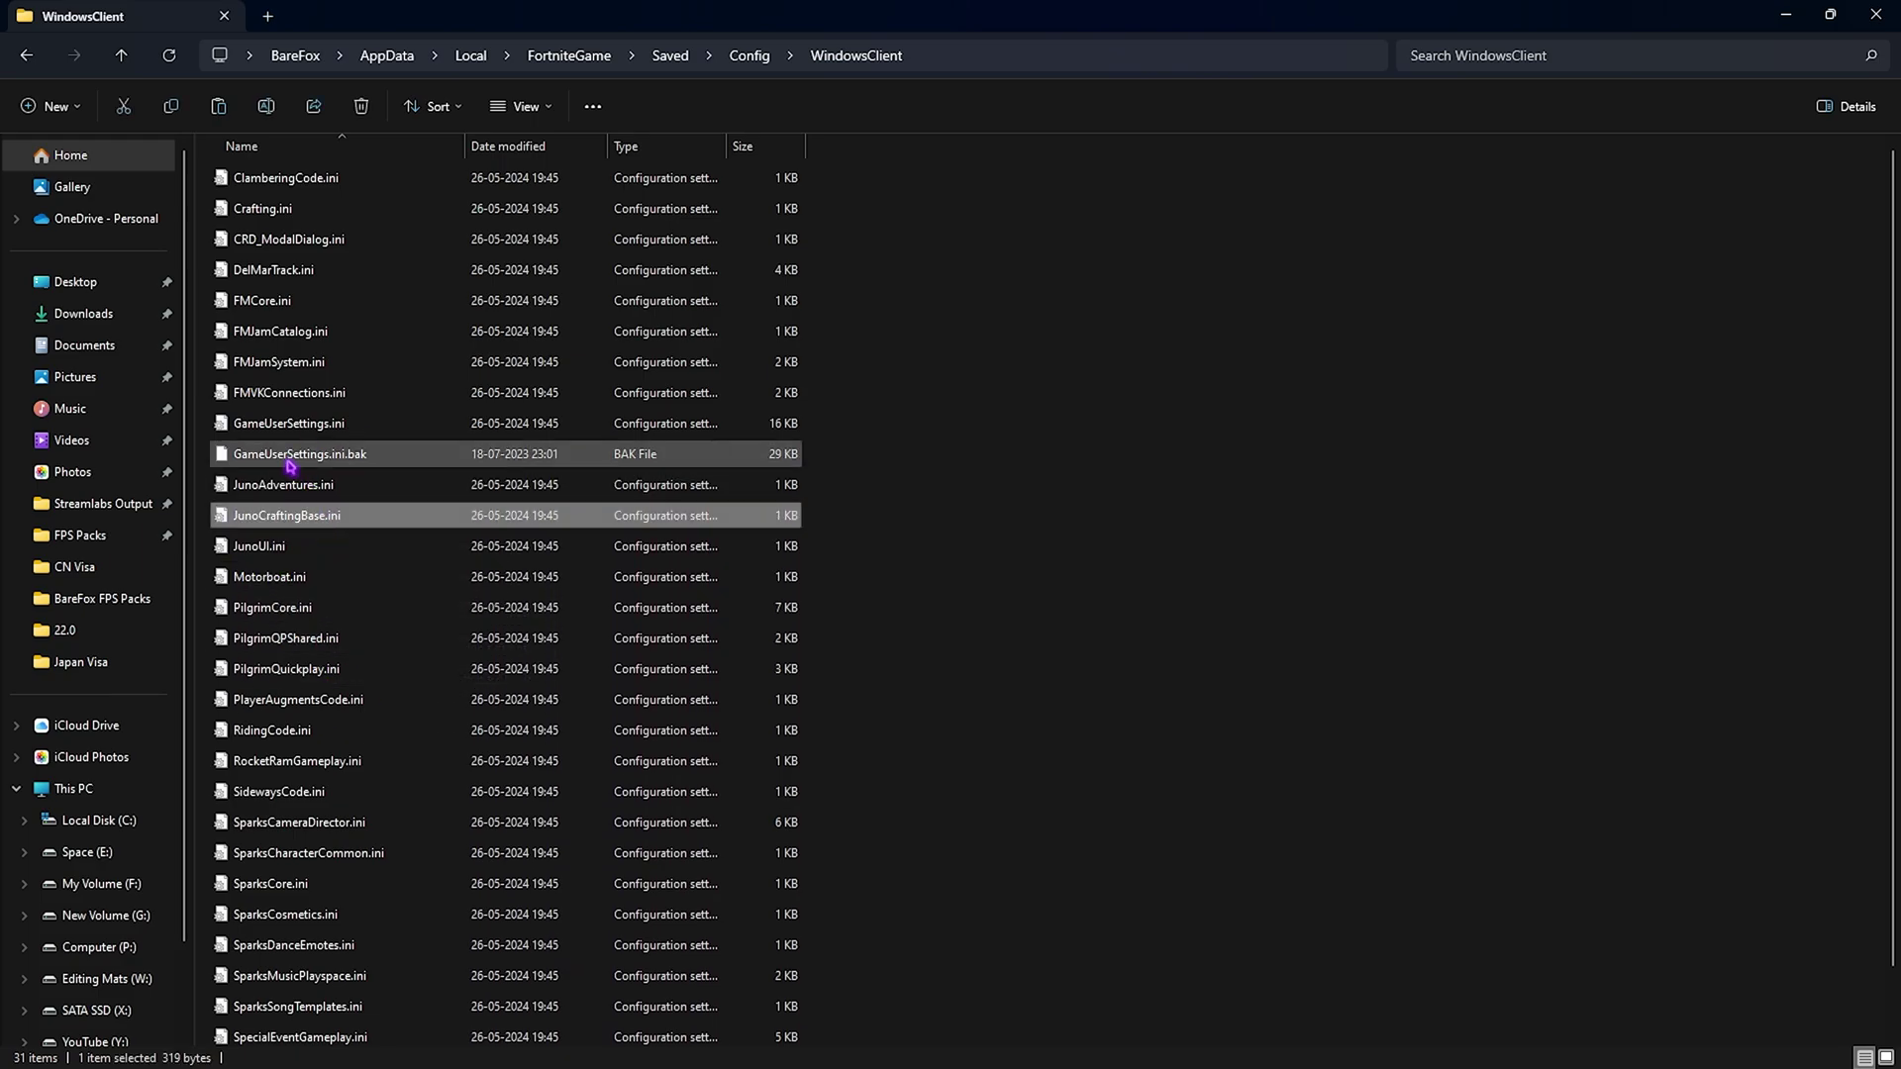
{"action": "left_click", "coordinate": [317, 429]}
{"action": "right_click", "coordinate": [370, 428]}
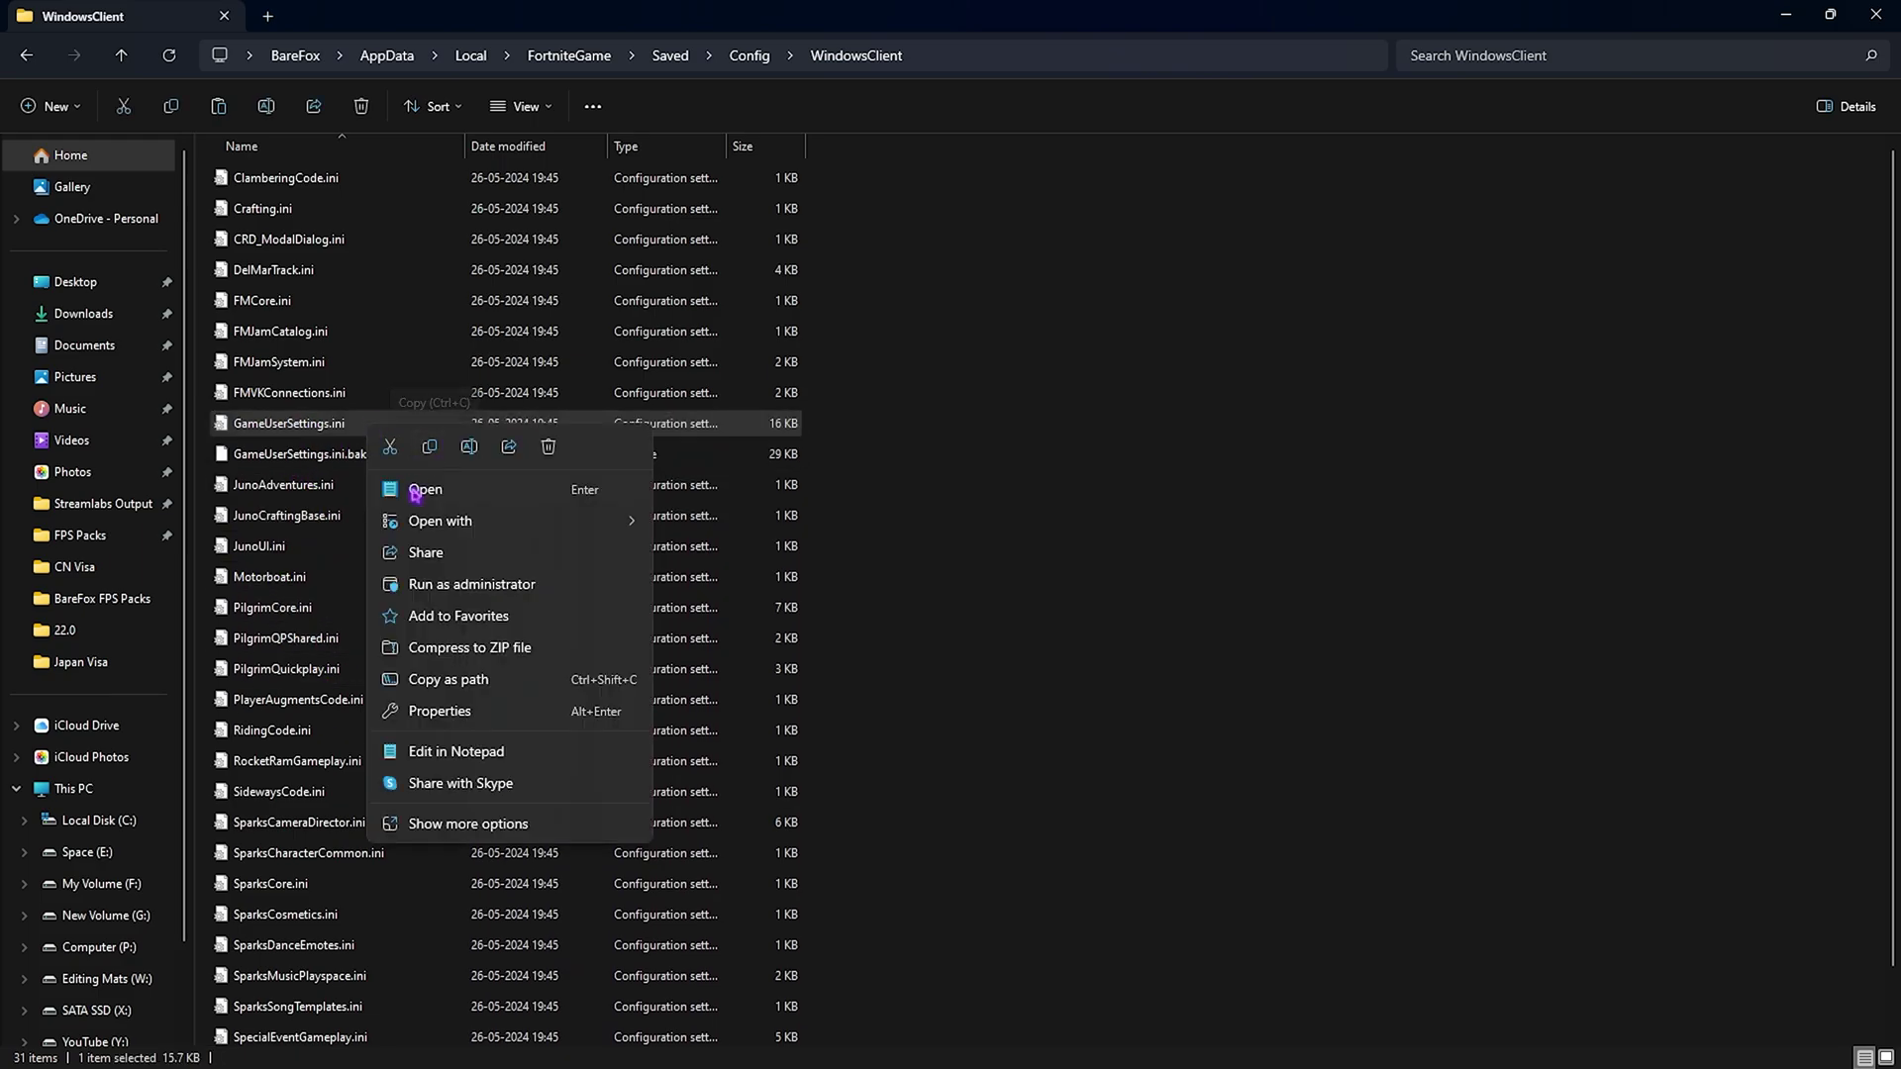
{"action": "left_click", "coordinate": [436, 754]}
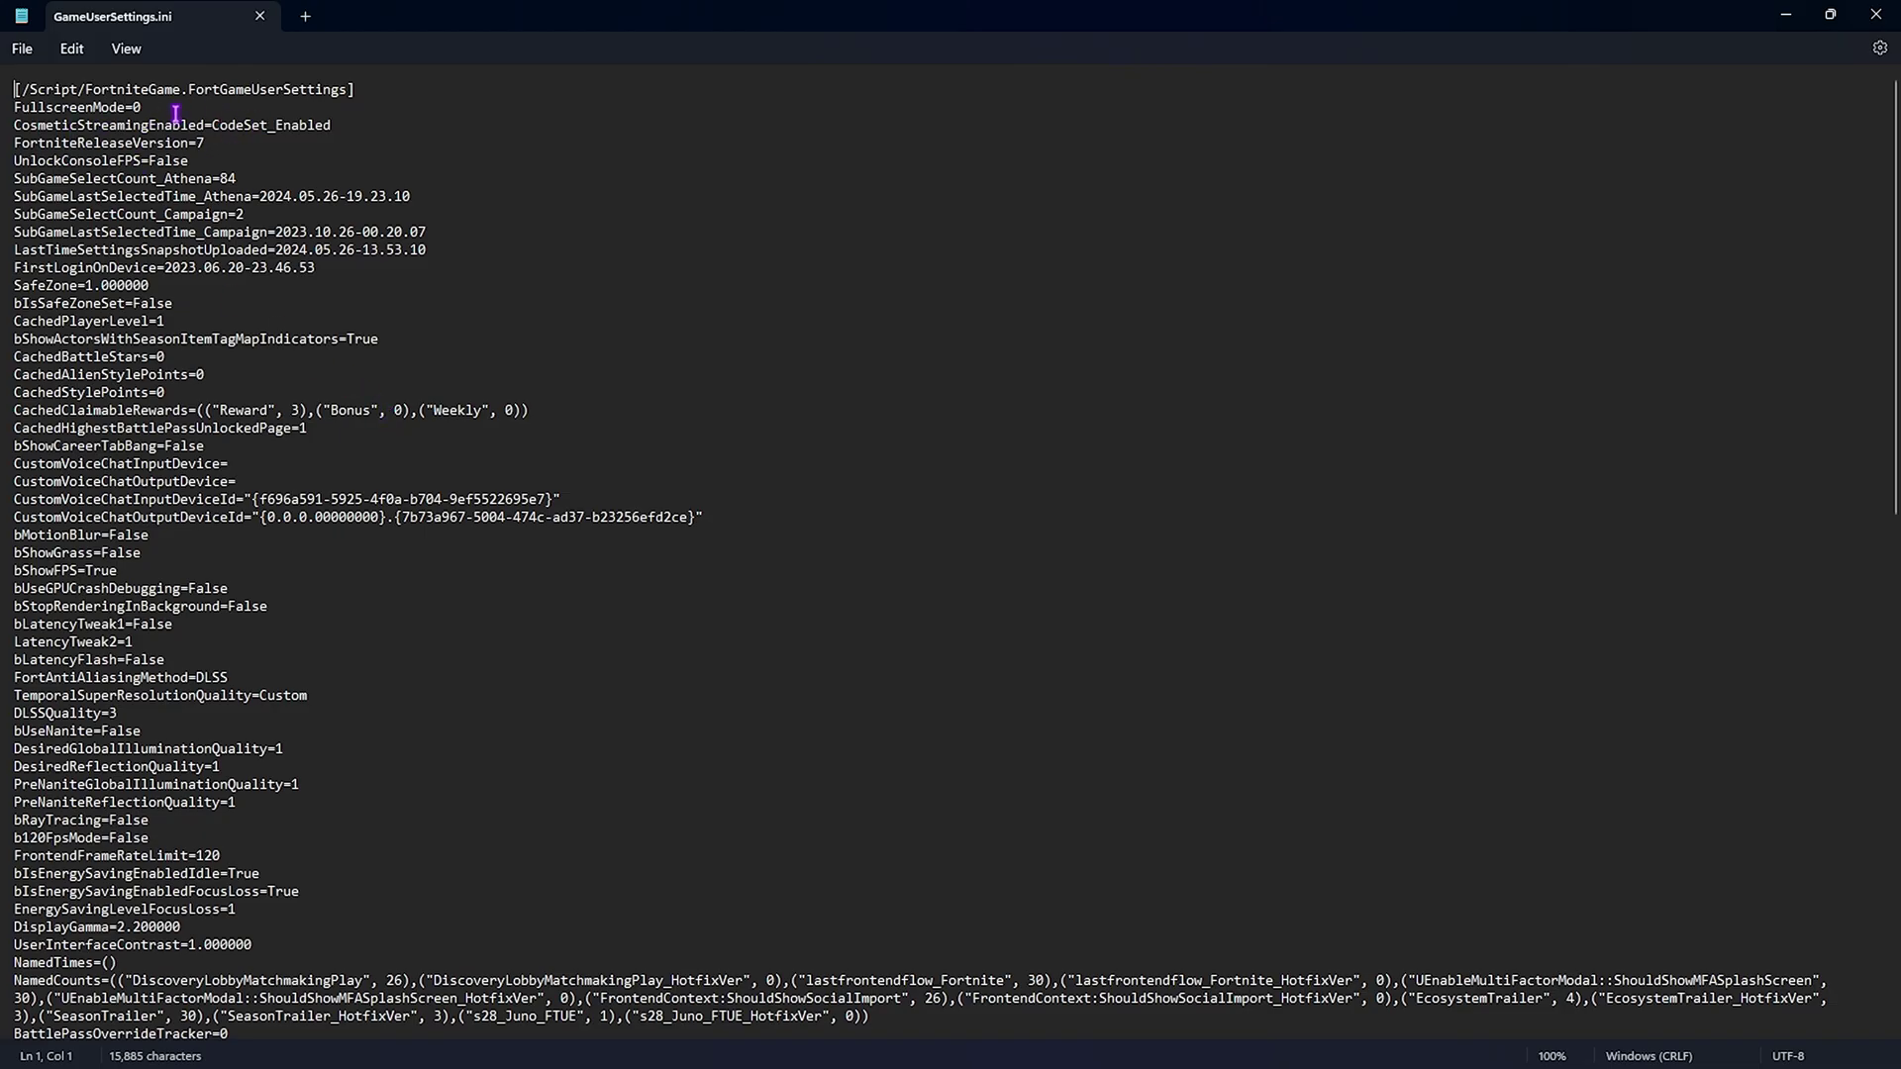
- Change FullscreenMode from 0 to 1
{"action": "left_click_drag", "start_coordinate": [133, 109], "coordinate": [143, 111]}
{"action": "left_click", "coordinate": [143, 110]}
{"action": "type", "text": "1"}
- Review the bMotionBlur, bShowGrass (False), bShowFPS (True) and bStopRenderingInBackground (False) settings
{"action": "left_click_drag", "start_coordinate": [14, 536], "coordinate": [151, 539]}
{"action": "left_click_drag", "start_coordinate": [16, 553], "coordinate": [79, 575]}
{"action": "left_click", "coordinate": [131, 557]}
{"action": "double_click", "coordinate": [131, 558]}
{"action": "left_click", "coordinate": [81, 576]}
{"action": "double_click", "coordinate": [101, 572]}
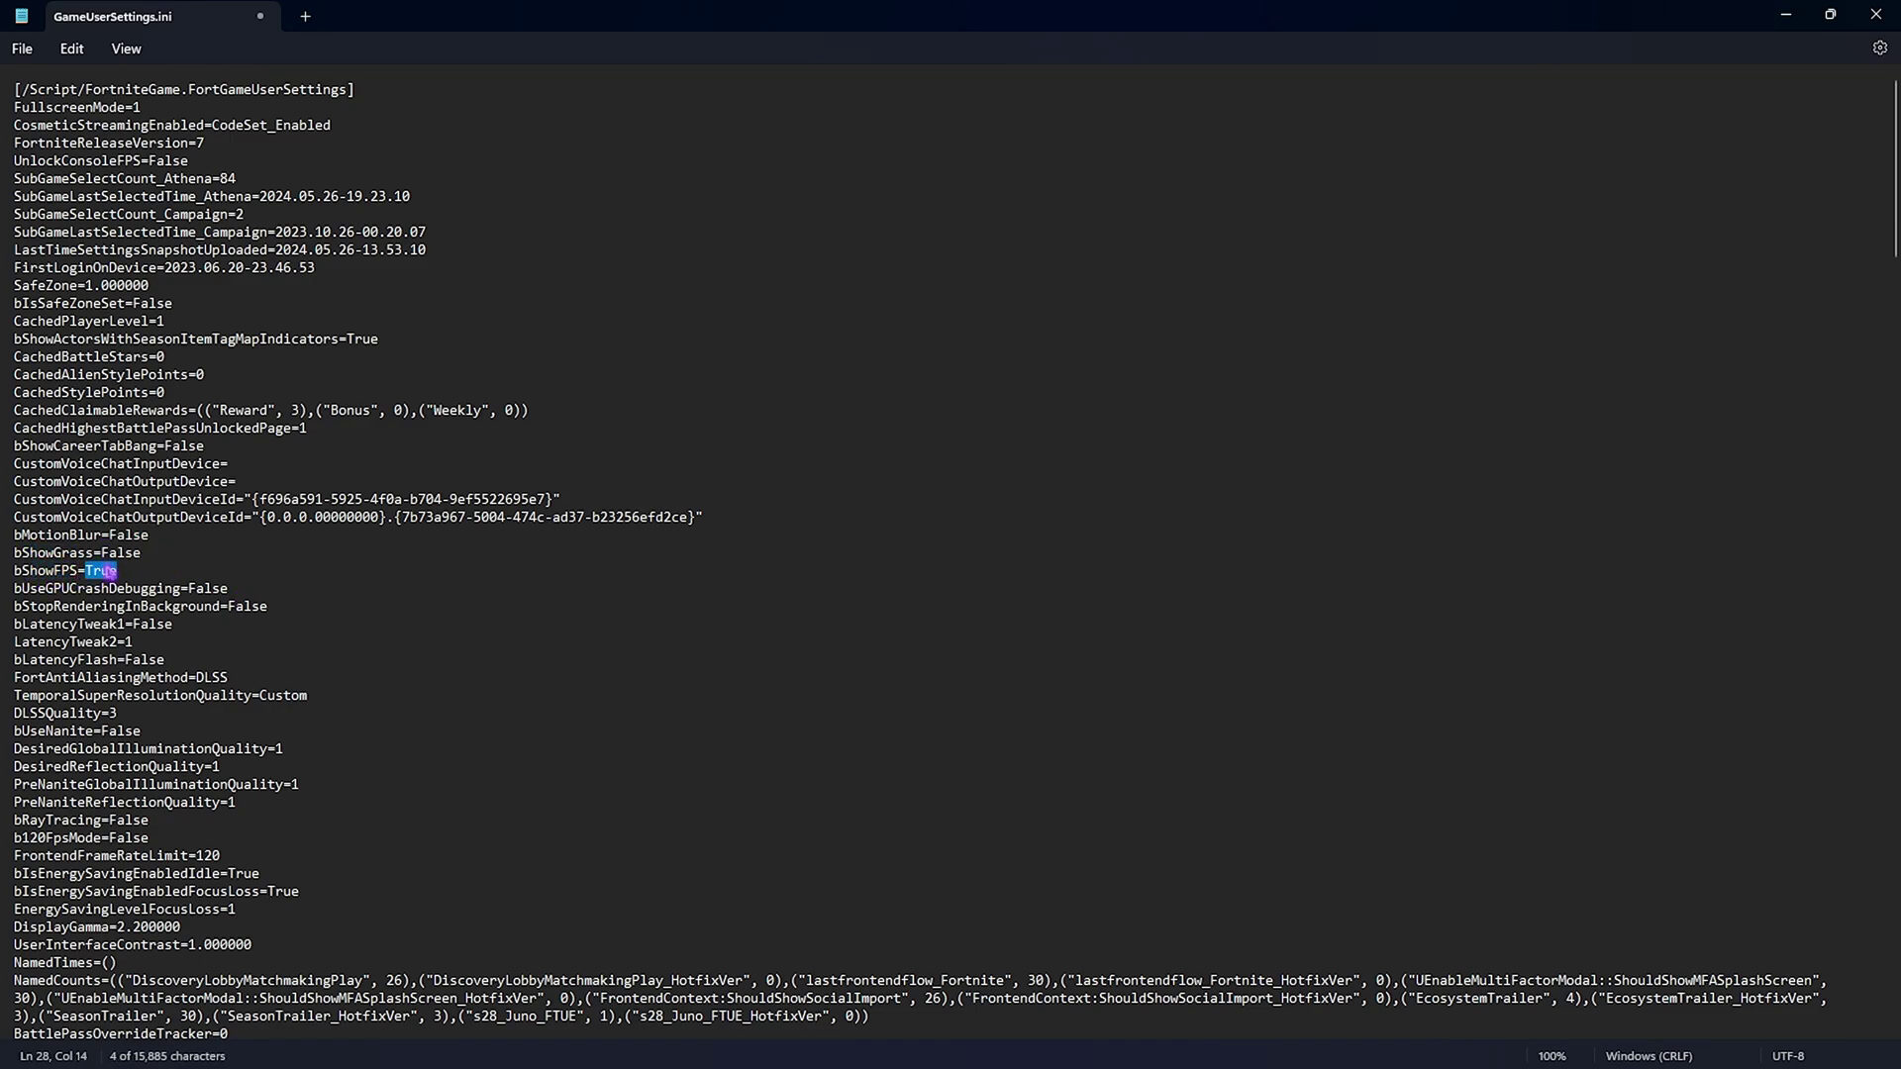
{"action": "left_click", "coordinate": [222, 574]}
{"action": "left_click_drag", "start_coordinate": [26, 609], "coordinate": [220, 609]}
{"action": "left_click", "coordinate": [220, 608]}
{"action": "left_click", "coordinate": [245, 609]}
{"action": "double_click", "coordinate": [246, 609]}
{"action": "left_click", "coordinate": [306, 615]}
{"action": "left_click_drag", "start_coordinate": [22, 624], "coordinate": [126, 624]}
{"action": "scroll", "coordinate": [132, 594], "scroll_direction": "down", "scroll_amount": 1}
- Review bLatencyTweak1, LatencyTweak2, bLatencyFlash, DLSSQuality and bRayTracing (False) values
{"action": "left_click", "coordinate": [128, 564]}
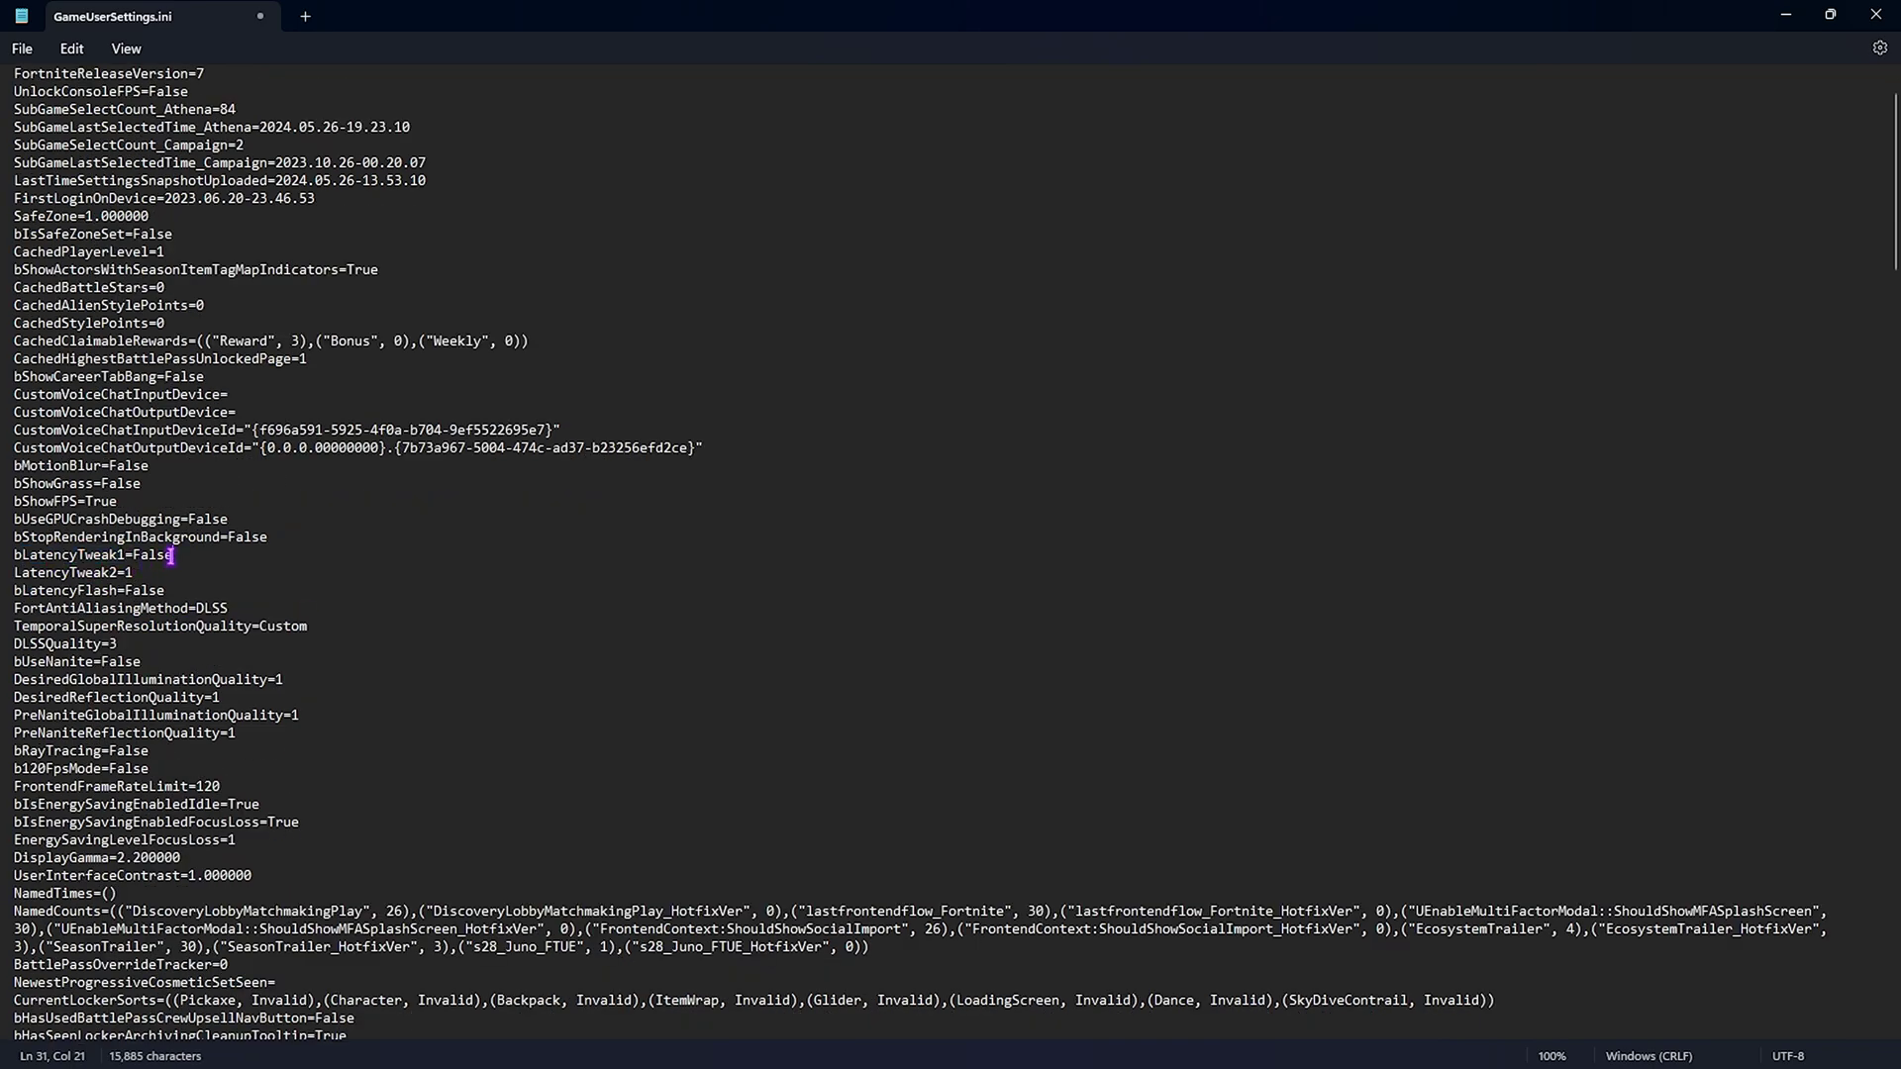
{"action": "double_click", "coordinate": [154, 556]}
{"action": "left_click", "coordinate": [45, 590]}
{"action": "left_click_drag", "start_coordinate": [16, 574], "coordinate": [124, 572]}
{"action": "left_click", "coordinate": [117, 572]}
{"action": "double_click", "coordinate": [114, 590]}
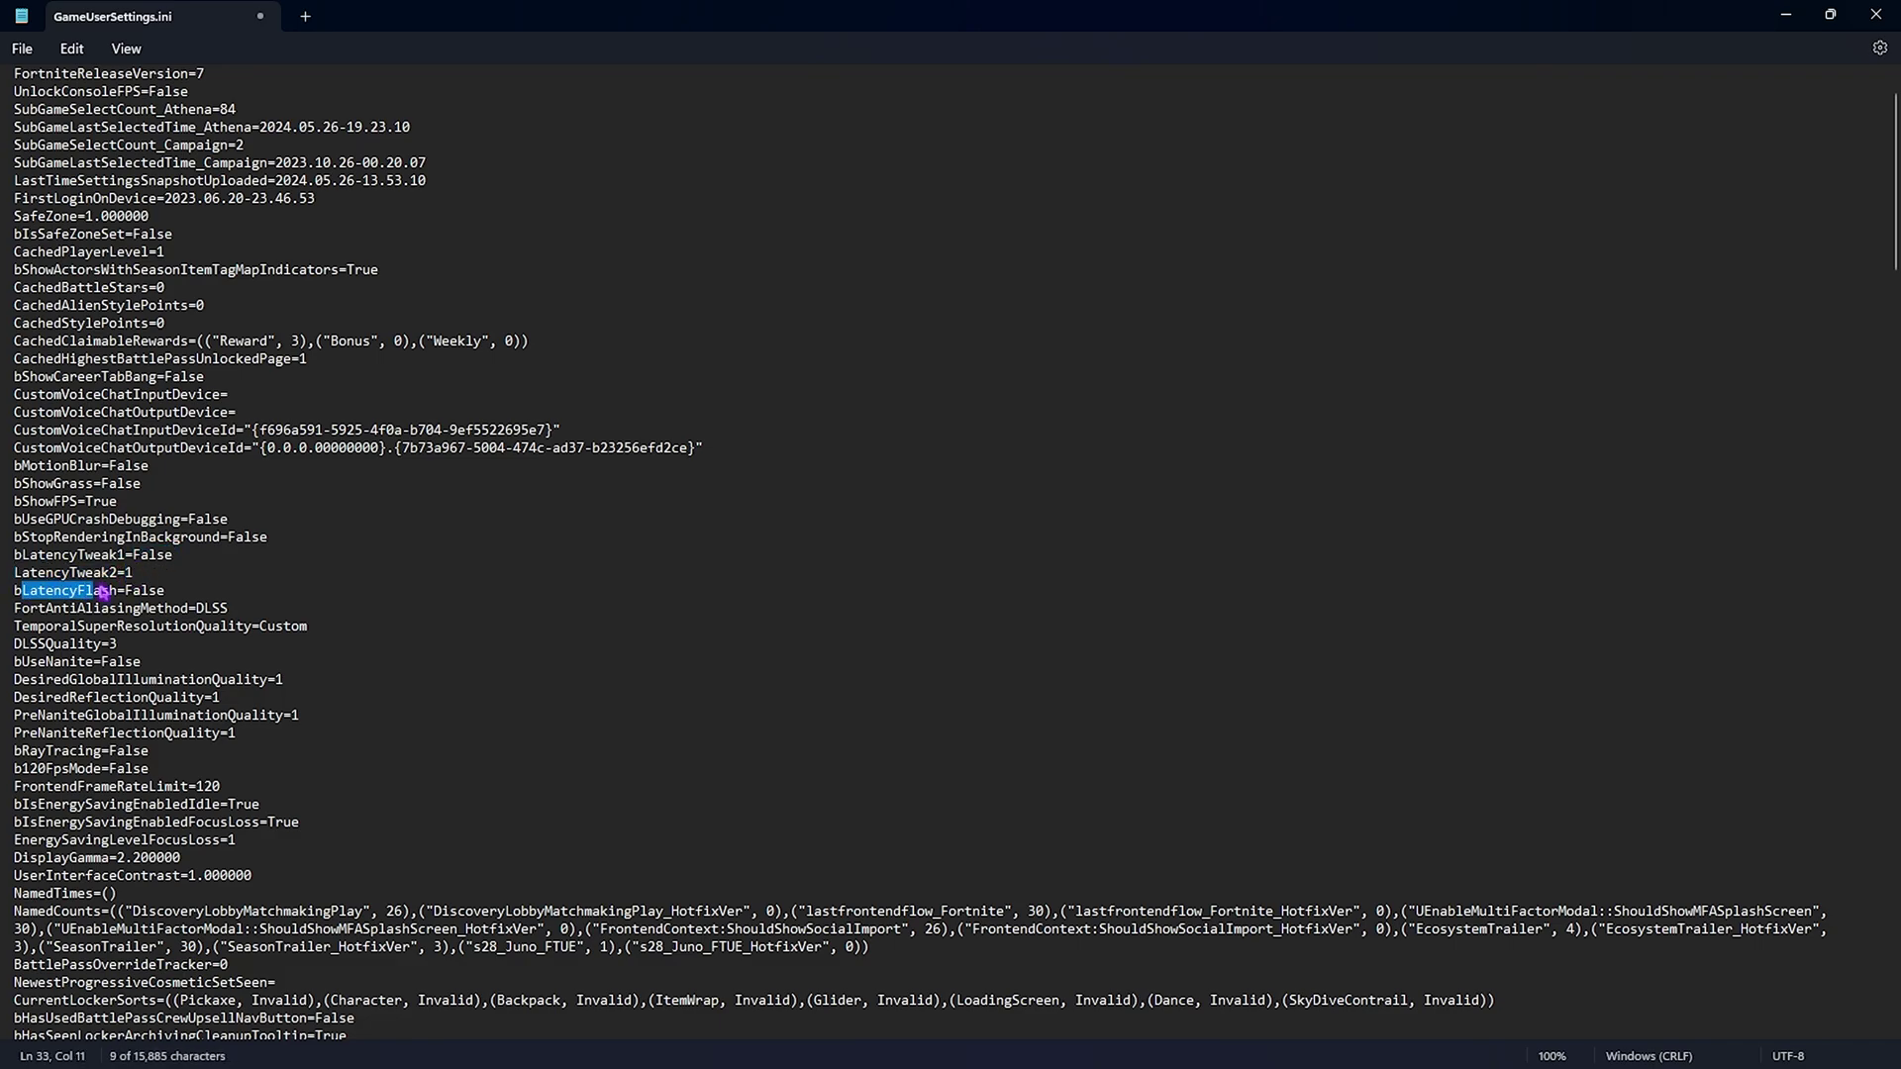
{"action": "left_click", "coordinate": [141, 590]}
{"action": "key", "text": "Up"}
{"action": "scroll", "coordinate": [21, 536], "scroll_direction": "down", "scroll_amount": 2}
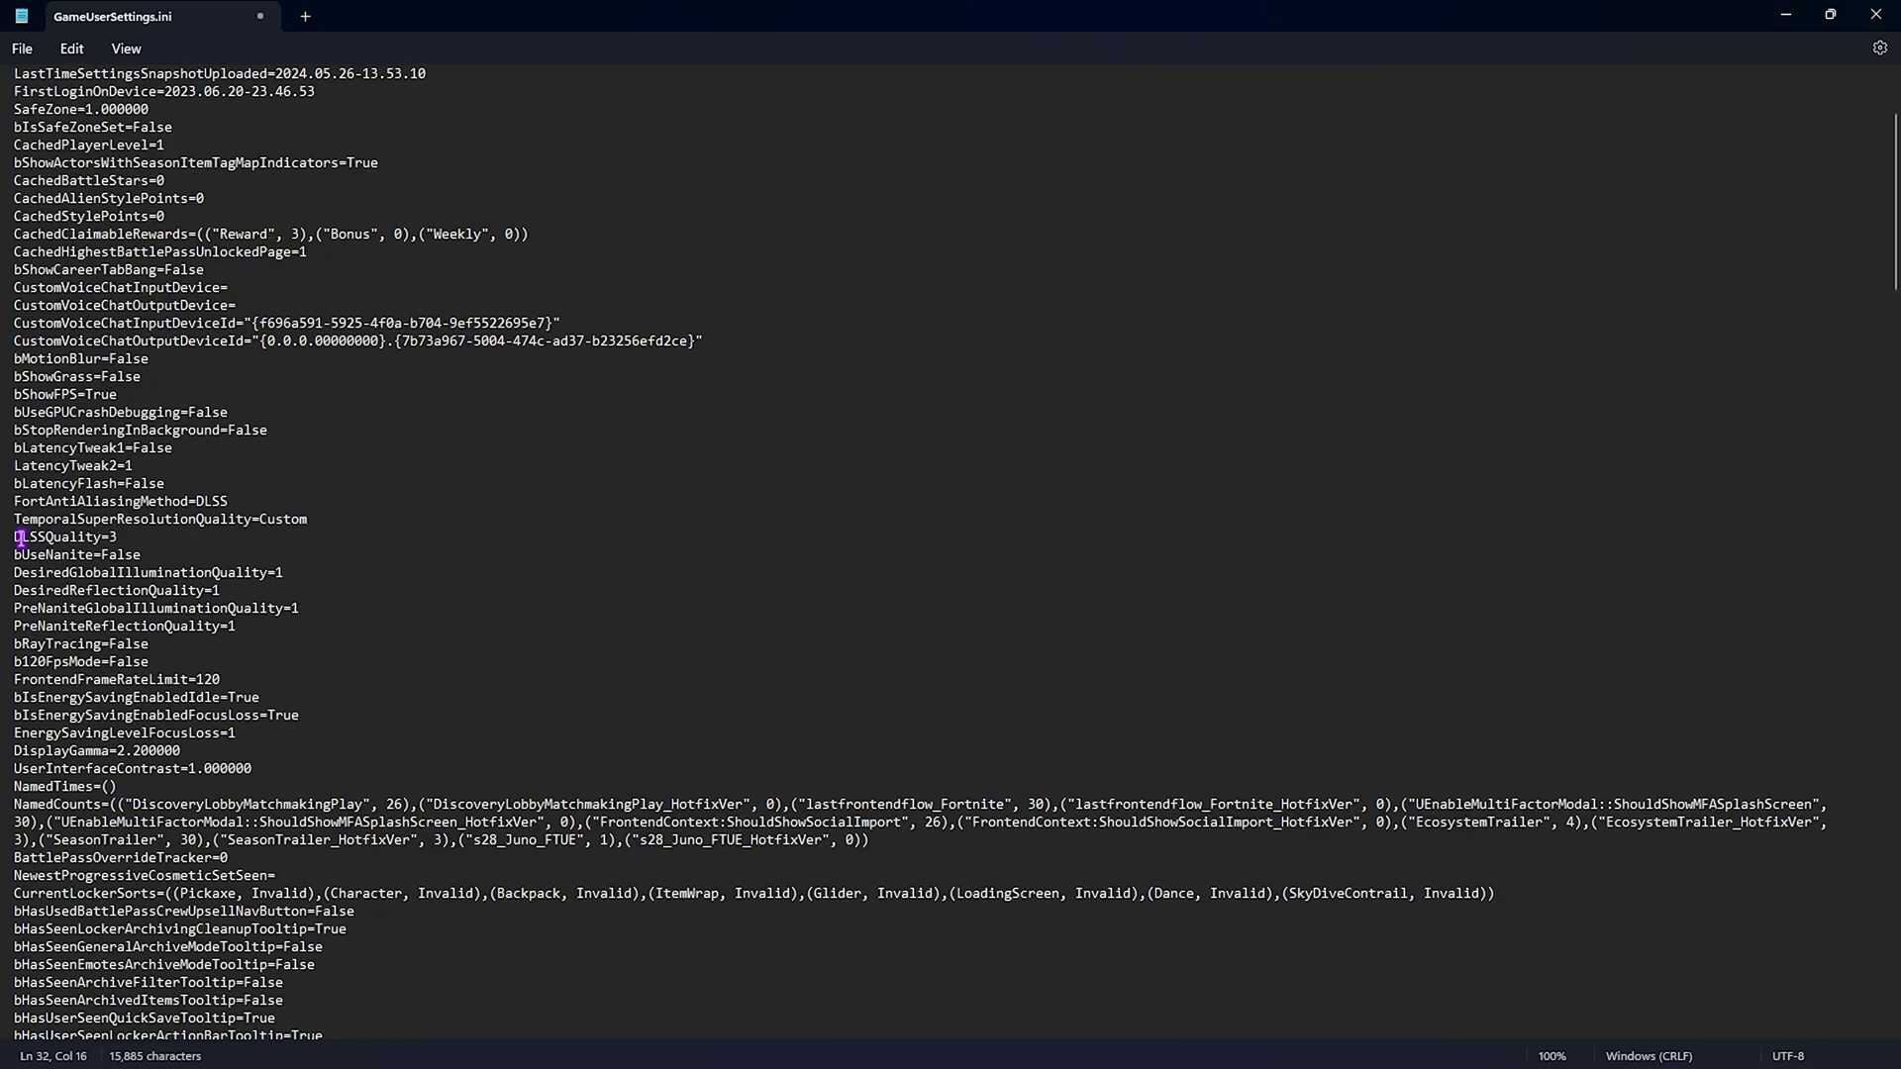
{"action": "left_click_drag", "start_coordinate": [18, 540], "coordinate": [92, 542]}
{"action": "scroll", "coordinate": [212, 484], "scroll_direction": "down", "scroll_amount": 2}
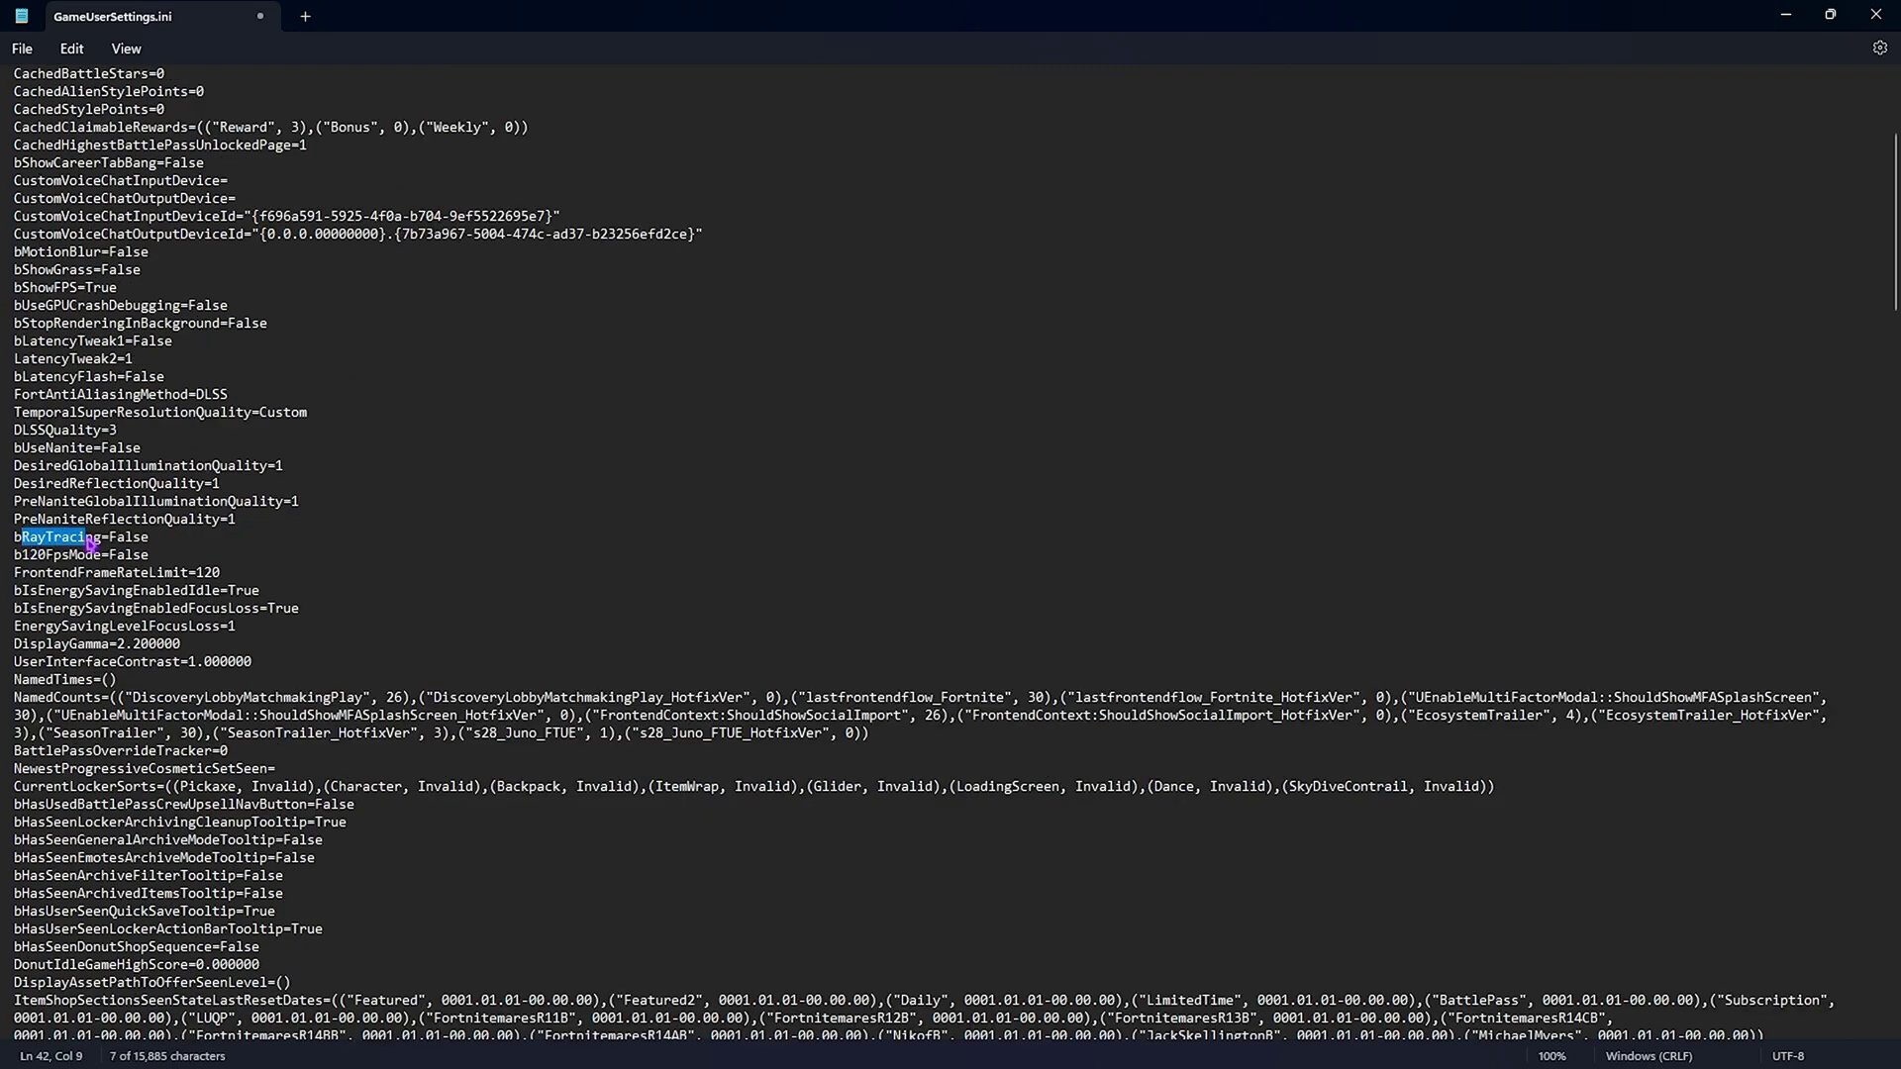
{"action": "left_click", "coordinate": [95, 543]}
{"action": "double_click", "coordinate": [126, 537]}
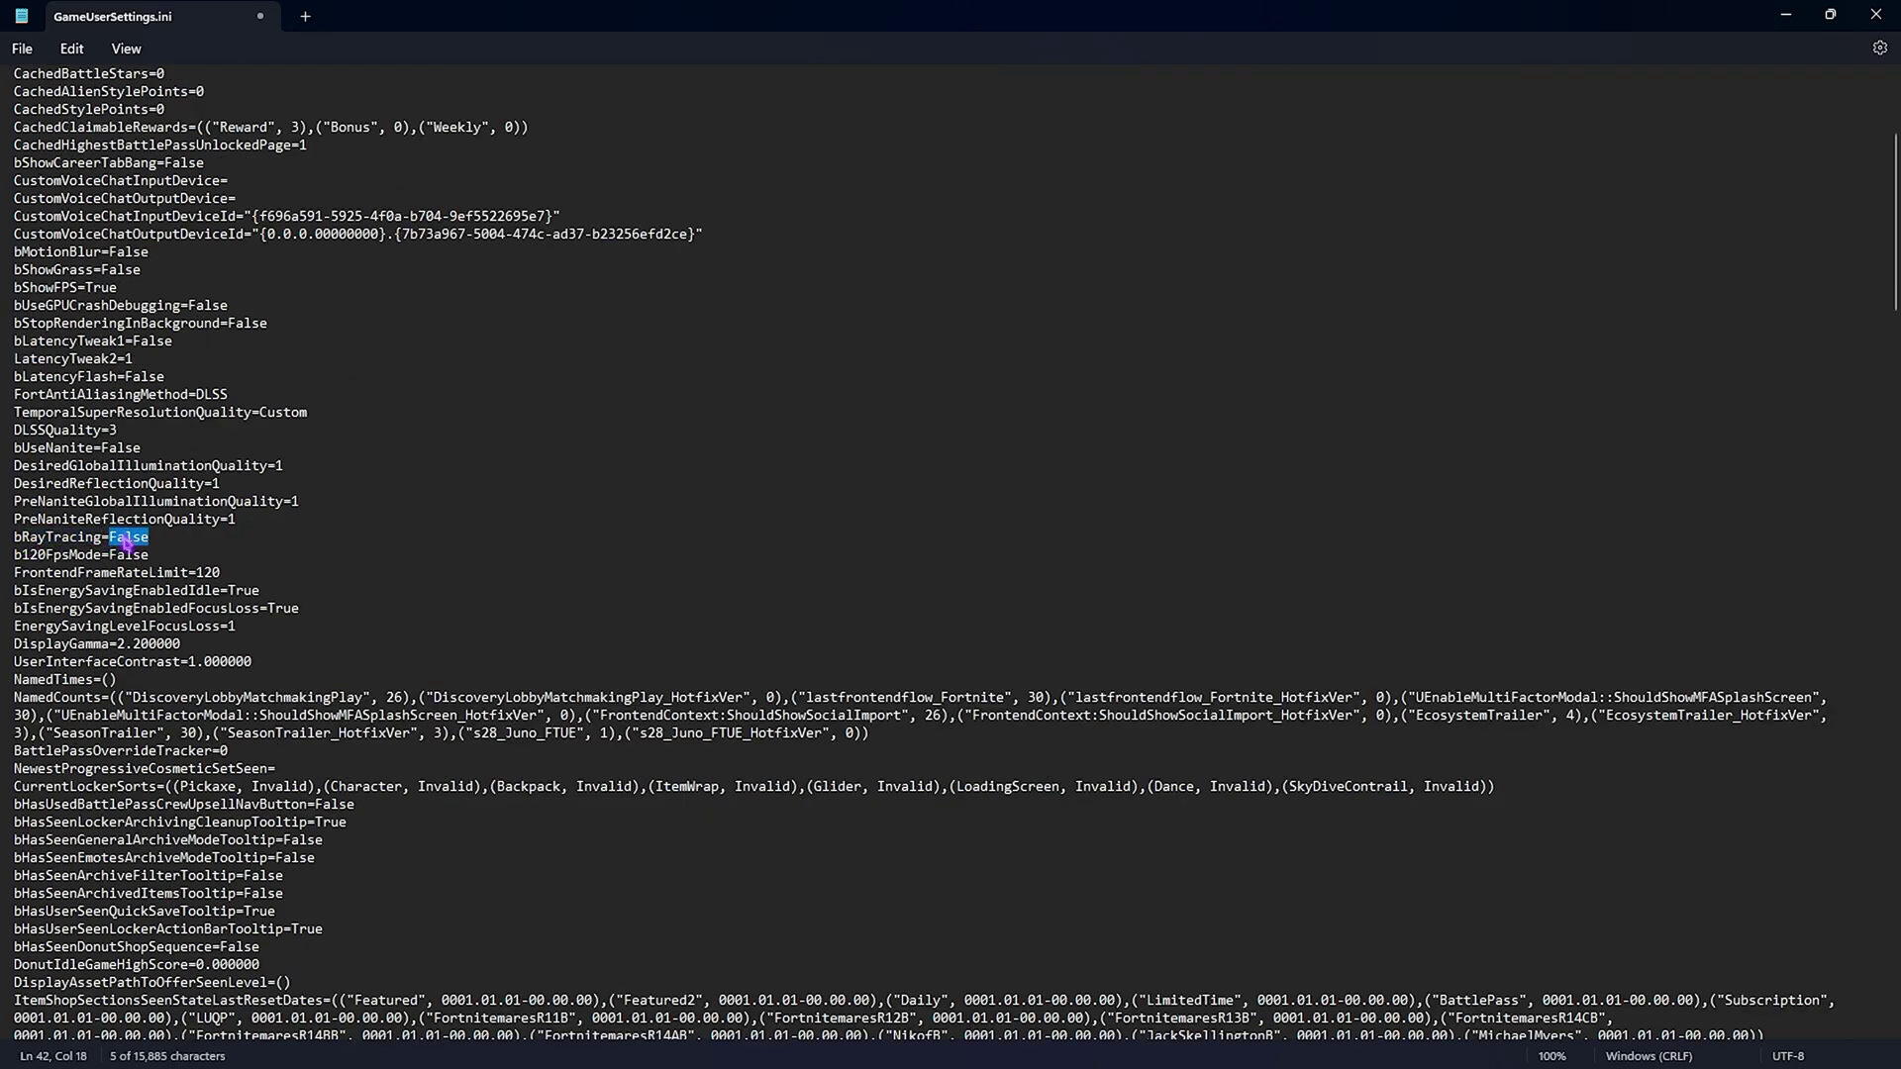
- Change FrontendFrameRateLimit from 120 to 240
{"action": "left_click", "coordinate": [220, 536]}
{"action": "double_click", "coordinate": [208, 576]}
{"action": "type", "text": "240"}
- Set bIsEnergySavingEnabledIdle to False and select bIsEnergySavingEnabledFocusLoss's True value
{"action": "left_click_drag", "start_coordinate": [31, 591], "coordinate": [212, 598]}
{"action": "left_click", "coordinate": [228, 596]}
{"action": "double_click", "coordinate": [236, 594]}
{"action": "type", "text": "False"}
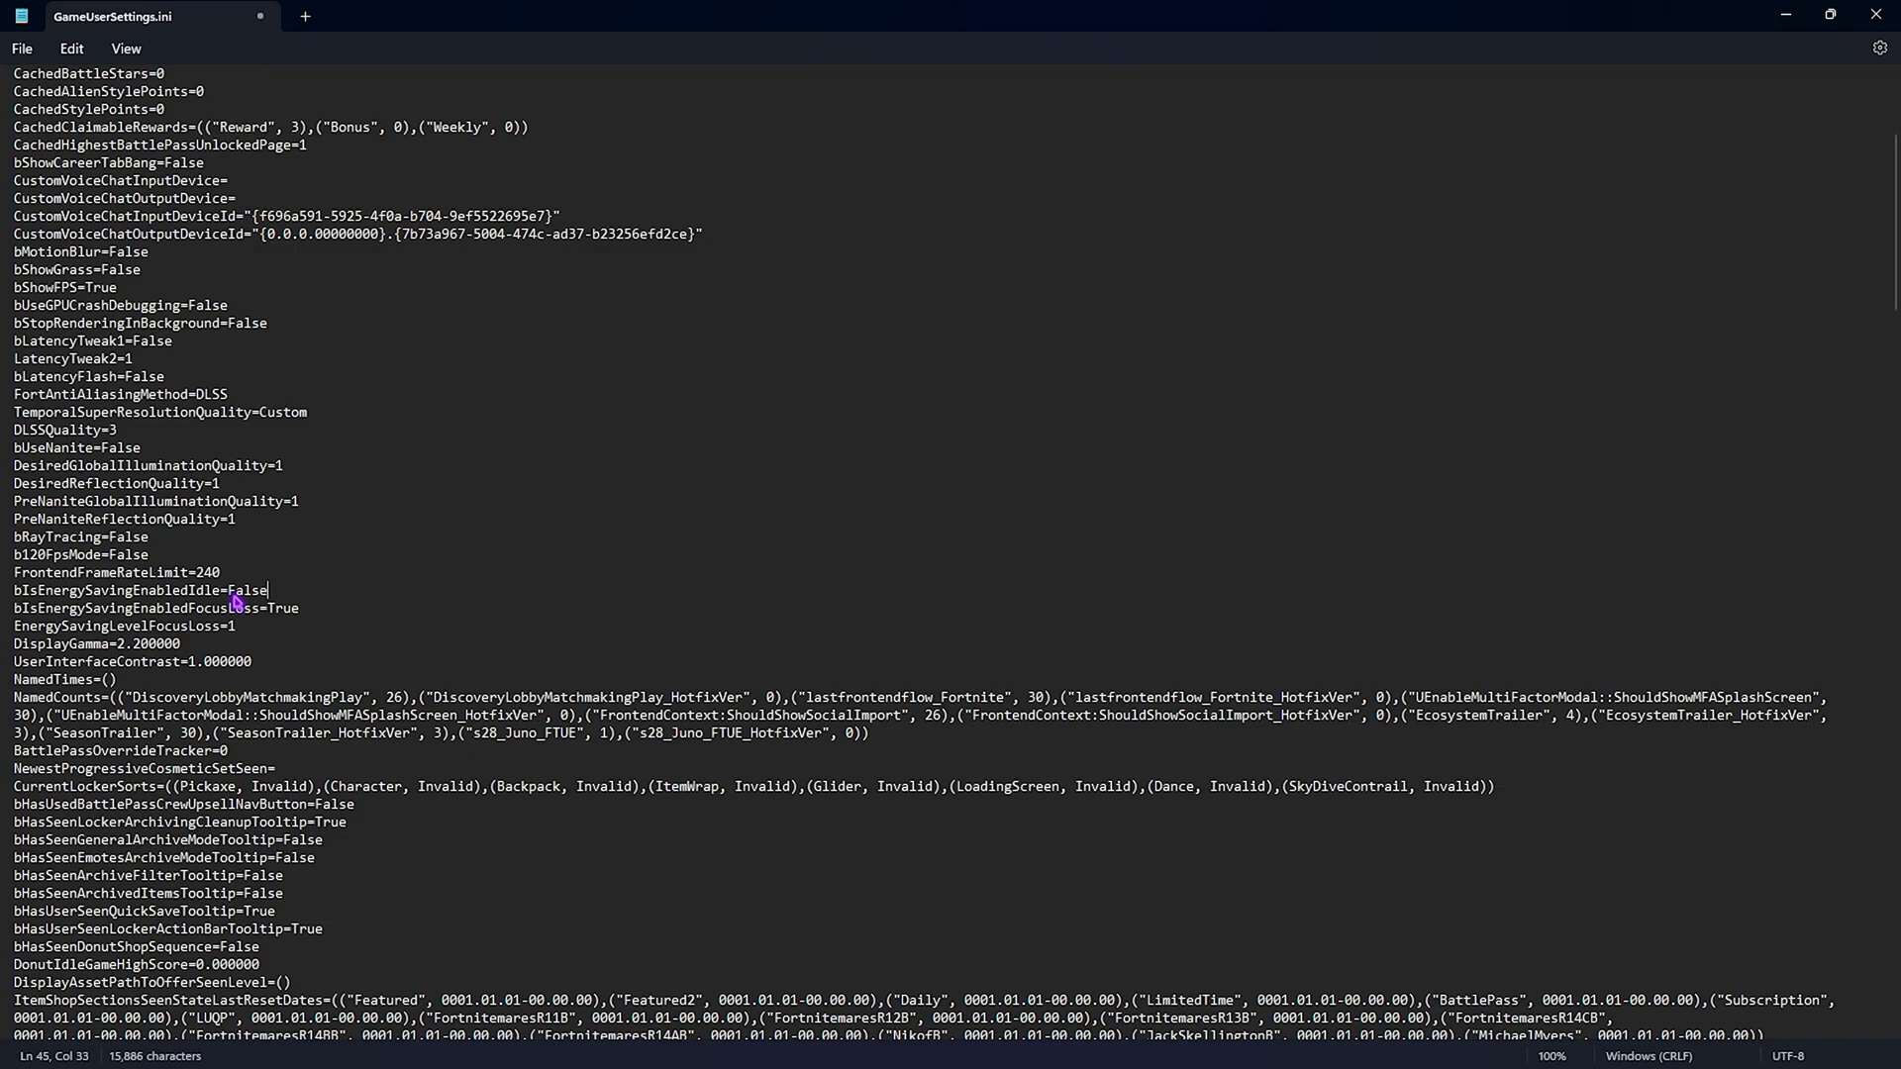
{"action": "left_click_drag", "start_coordinate": [22, 608], "coordinate": [246, 611]}
{"action": "left_click", "coordinate": [245, 611]}
{"action": "left_click", "coordinate": [293, 614]}
{"action": "double_click", "coordinate": [293, 613]}
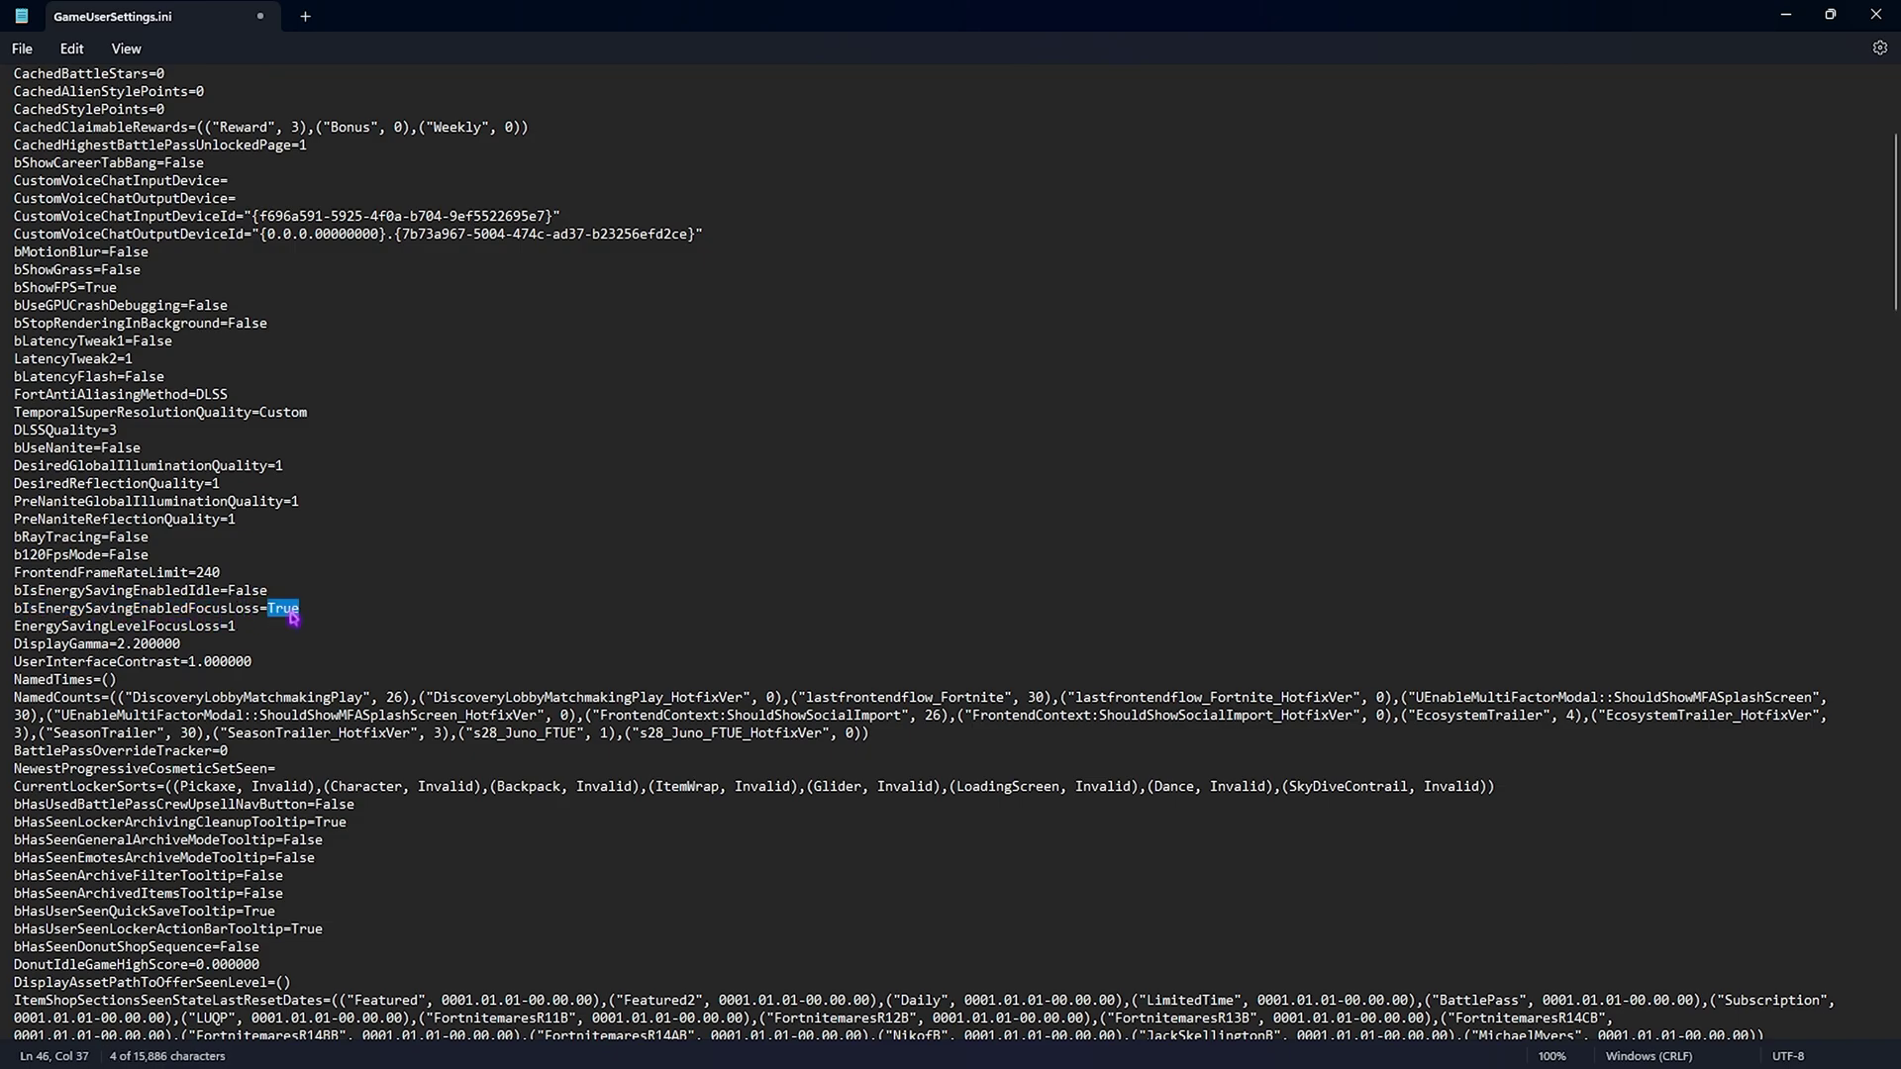
- Review the bUseHeadphoneMode, bAllowFullGameDownload and bShowTemperature values, all False
{"action": "scroll", "coordinate": [293, 616], "scroll_direction": "down", "scroll_amount": 17}
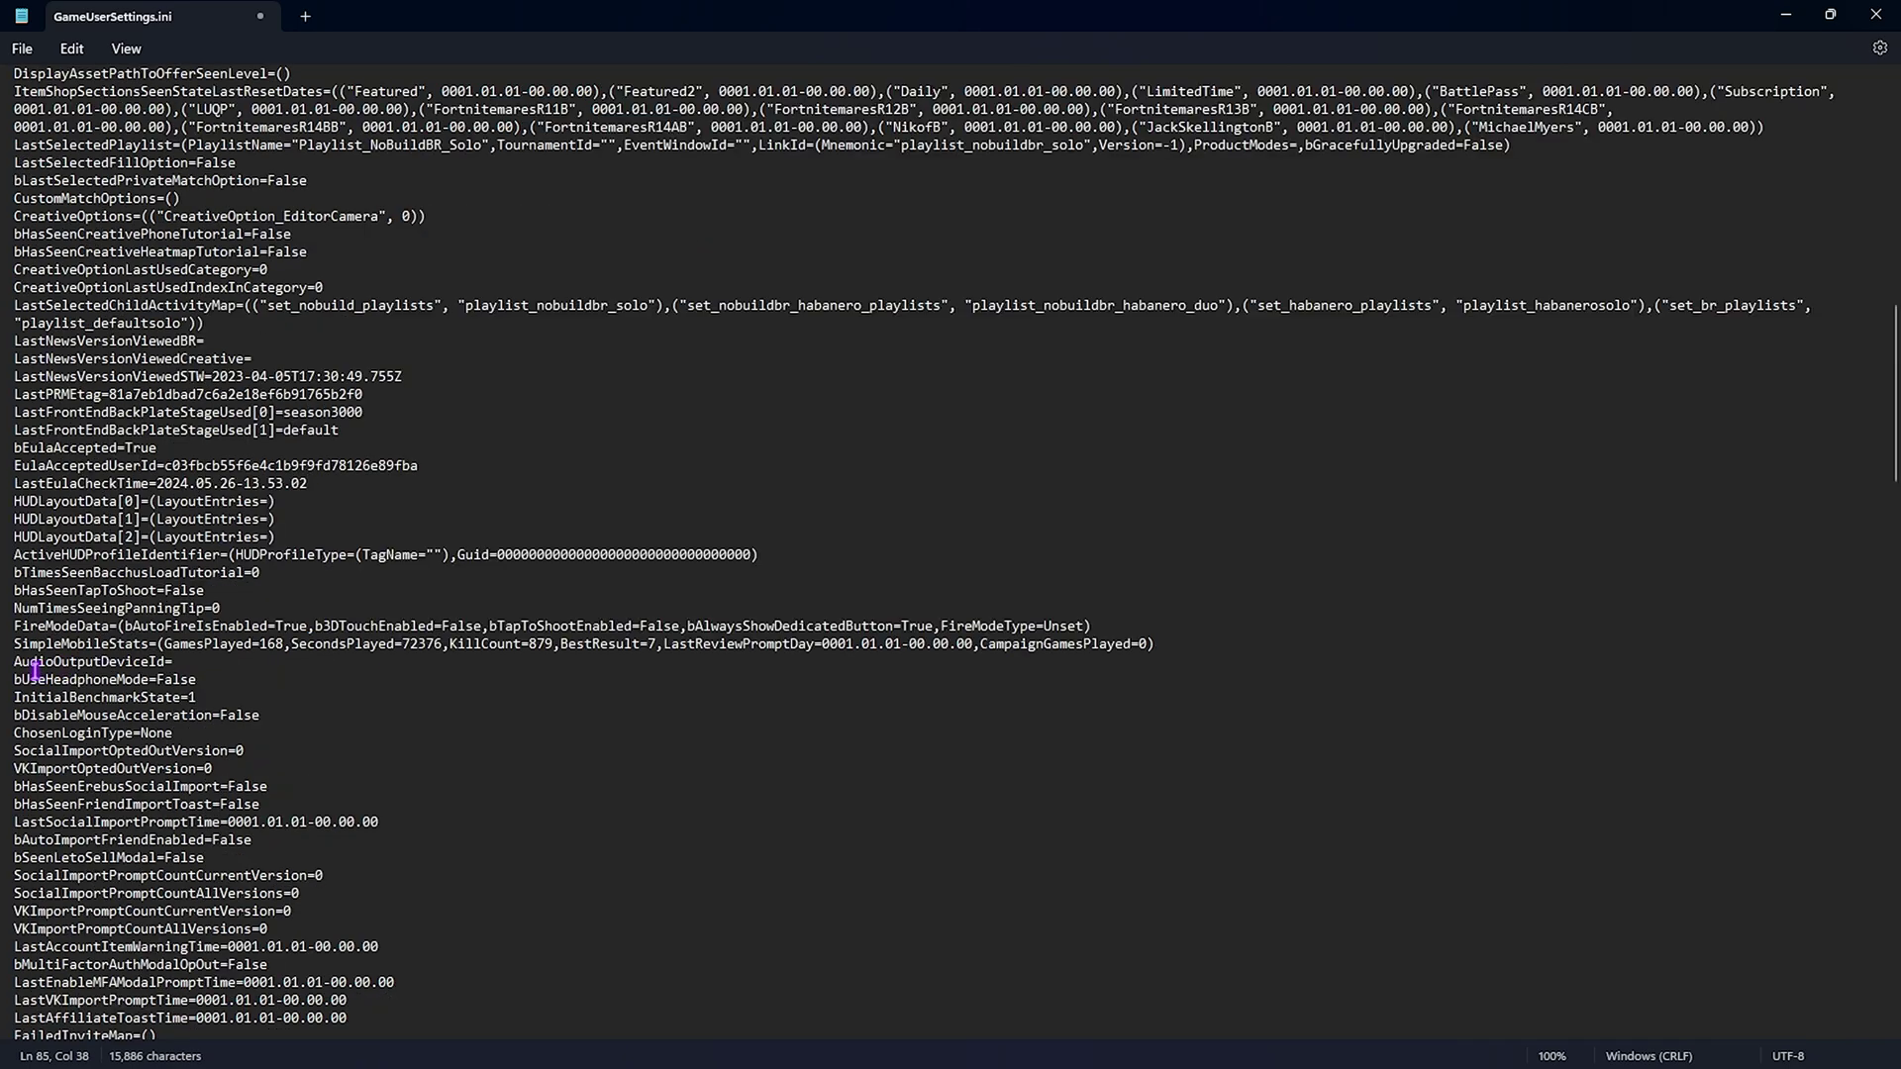
{"action": "double_click", "coordinate": [34, 679]}
{"action": "left_click", "coordinate": [151, 679]}
{"action": "double_click", "coordinate": [176, 679]}
{"action": "scroll", "coordinate": [302, 674], "scroll_direction": "down", "scroll_amount": 18}
{"action": "left_click_drag", "start_coordinate": [16, 216], "coordinate": [196, 216]}
{"action": "left_click", "coordinate": [184, 216]}
{"action": "double_click", "coordinate": [227, 217]}
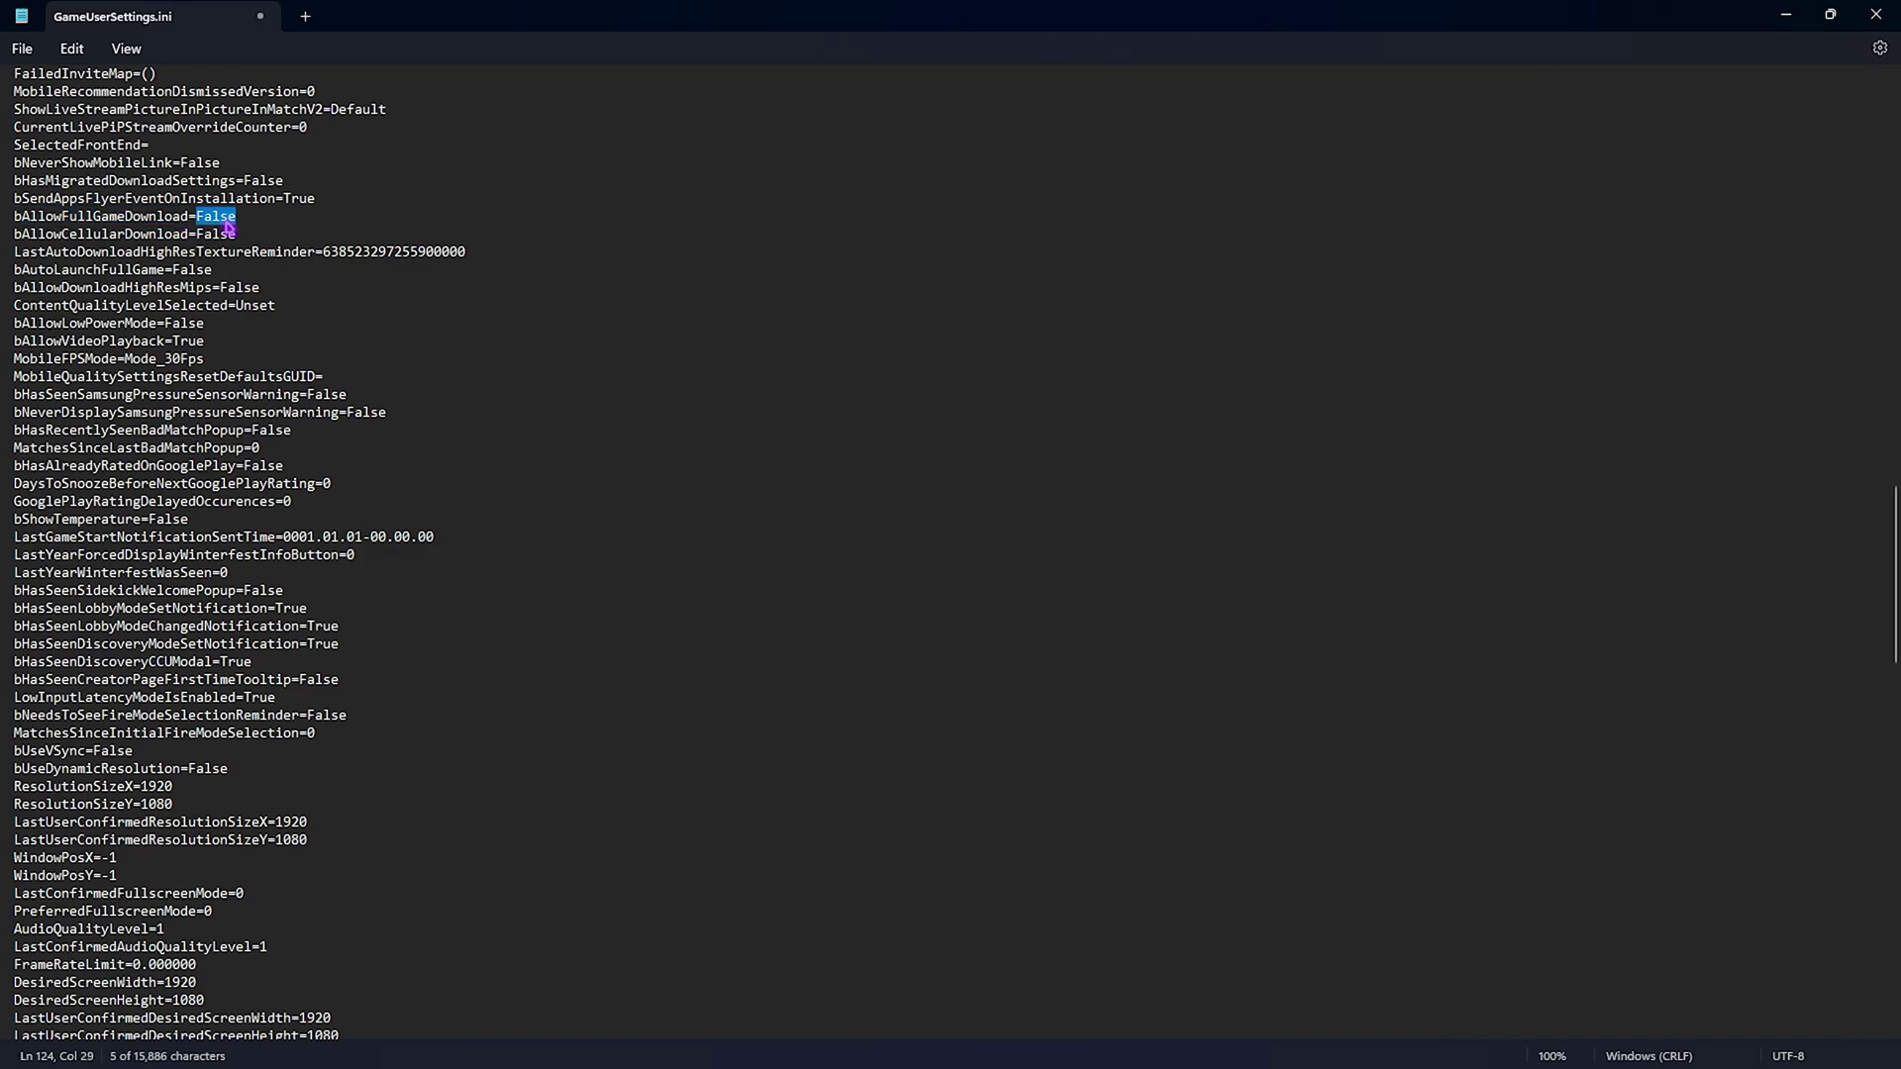
{"action": "left_click_drag", "start_coordinate": [16, 519], "coordinate": [145, 520]}
{"action": "left_click", "coordinate": [134, 520]}
{"action": "double_click", "coordinate": [165, 521]}
- Check bUseVSync and bUseDynamicResolution are False and AudioQualityLevel is 1
{"action": "scroll", "coordinate": [115, 536], "scroll_direction": "down", "scroll_amount": 1}
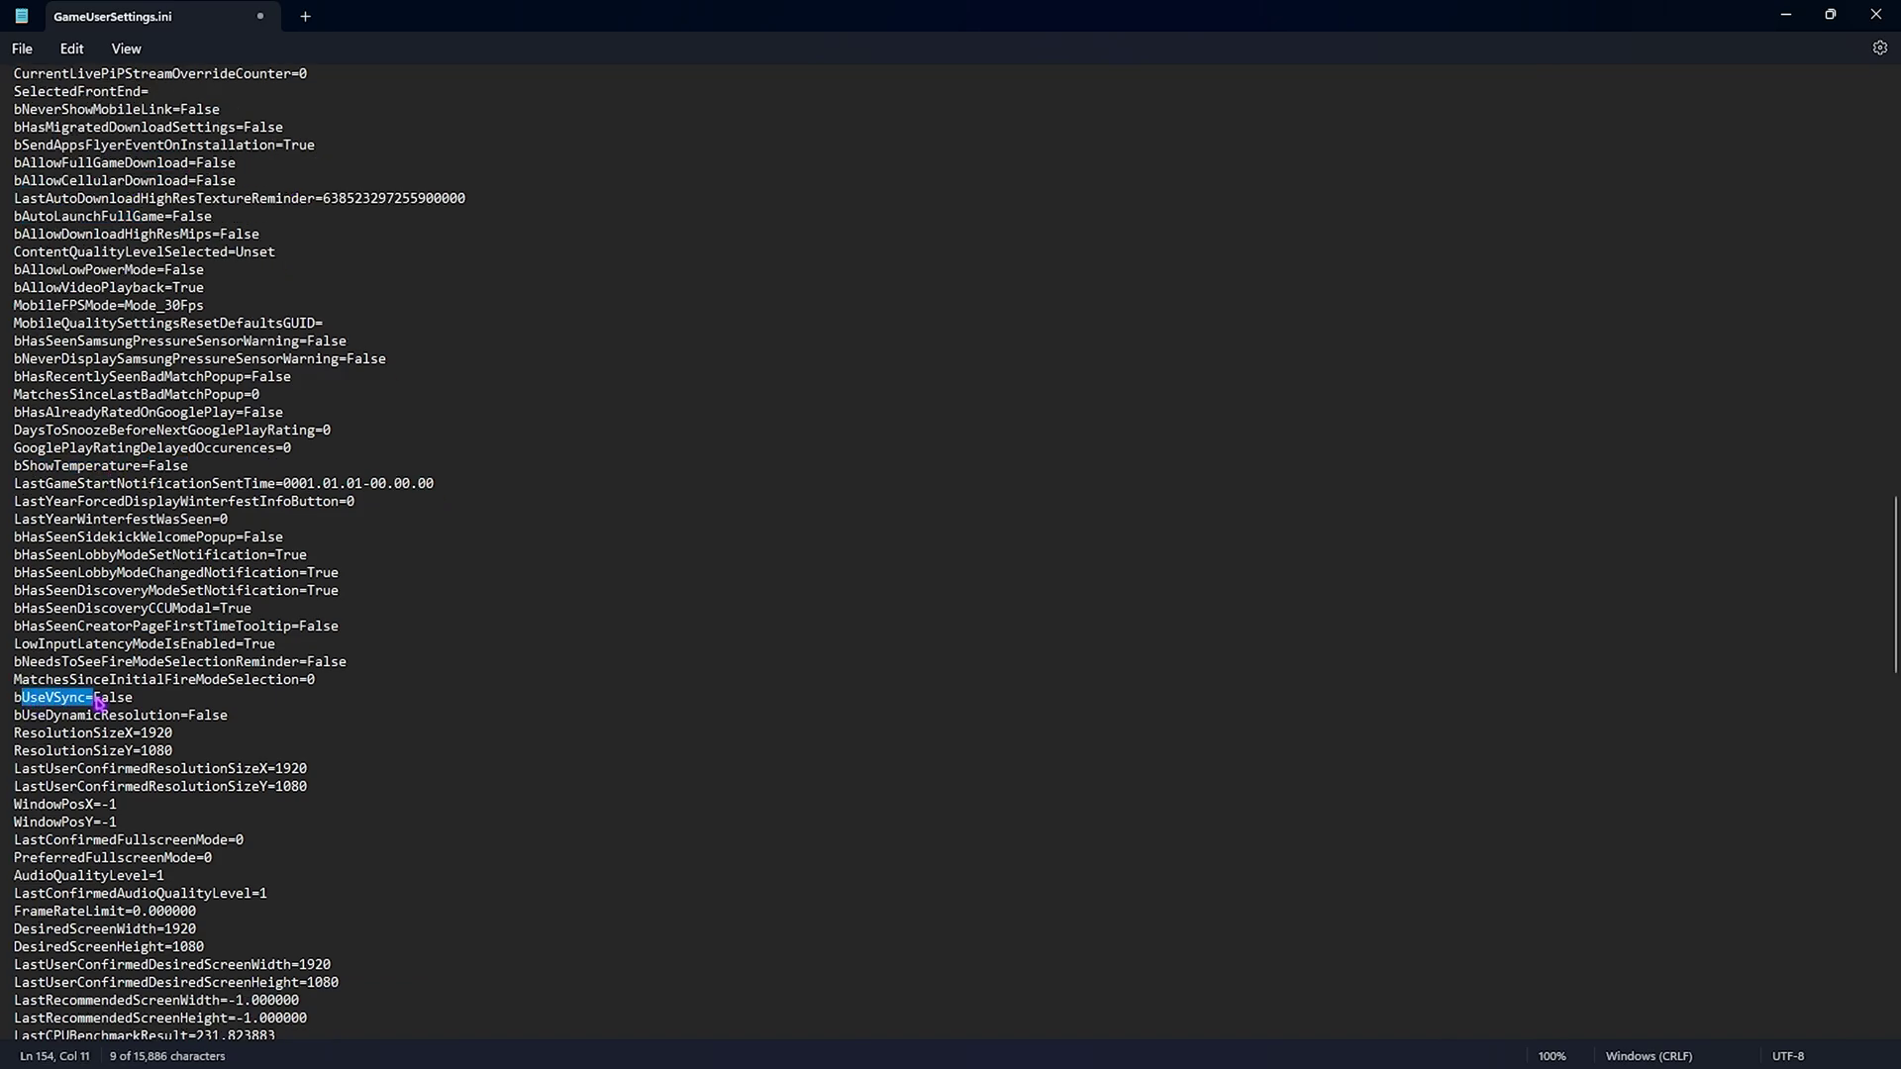
{"action": "double_click", "coordinate": [112, 698]}
{"action": "left_click", "coordinate": [229, 686]}
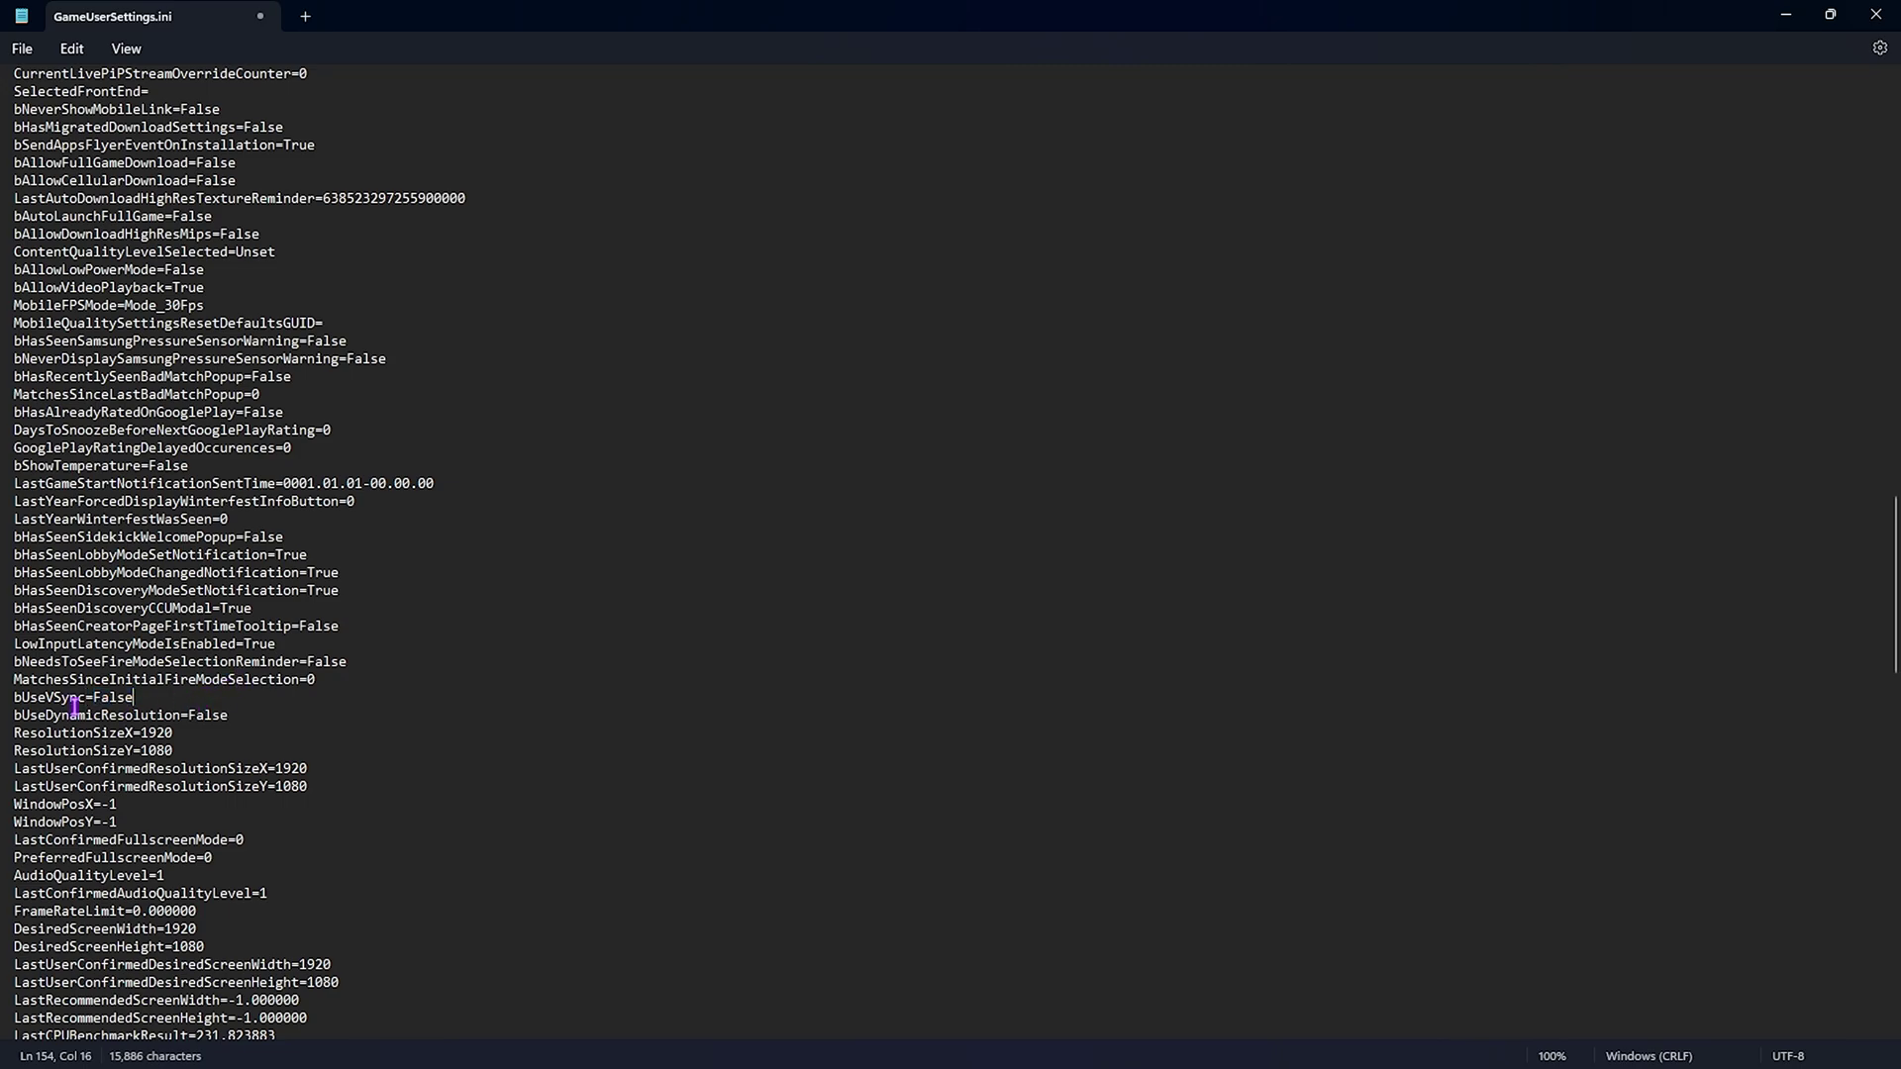
{"action": "left_click_drag", "start_coordinate": [30, 713], "coordinate": [190, 722]}
{"action": "double_click", "coordinate": [210, 717]}
{"action": "scroll", "coordinate": [376, 683], "scroll_direction": "down", "scroll_amount": 3}
{"action": "left_click_drag", "start_coordinate": [13, 715], "coordinate": [172, 715]}
{"action": "left_click", "coordinate": [160, 717]}
{"action": "left_click", "coordinate": [166, 717]}
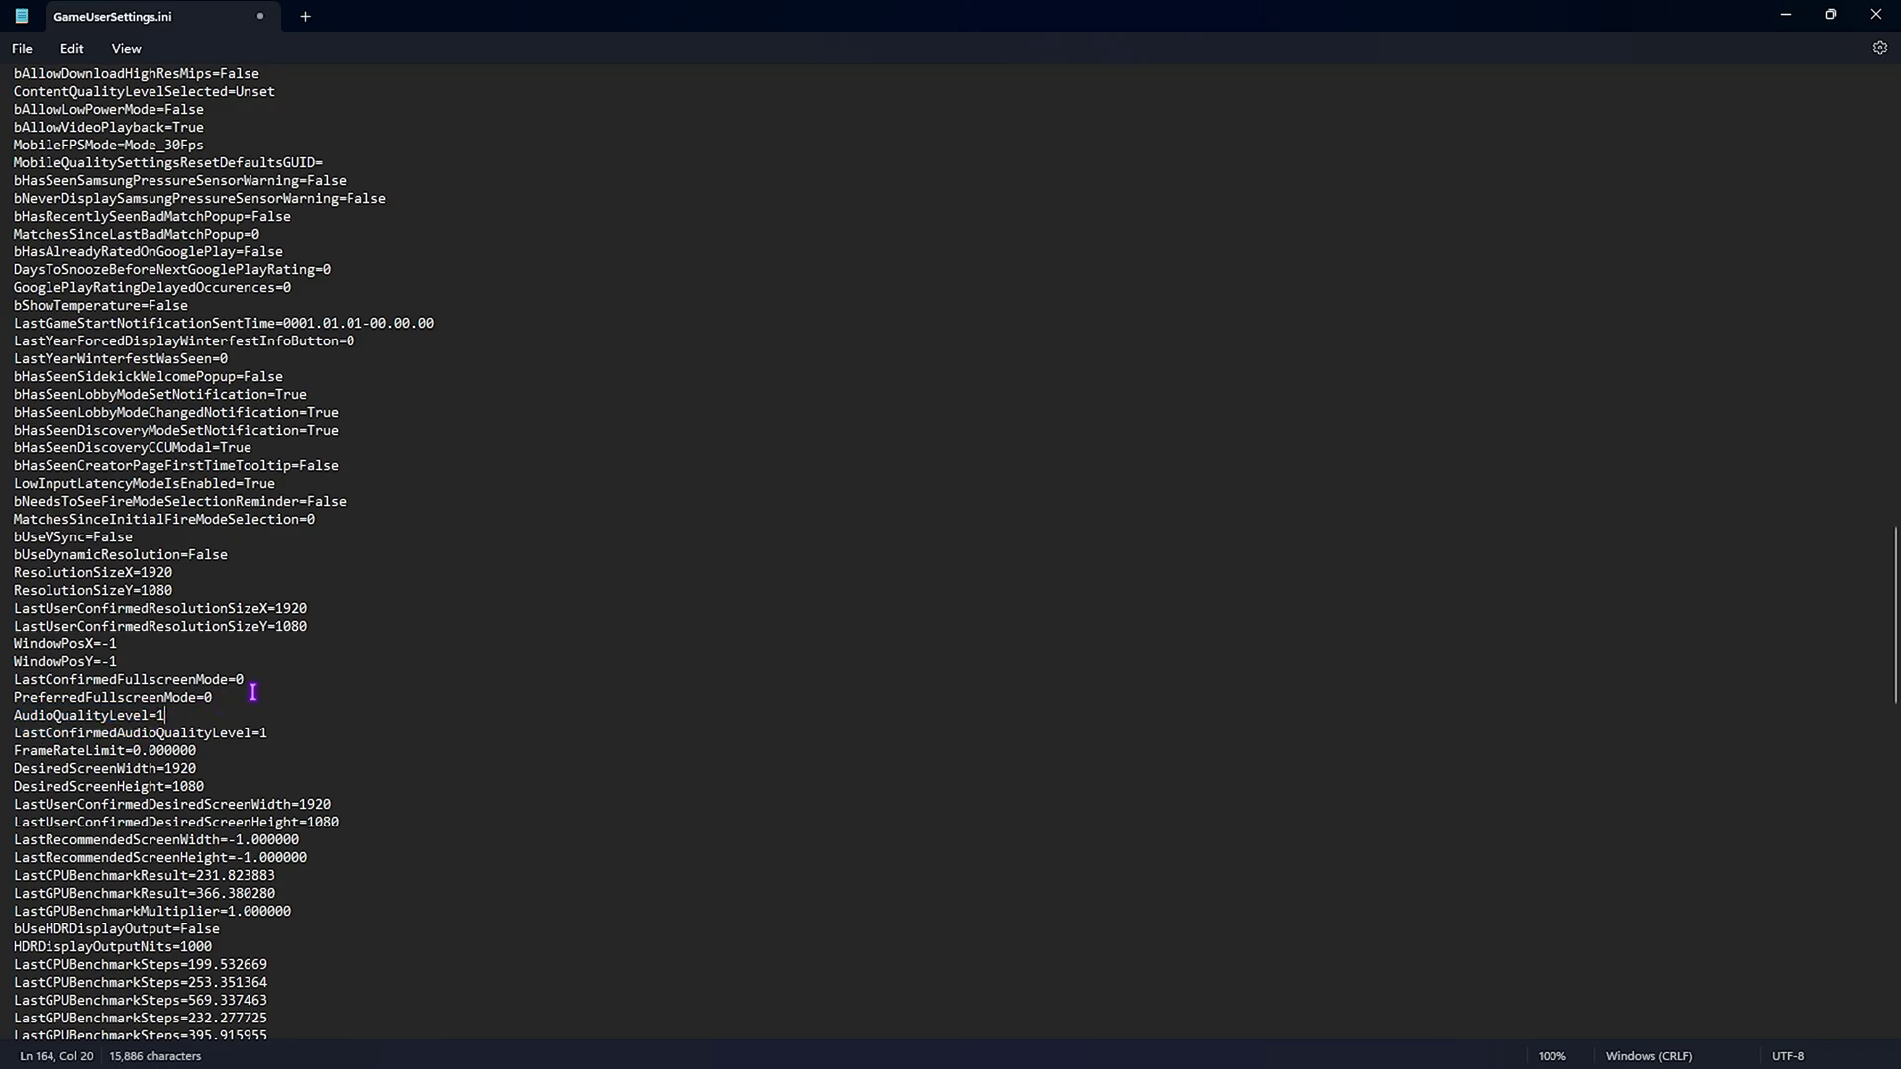
- Replace the FrameRateLimit value 0 with 24
{"action": "scroll", "coordinate": [247, 688], "scroll_direction": "down", "scroll_amount": 1}
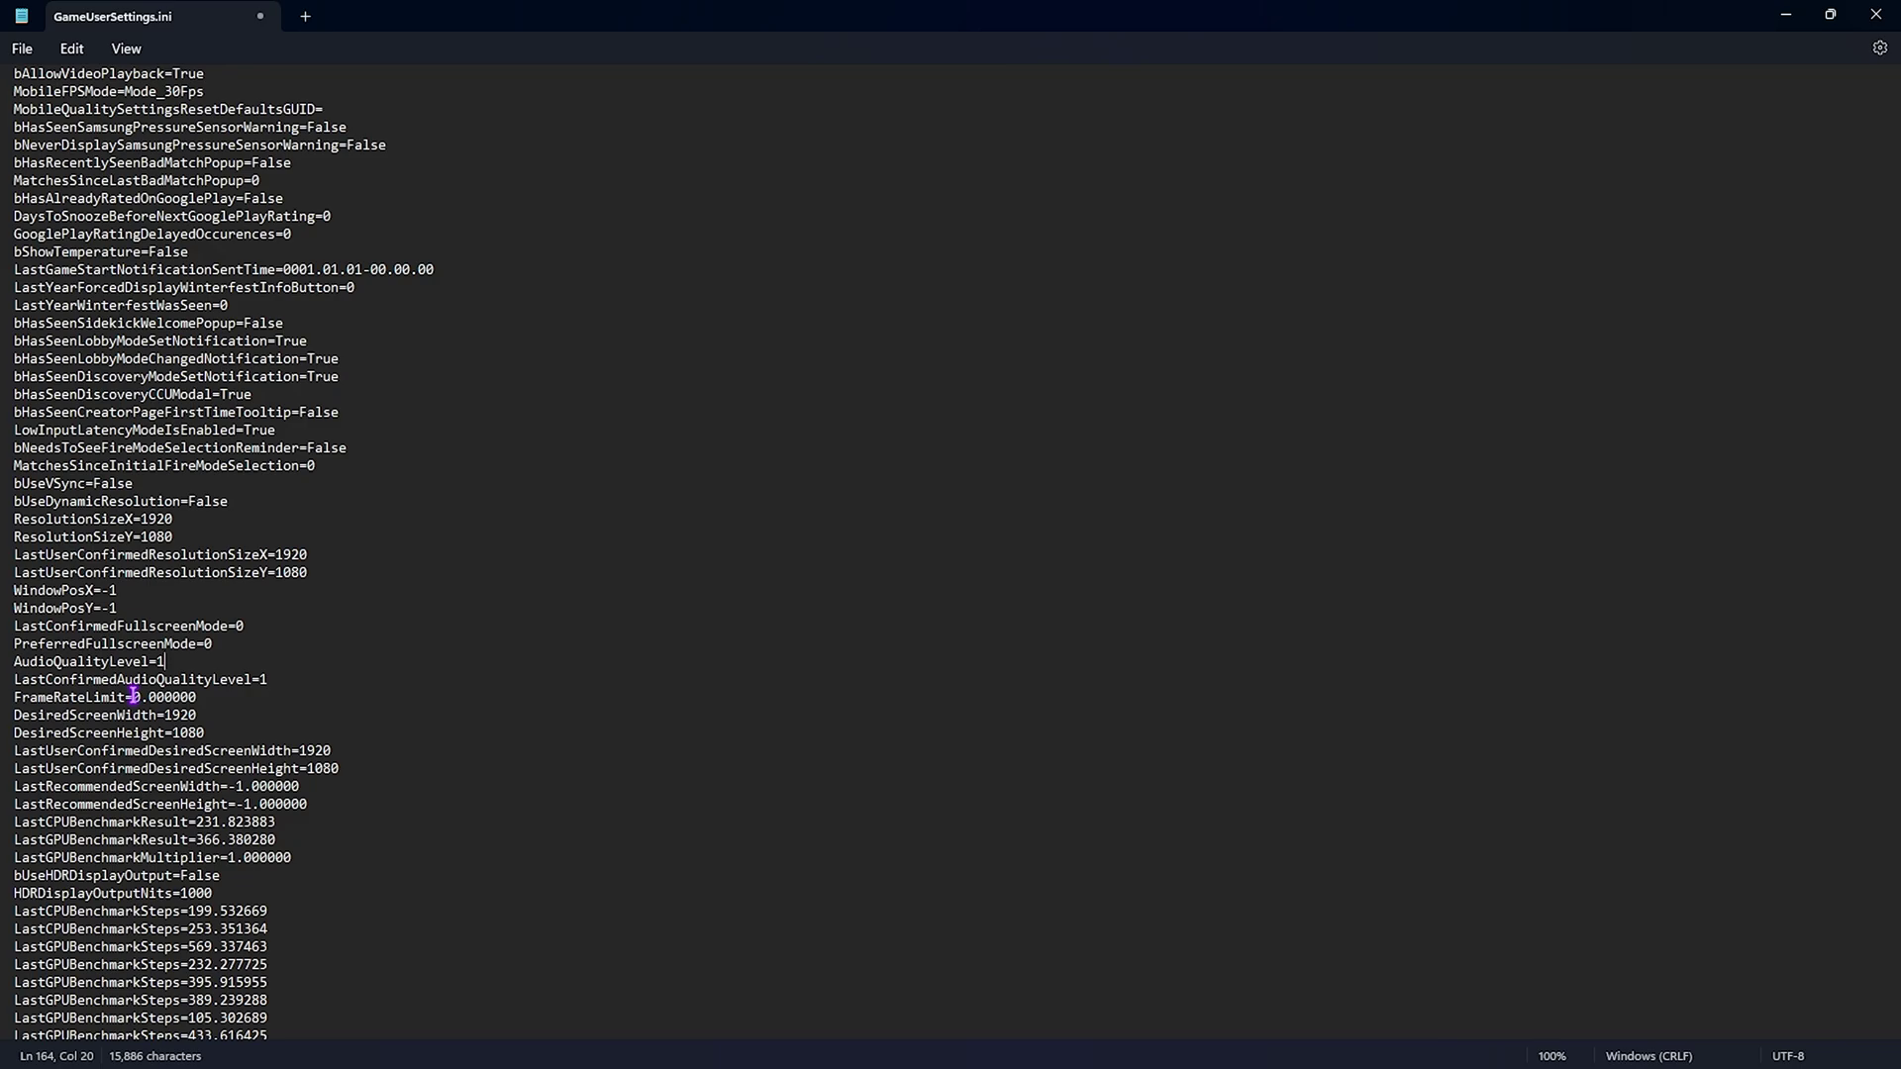
{"action": "left_click_drag", "start_coordinate": [132, 697], "coordinate": [143, 699]}
{"action": "type", "text": "247"}
- Set sg.ResolutionQuality to 85 and sg.ViewDistanceQuality to 3
{"action": "scroll", "coordinate": [147, 700], "scroll_direction": "down", "scroll_amount": 20}
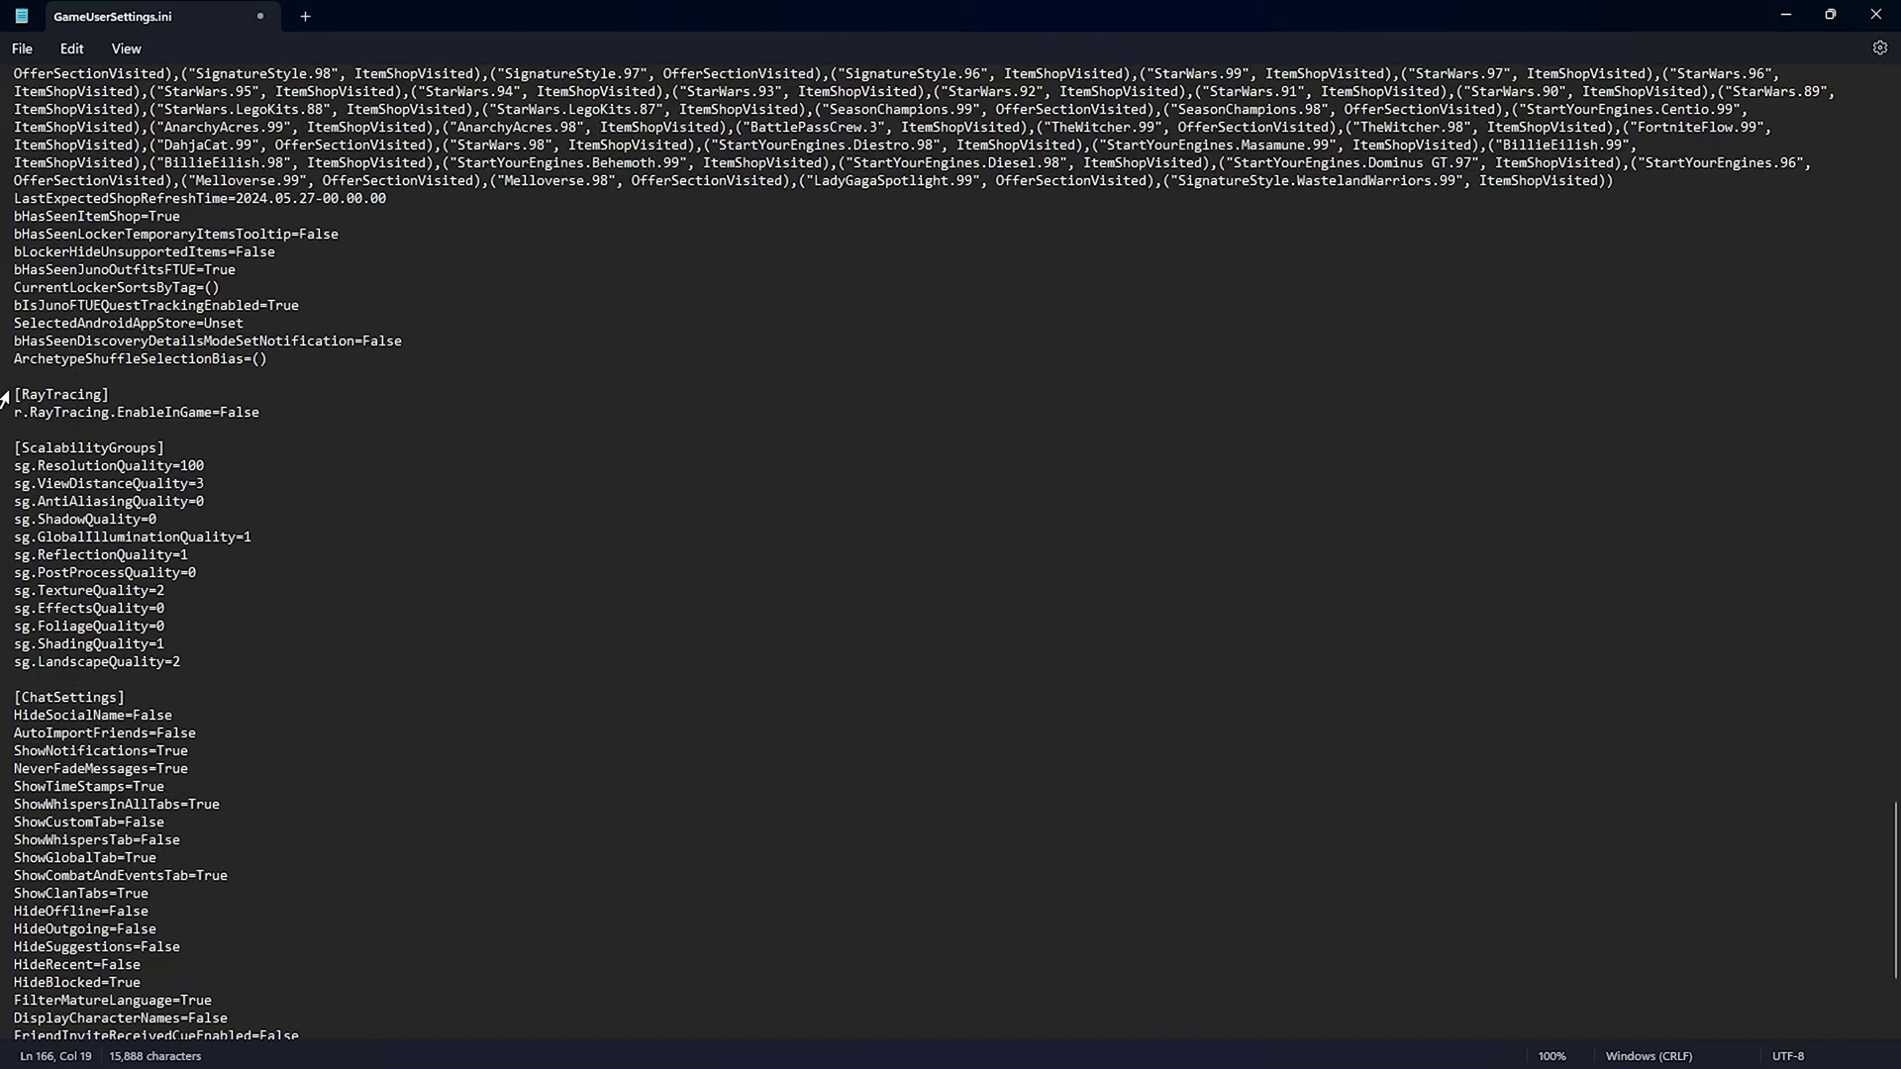
{"action": "left_click_drag", "start_coordinate": [14, 395], "coordinate": [112, 395]}
{"action": "left_click", "coordinate": [112, 395]}
{"action": "double_click", "coordinate": [247, 413]}
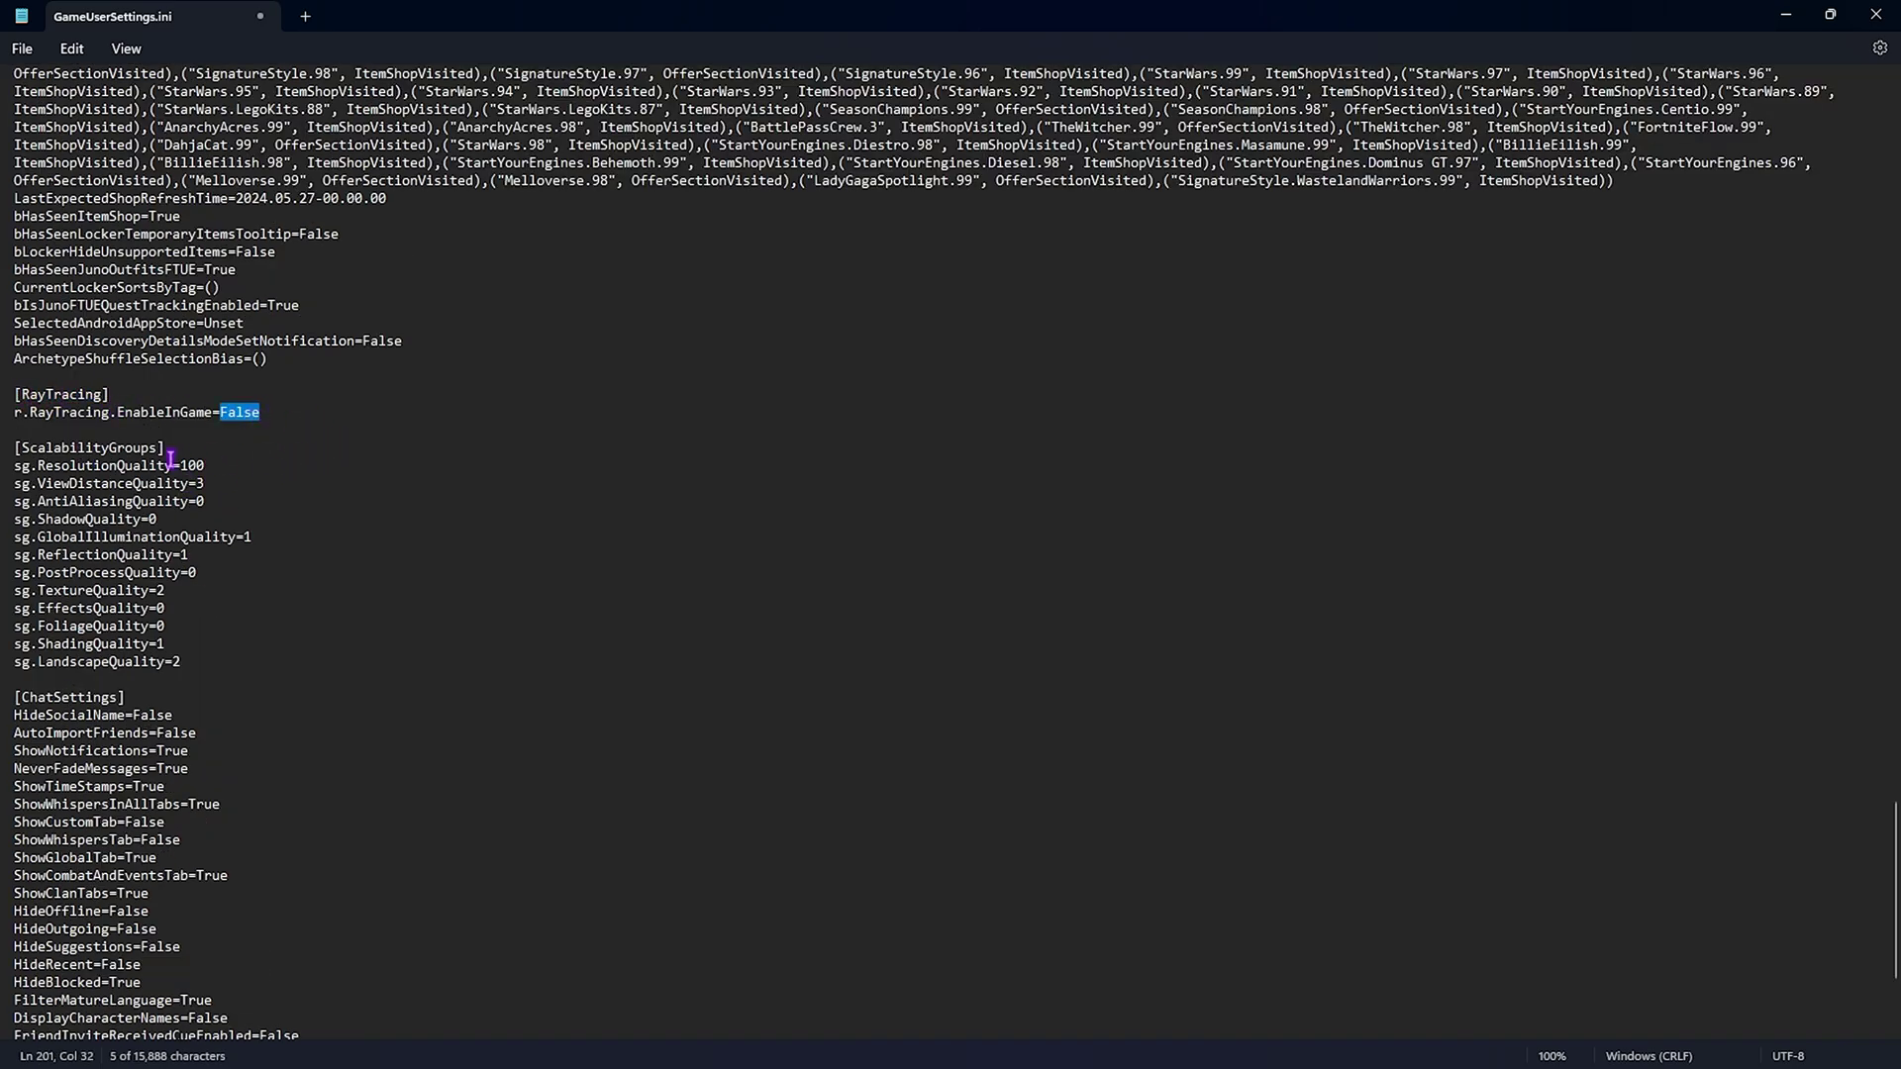
{"action": "left_click", "coordinate": [207, 464]}
{"action": "double_click", "coordinate": [210, 462]}
{"action": "type", "text": "85"}
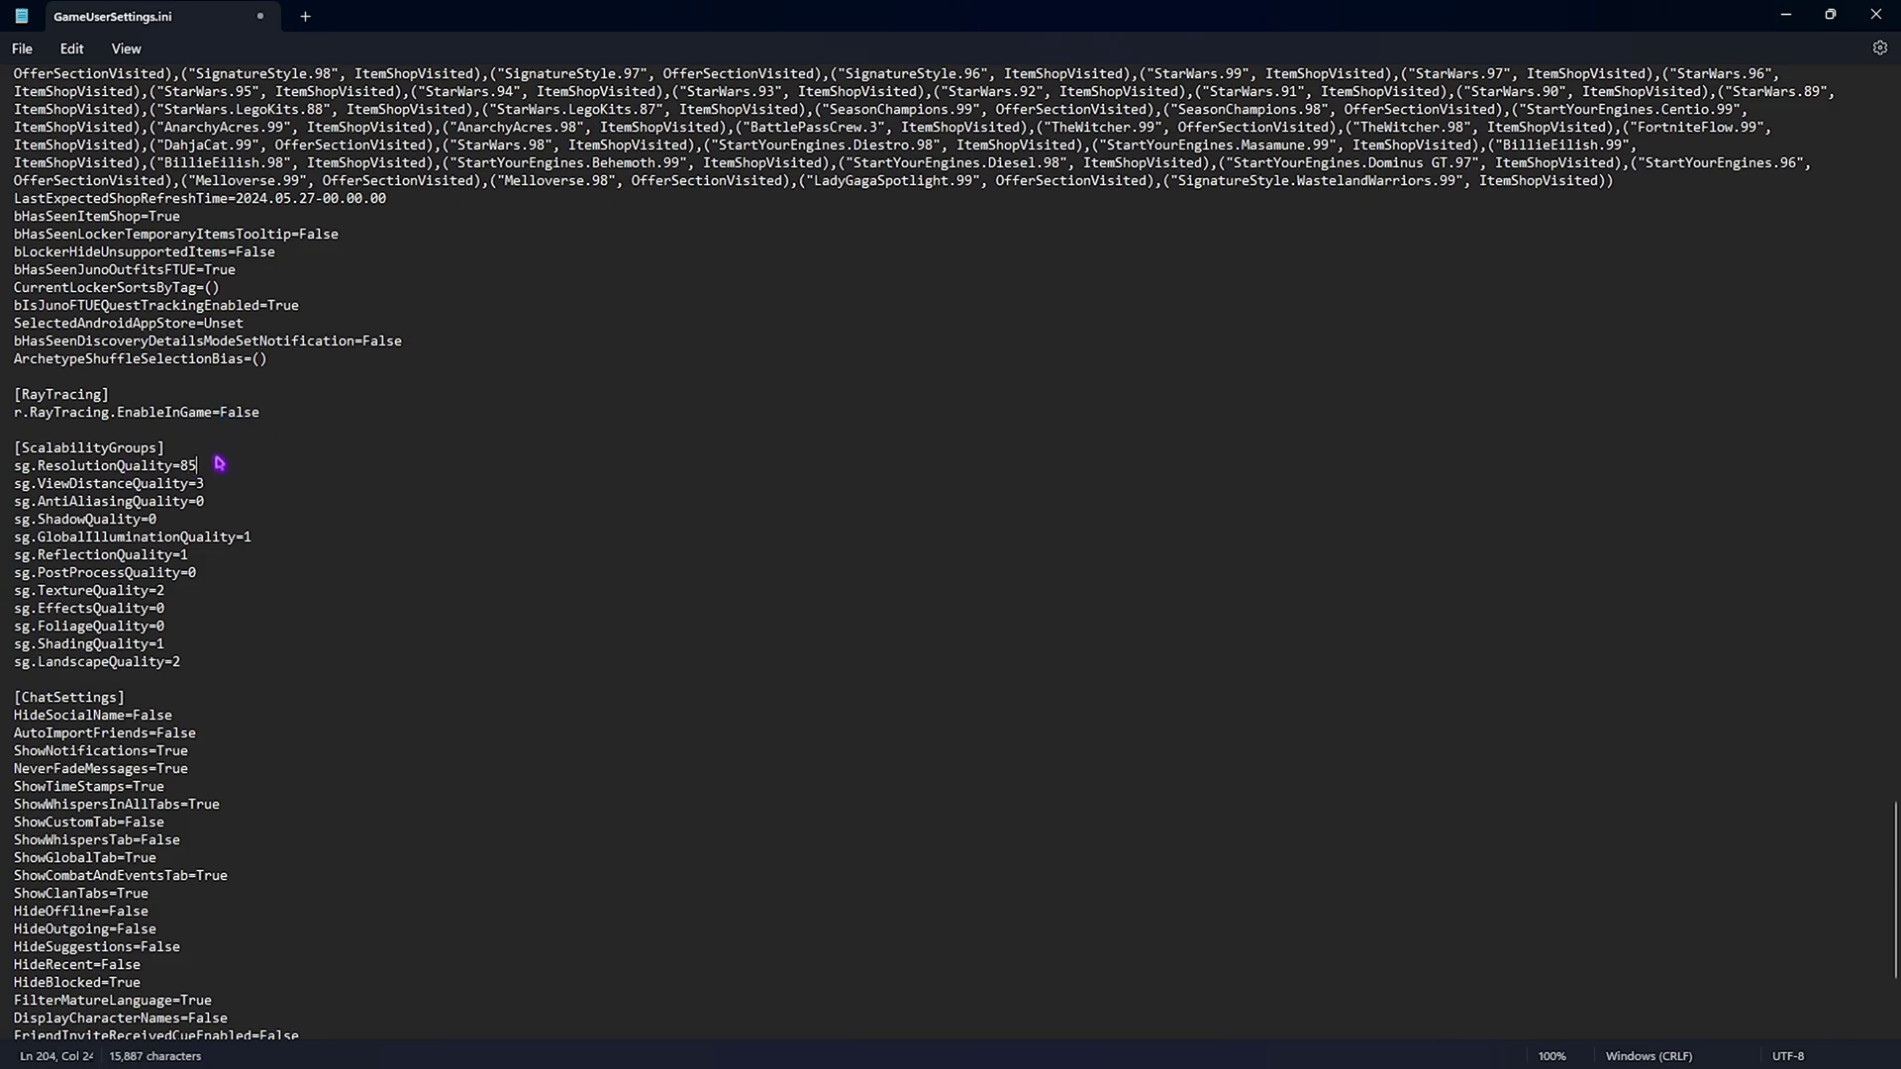
{"action": "double_click", "coordinate": [200, 484]}
{"action": "type", "text": "3"}
- Set shadow, reflection, texture and shading quality to 0 and LandscapeQuality to 1
{"action": "double_click", "coordinate": [155, 518]}
{"action": "type", "text": "0"}
{"action": "double_click", "coordinate": [183, 554]}
{"action": "type", "text": "0"}
{"action": "double_click", "coordinate": [162, 591]}
{"action": "type", "text": "0"}
{"action": "double_click", "coordinate": [160, 645]}
{"action": "type", "text": "0"}
{"action": "double_click", "coordinate": [177, 662]}
{"action": "type", "text": "1"}
{"action": "scroll", "coordinate": [207, 633], "scroll_direction": "down", "scroll_amount": 5}
{"action": "left_click_drag", "start_coordinate": [22, 962], "coordinate": [69, 968]}
{"action": "left_click", "coordinate": [109, 960]}
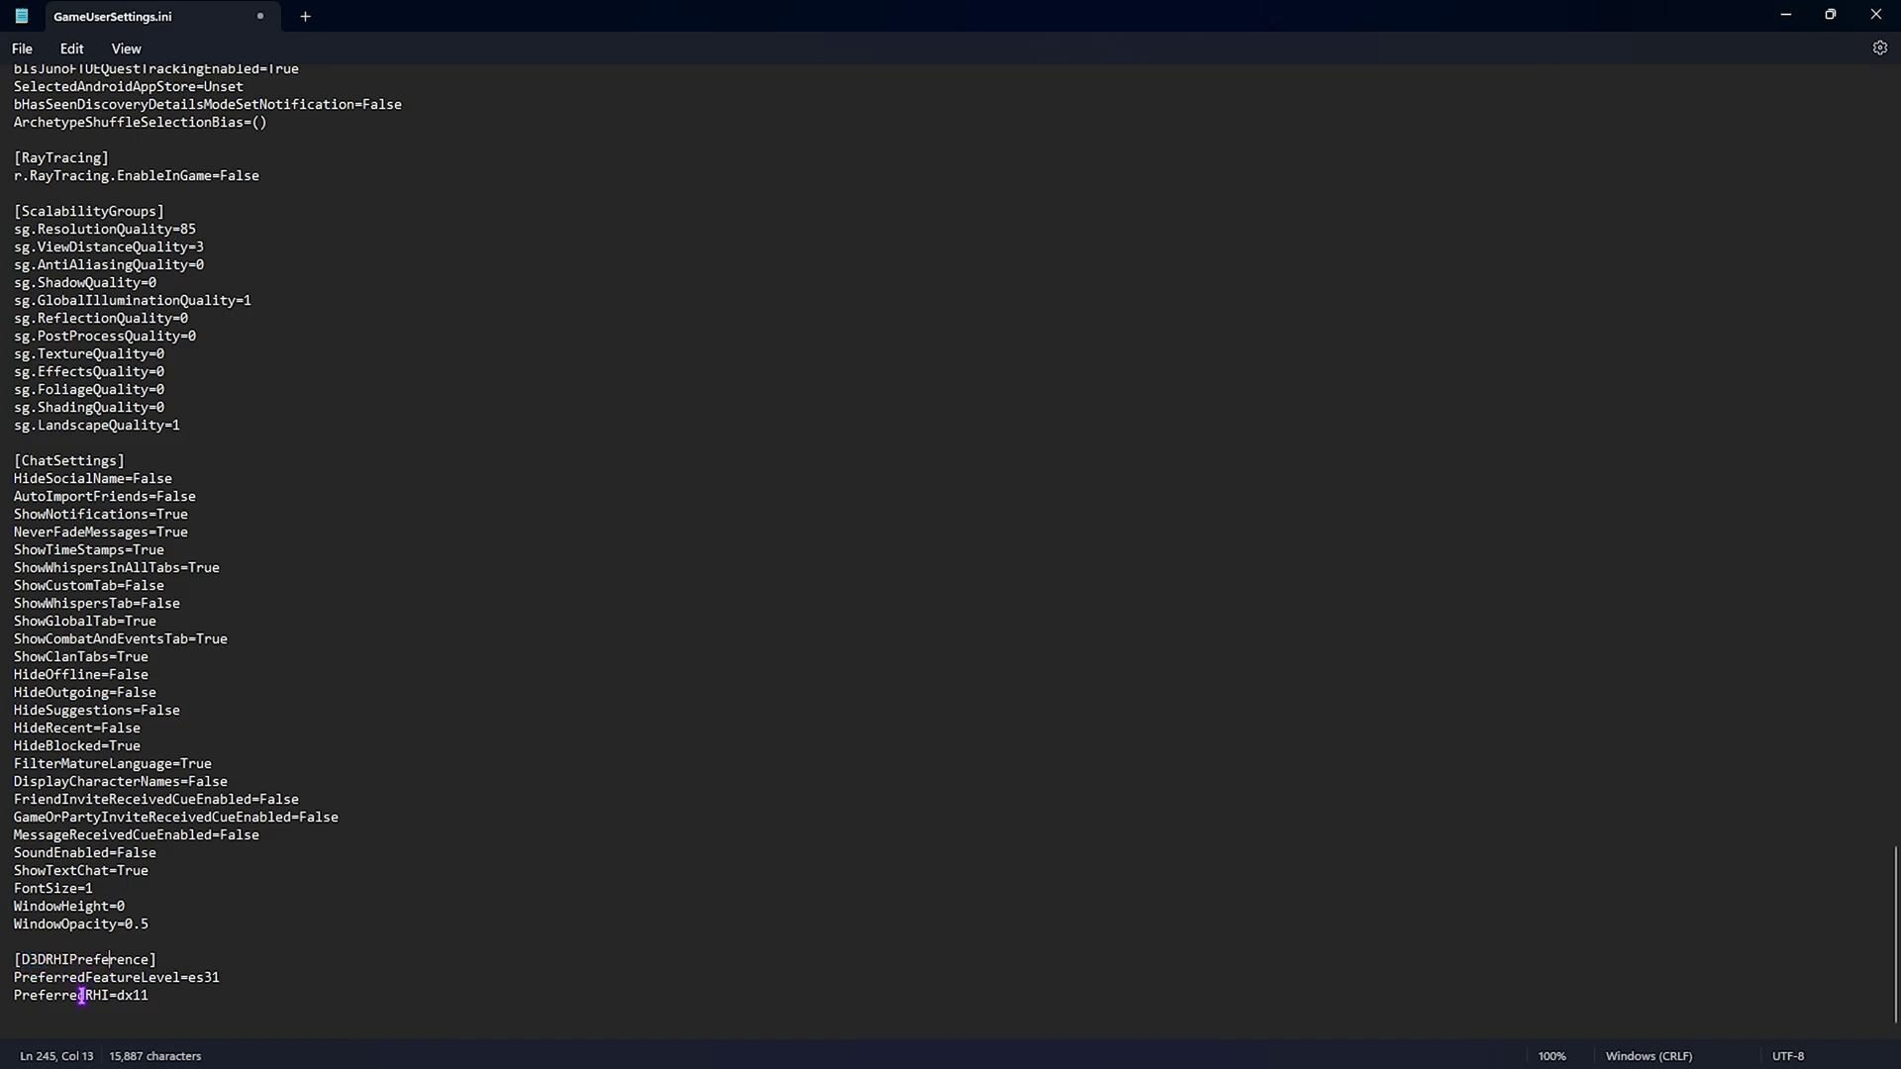
{"action": "left_click_drag", "start_coordinate": [33, 983], "coordinate": [150, 994]}
{"action": "left_click", "coordinate": [175, 977]}
{"action": "left_click", "coordinate": [224, 977]}
{"action": "left_click", "coordinate": [155, 995]}
{"action": "double_click", "coordinate": [133, 994]}
{"action": "left_click", "coordinate": [167, 996]}
{"action": "left_click", "coordinate": [1874, 14]}
- Tick the Read-only attribute in GameUserSettings.ini's Properties
{"action": "right_click", "coordinate": [285, 424]}
{"action": "left_click", "coordinate": [353, 725]}
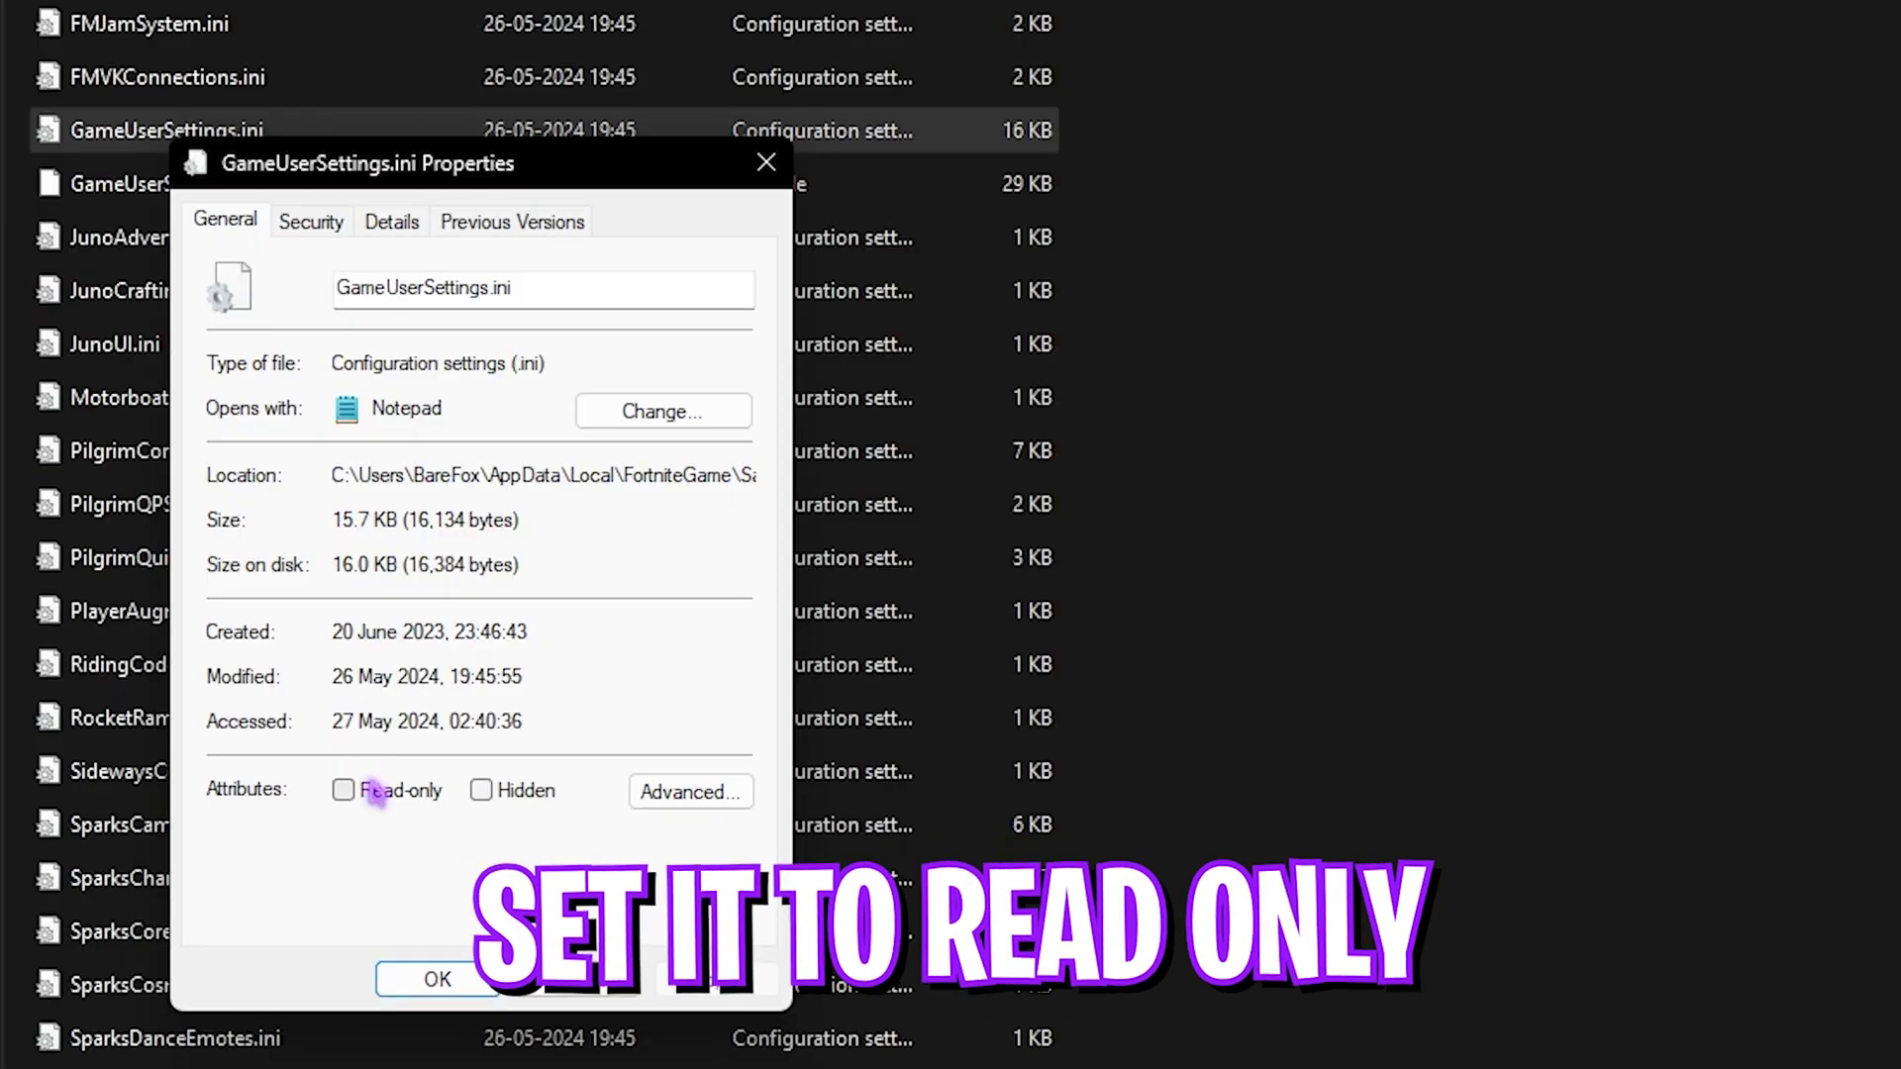
{"action": "left_click", "coordinate": [392, 802]}
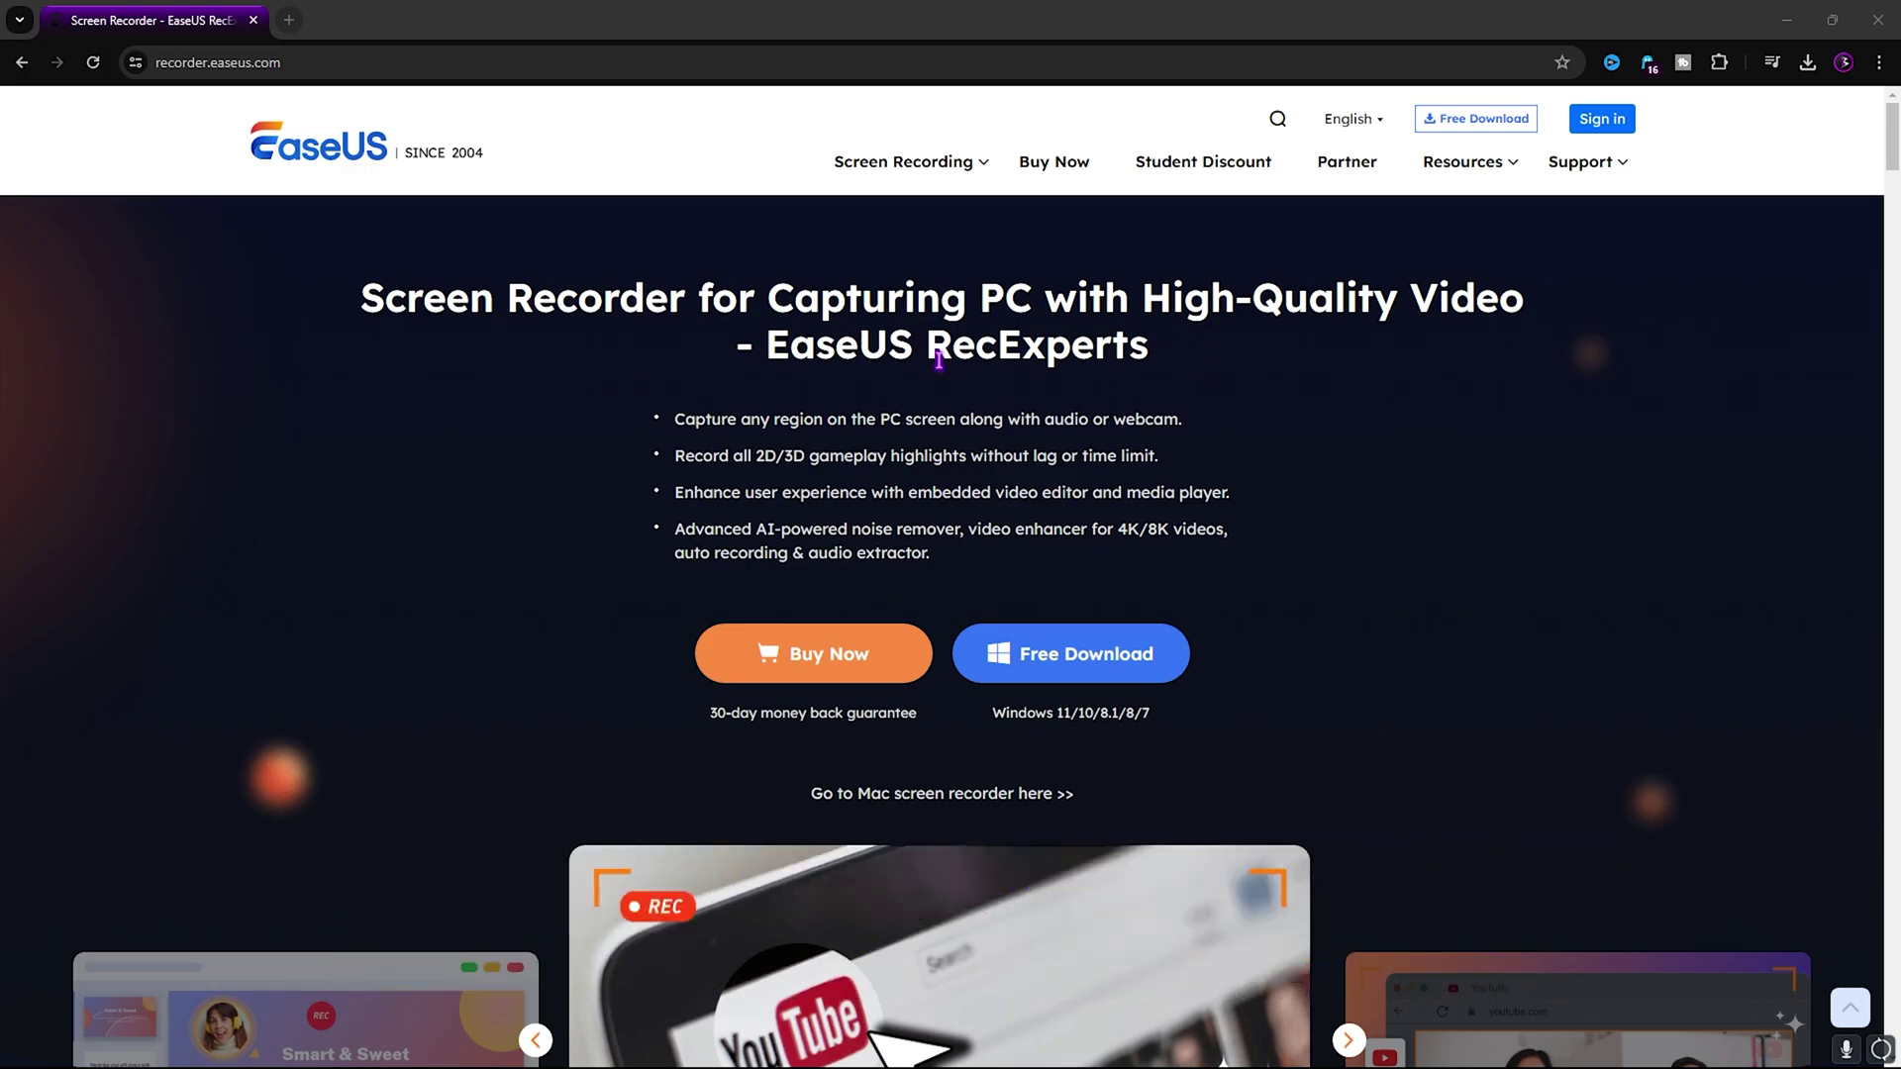
- Highlight the RecExperts name in the recorder.easeus.com page heading, then clear it
{"action": "left_click_drag", "start_coordinate": [863, 346], "coordinate": [1132, 350]}
{"action": "left_click", "coordinate": [1125, 352]}
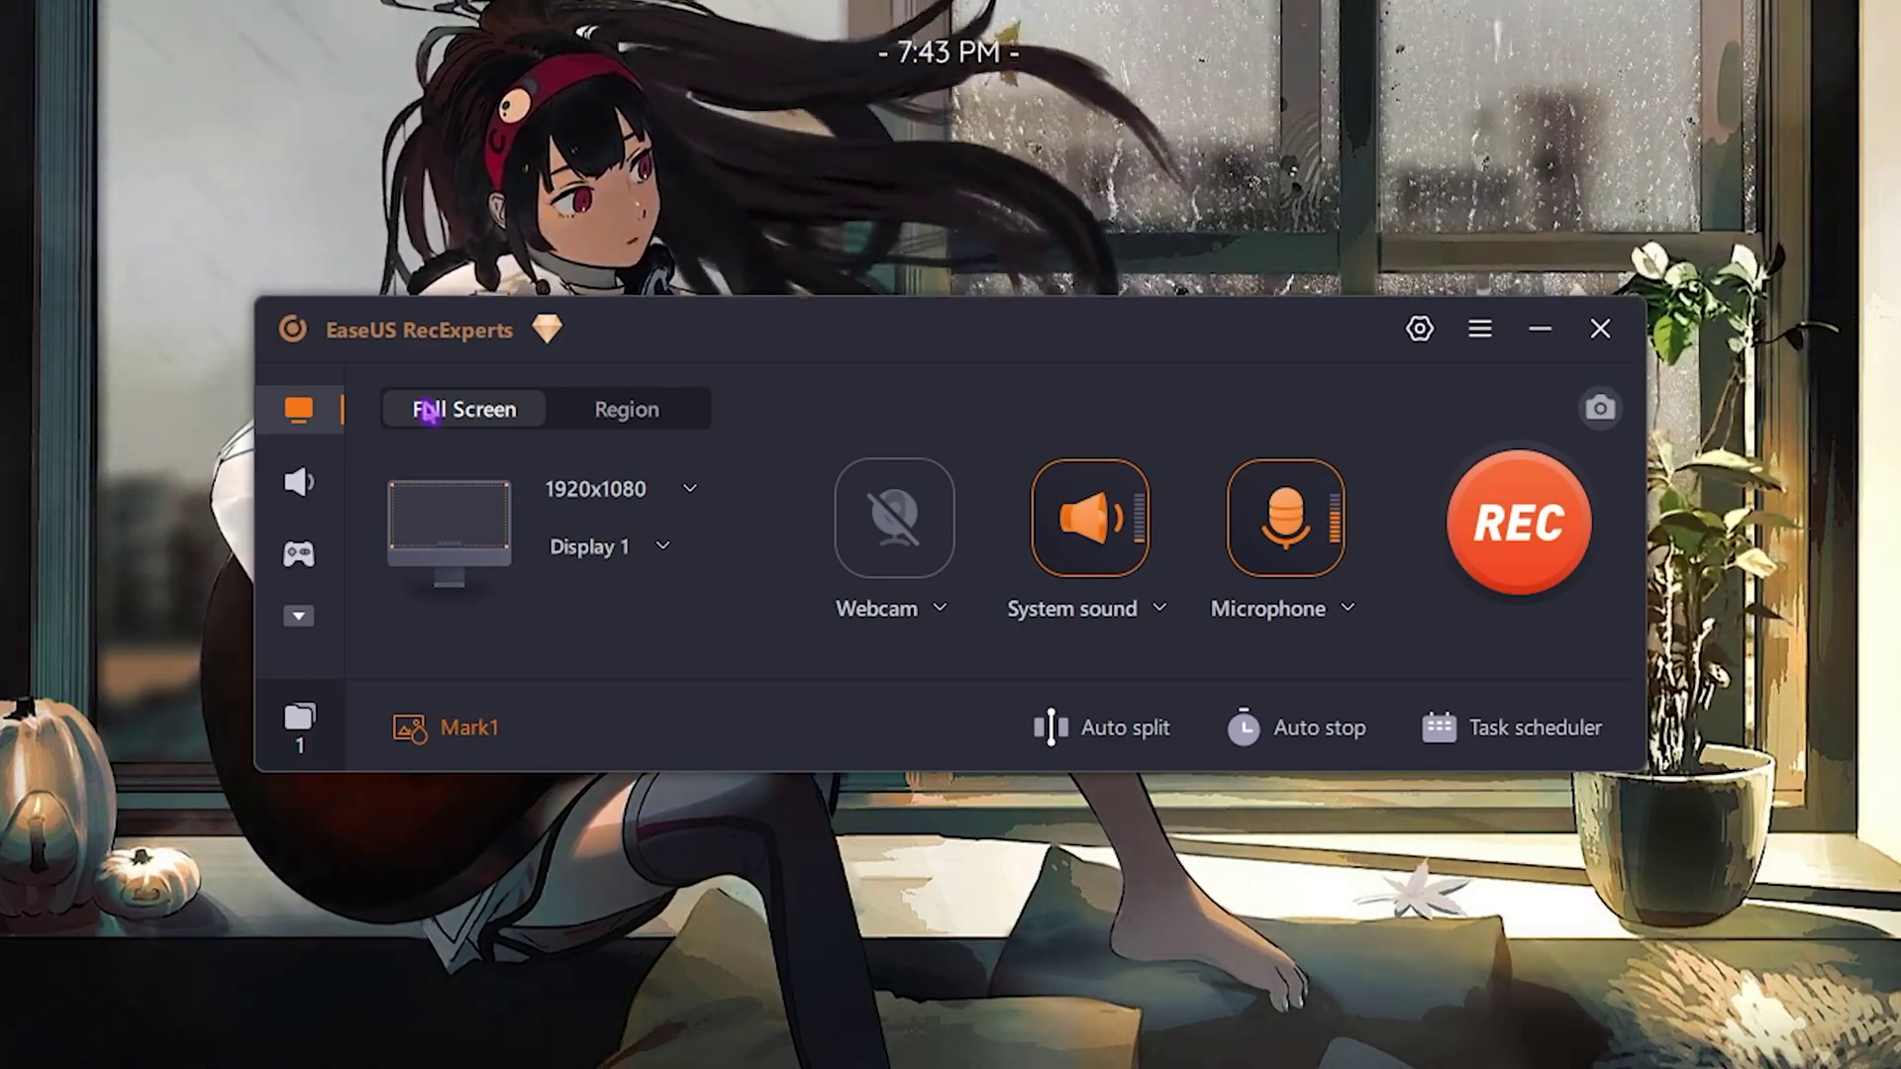
- Switch RecExperts to Game mode, keep the frame rate at 144, and close Settings
{"action": "left_click", "coordinate": [298, 483]}
{"action": "left_click", "coordinate": [302, 554]}
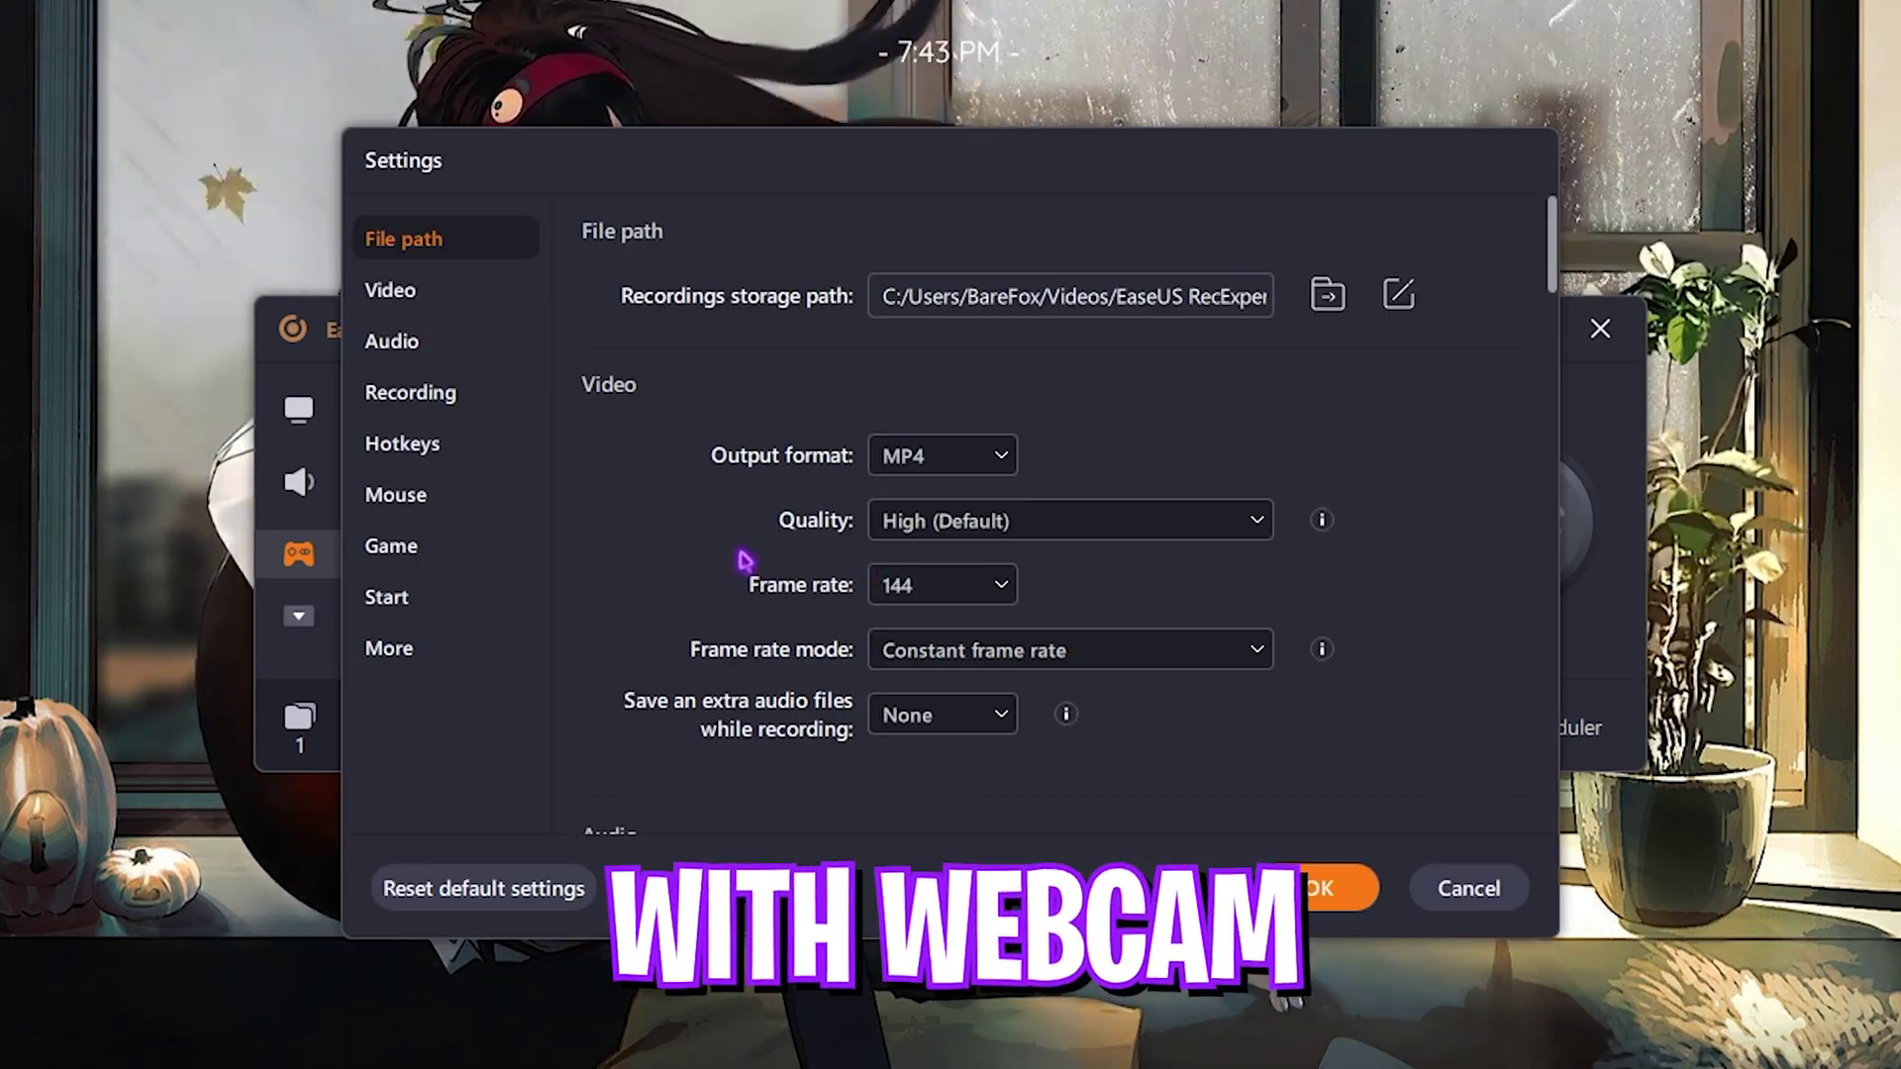
{"action": "left_click", "coordinate": [957, 586]}
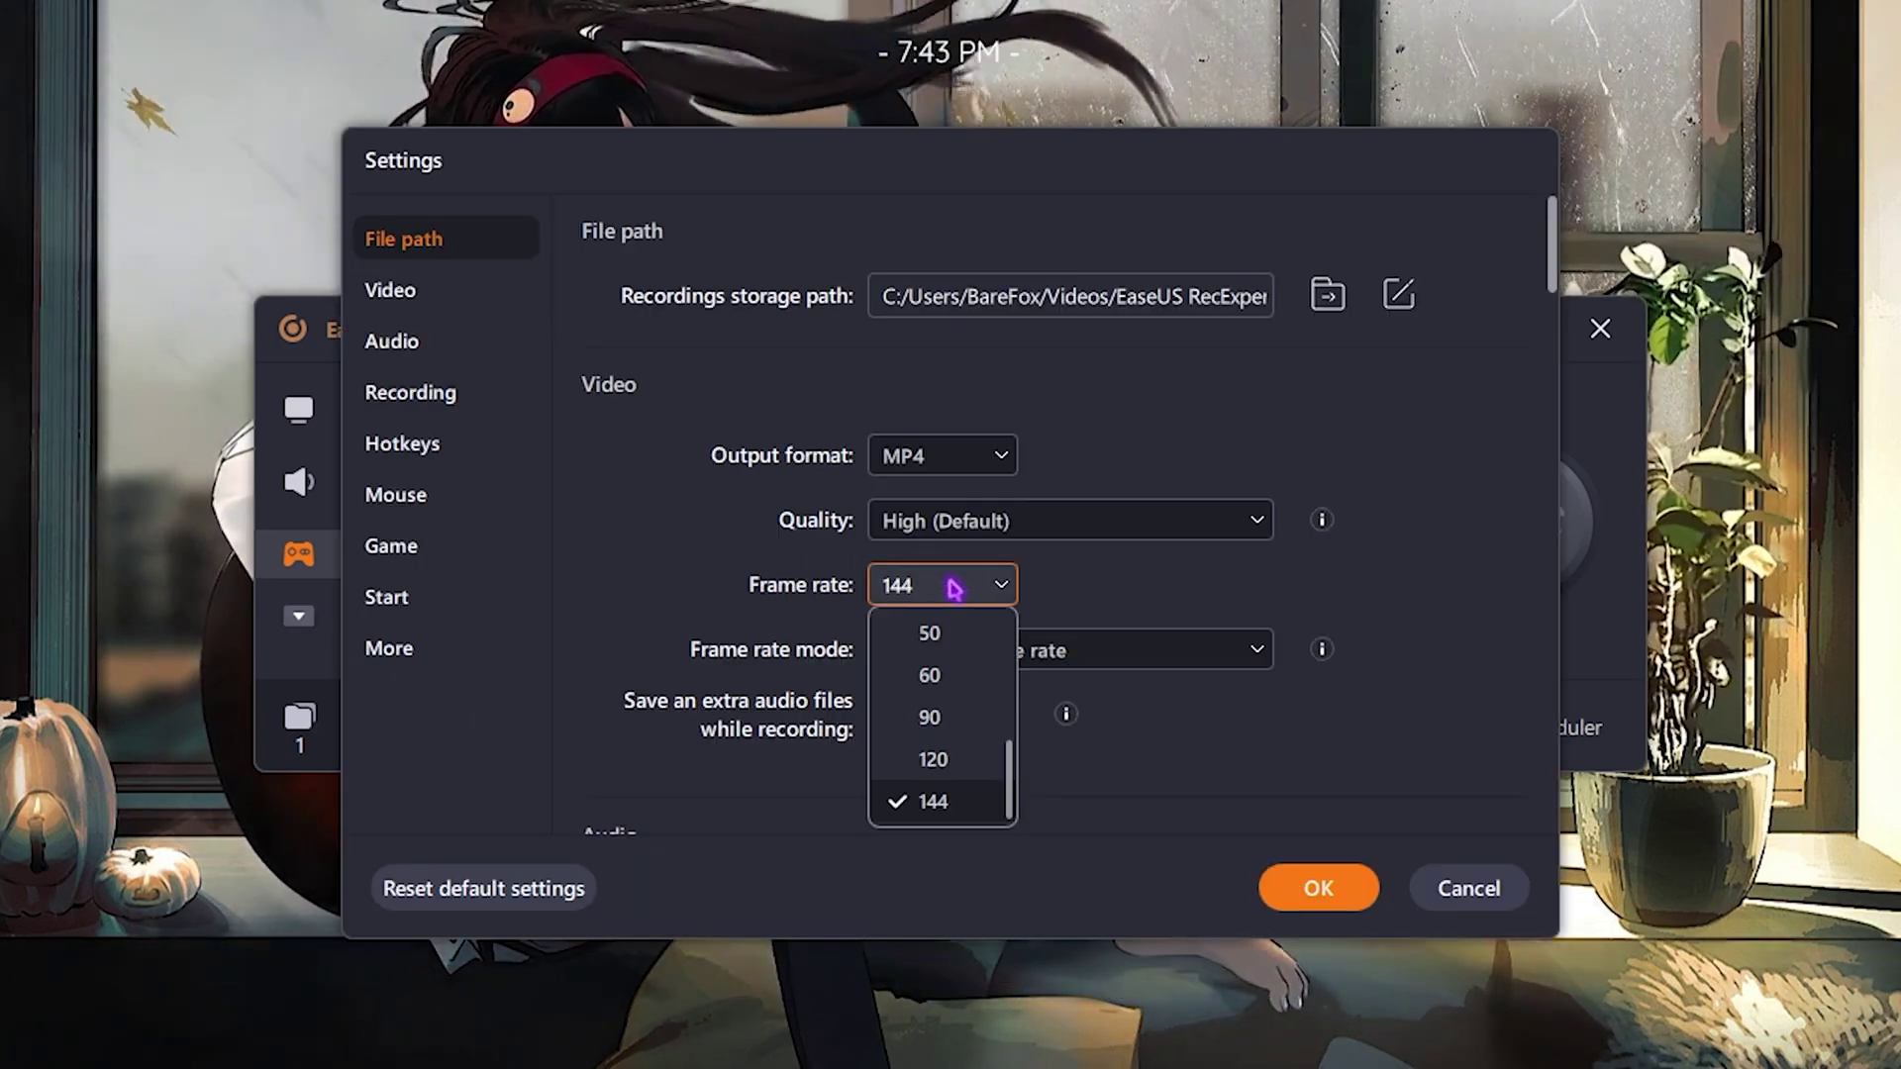
{"action": "left_click", "coordinate": [956, 802]}
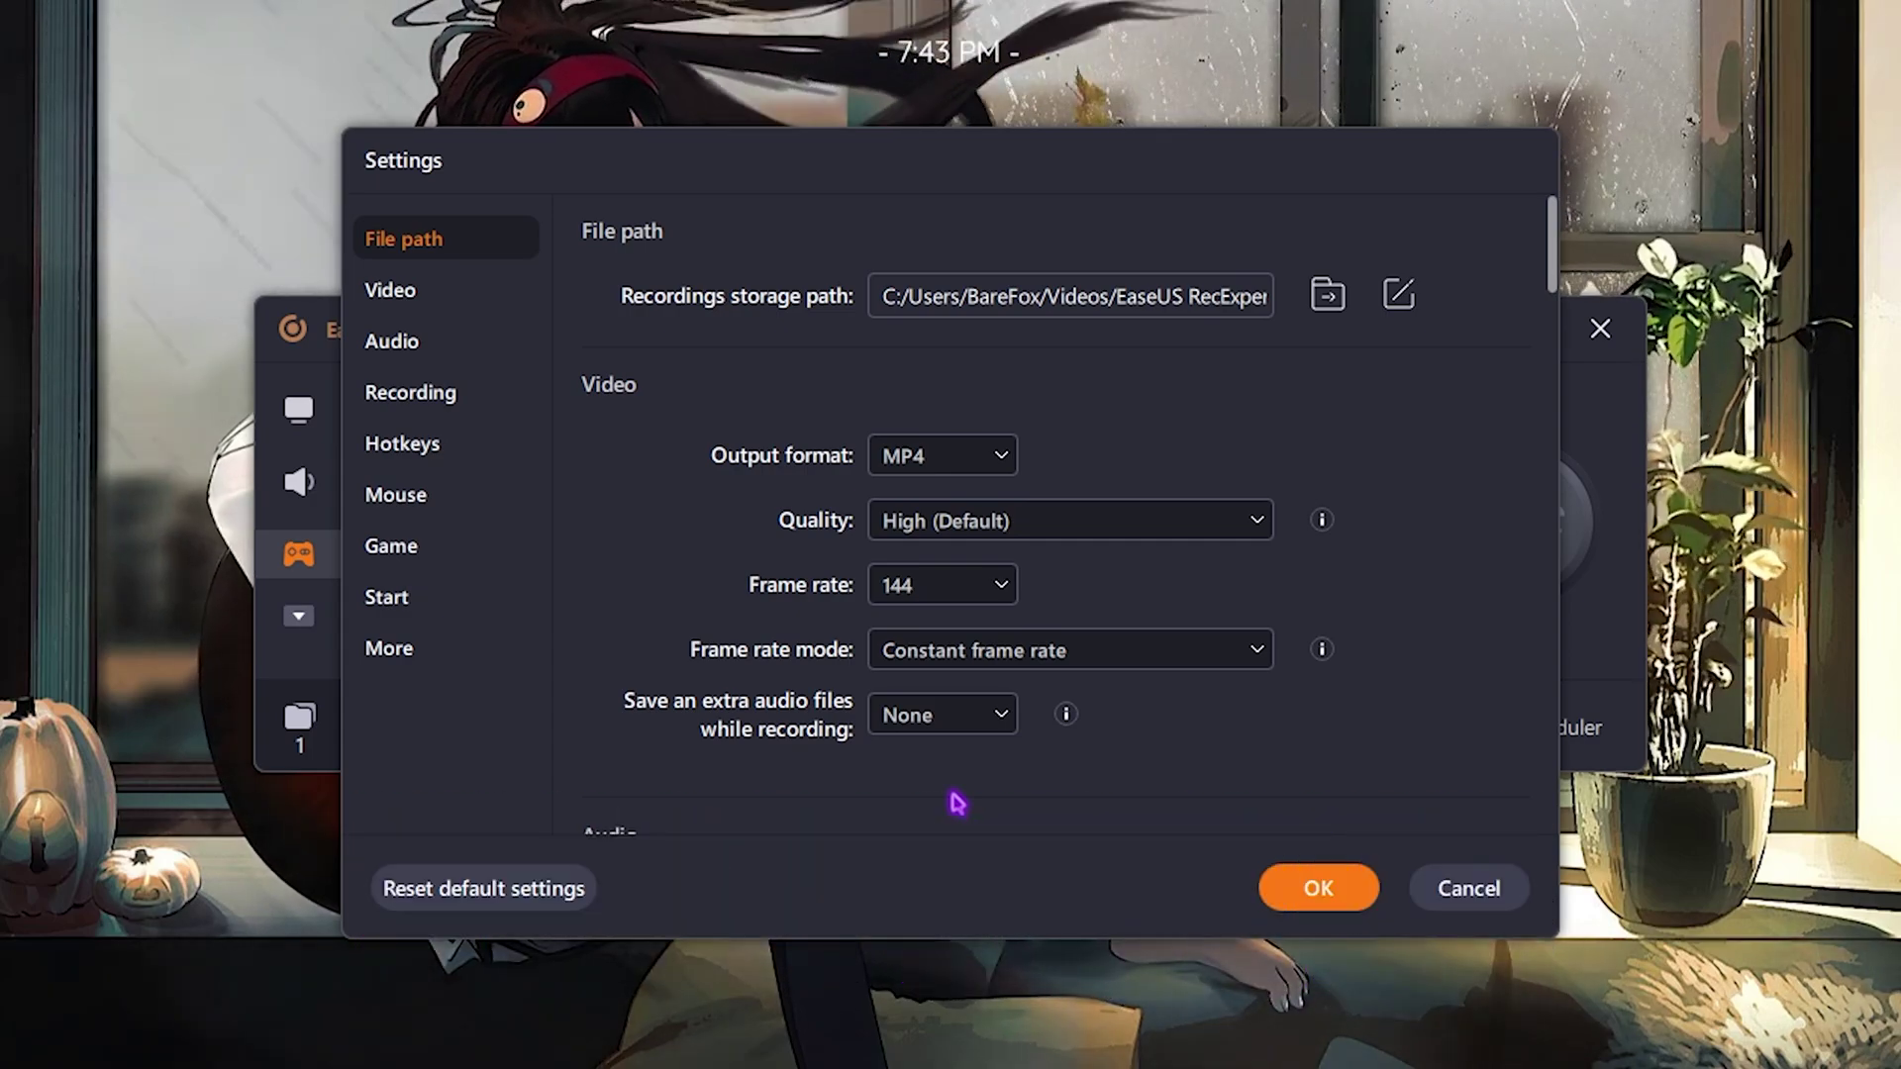
{"action": "scroll", "coordinate": [891, 752], "scroll_direction": "down", "scroll_amount": 10}
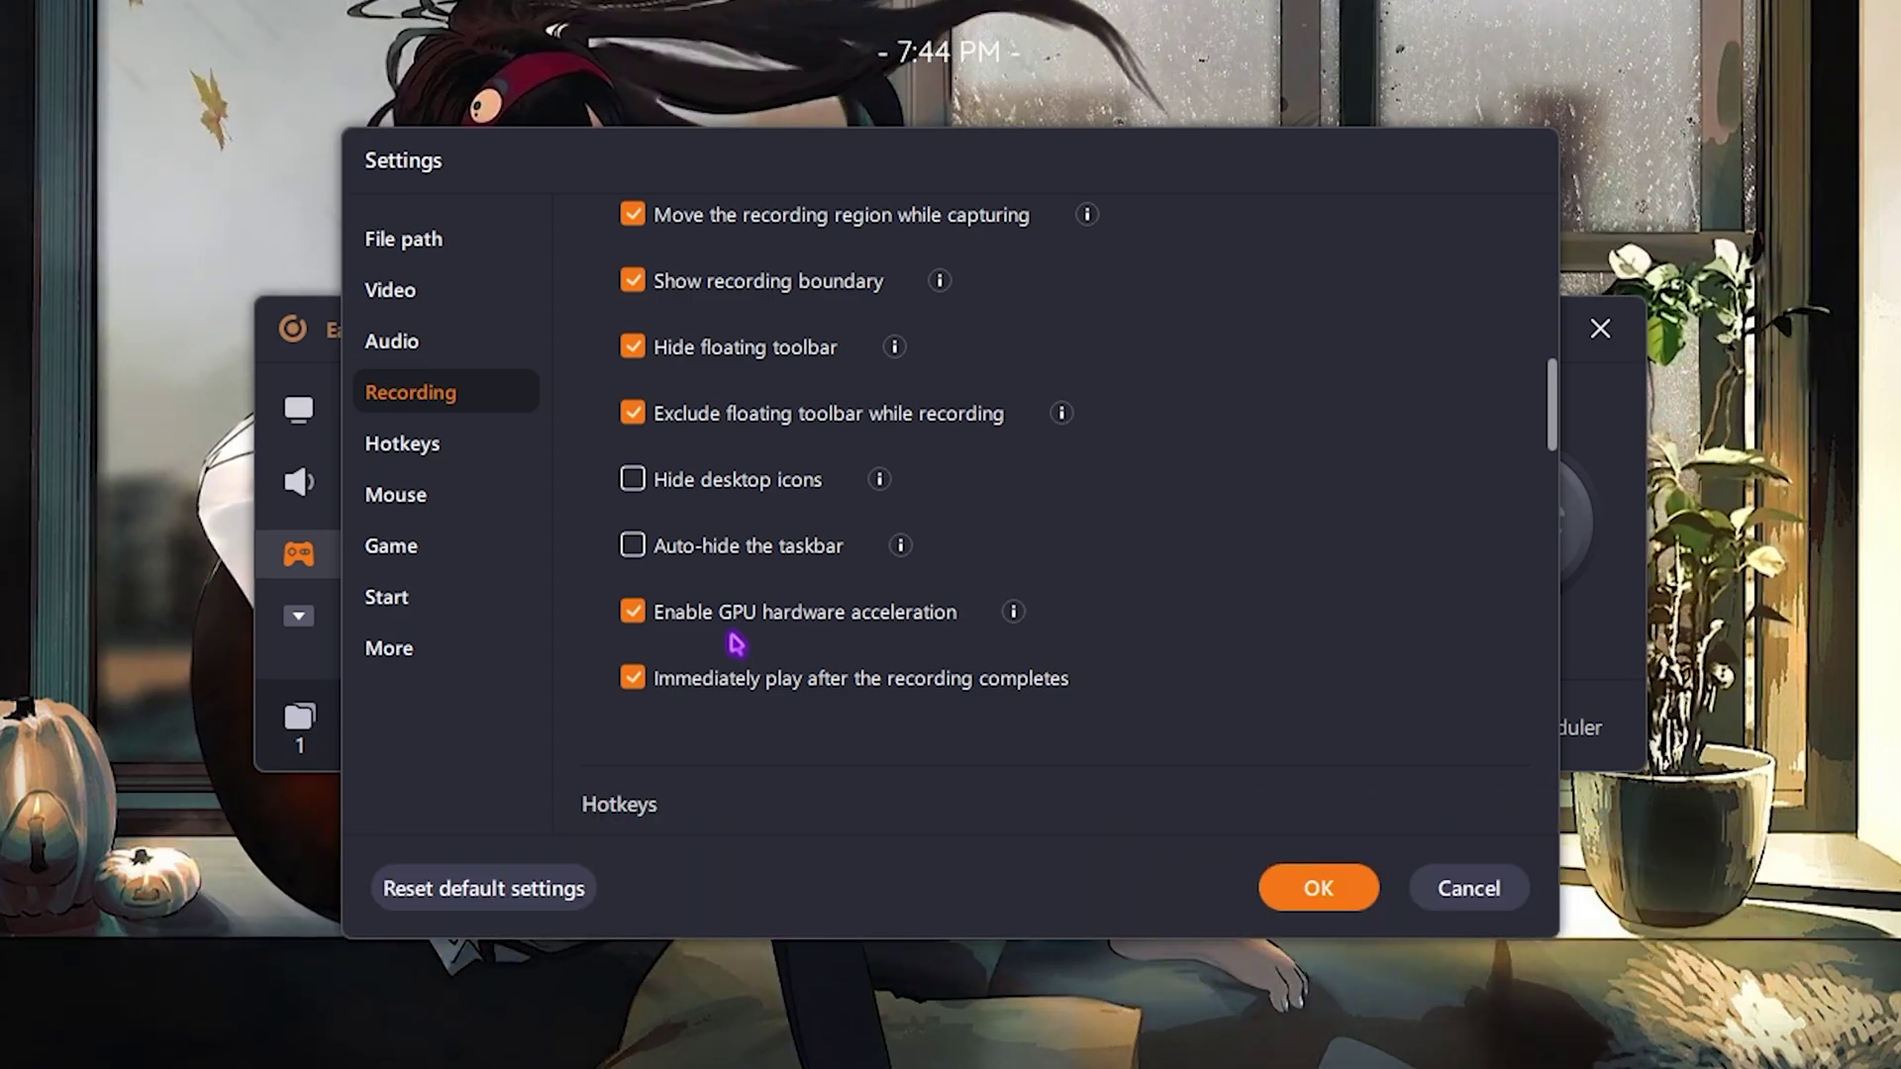
{"action": "scroll", "coordinate": [770, 412], "scroll_direction": "down", "scroll_amount": 5}
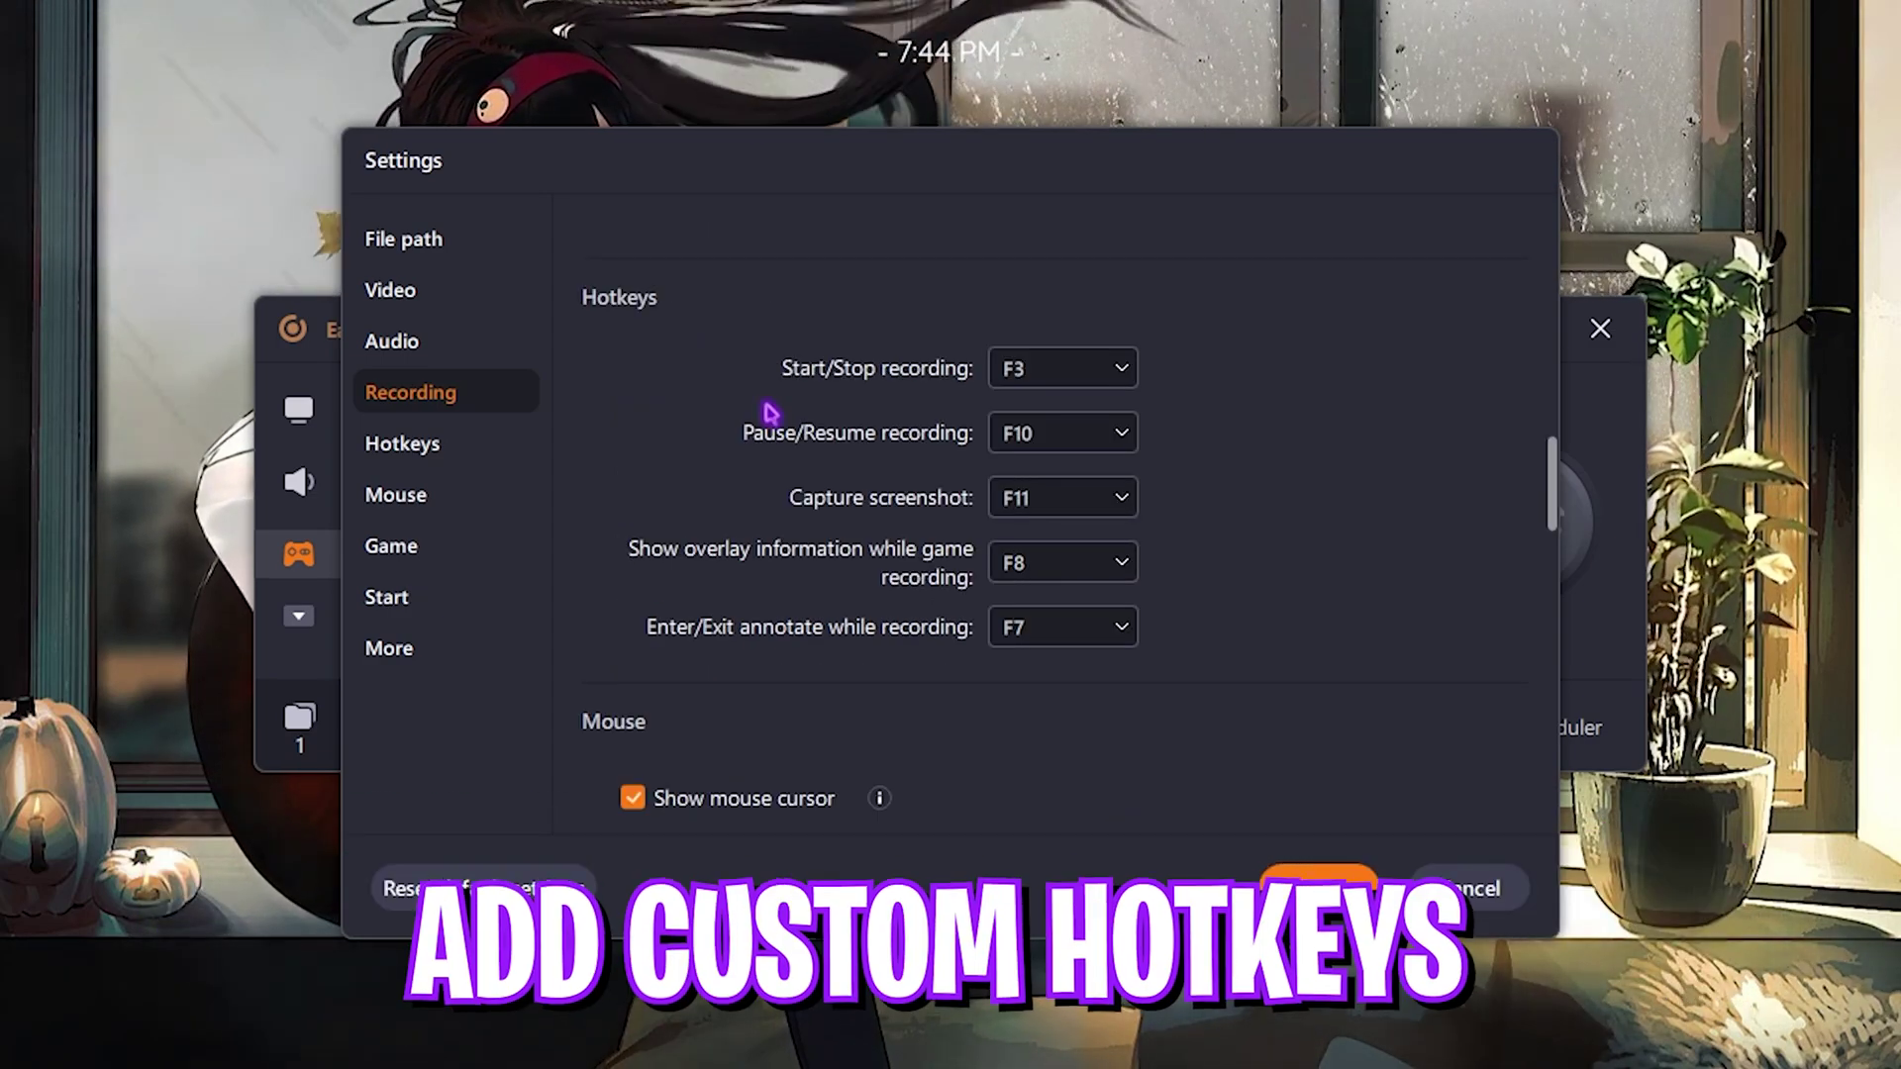
{"action": "scroll", "coordinate": [770, 412], "scroll_direction": "down", "scroll_amount": 5}
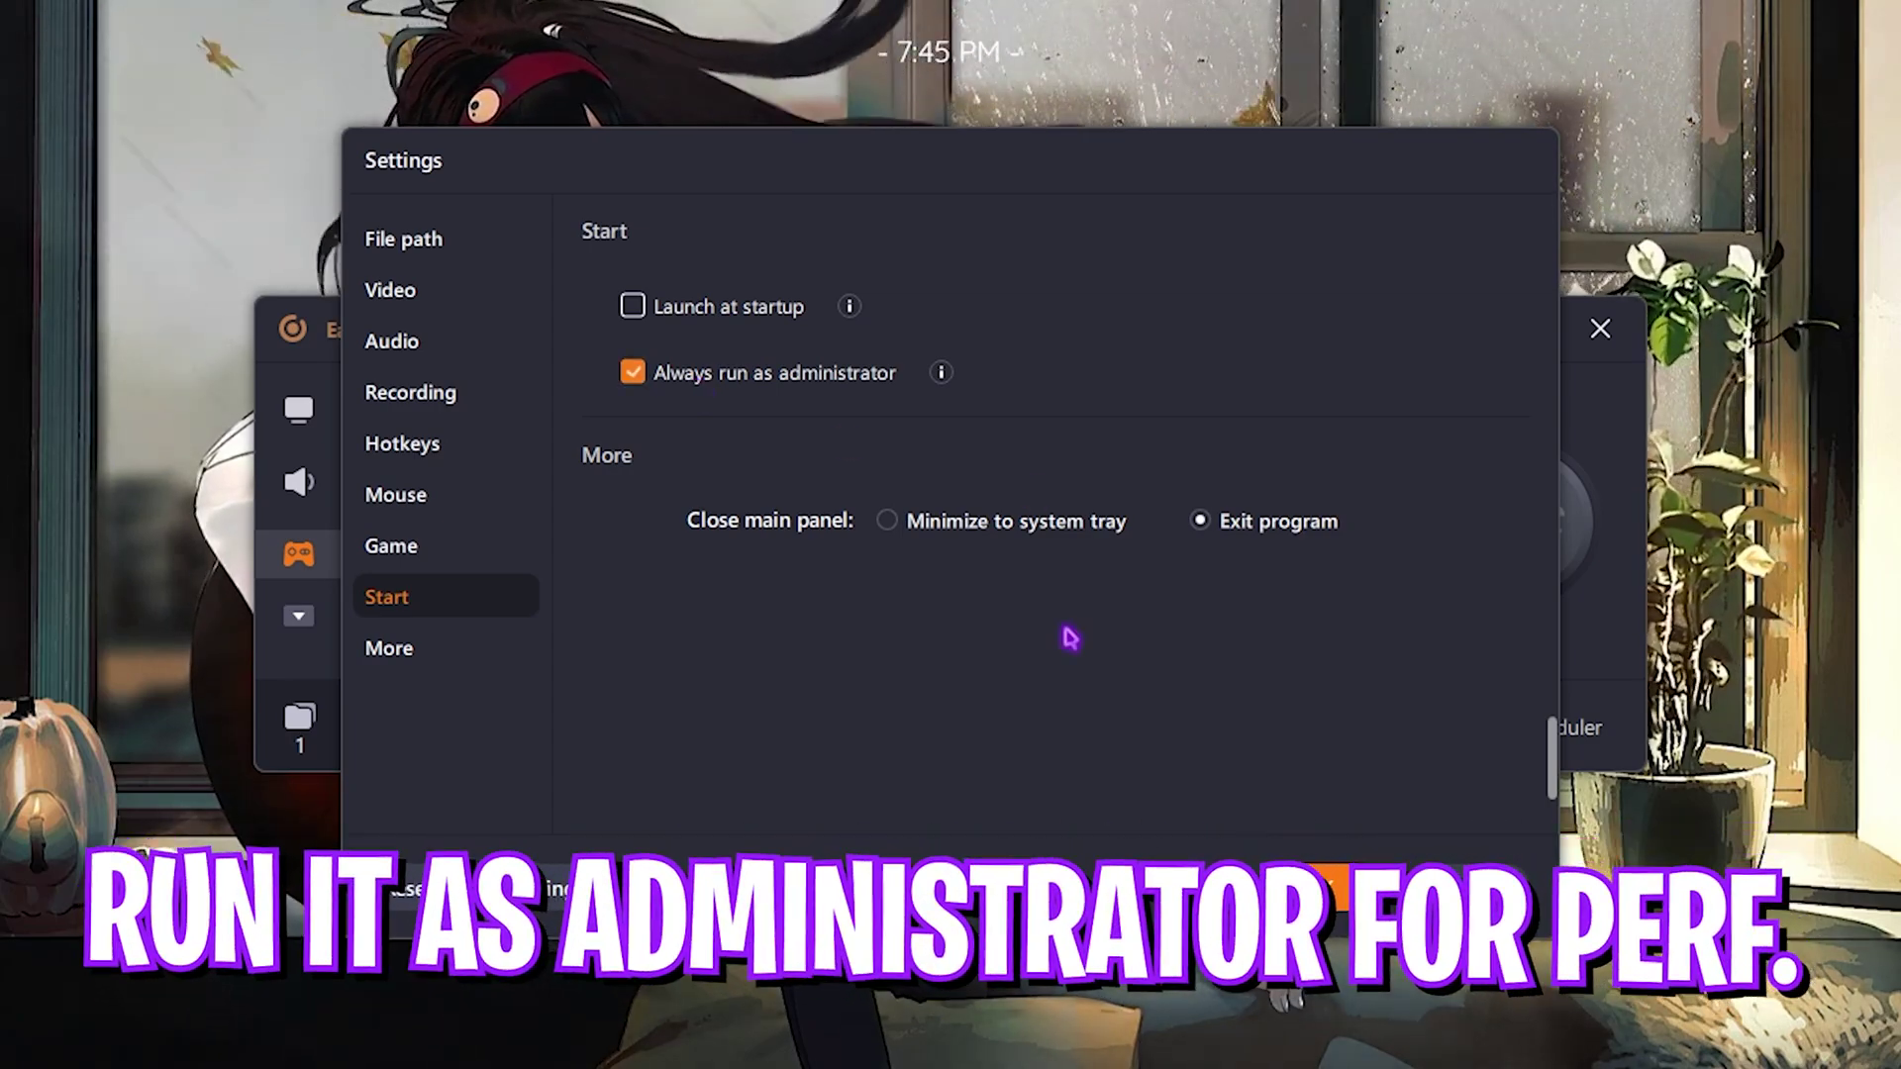
{"action": "left_click", "coordinate": [1318, 888]}
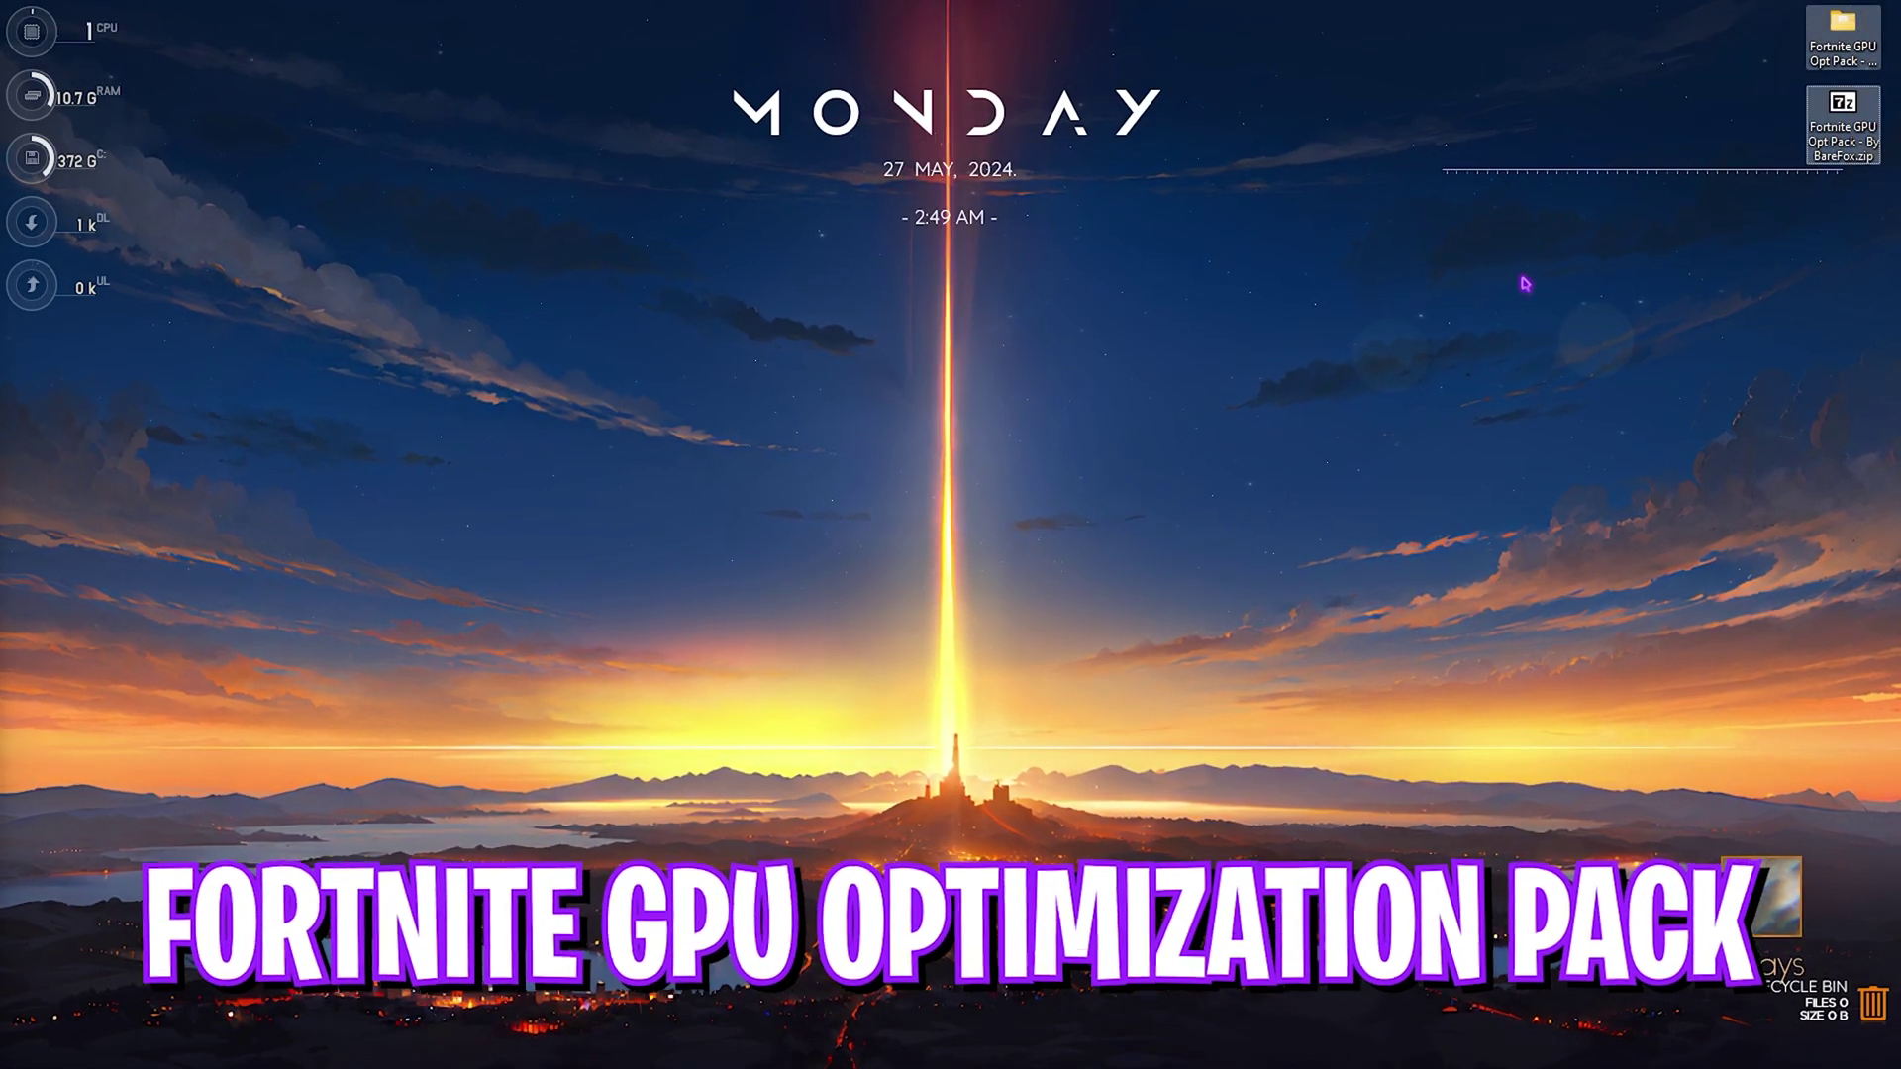
- Open the Fortnite GPU Opt Pack, view Fortnite Optimization, then select Low-Med Optimization.reg in GPU Priority
{"action": "double_click", "coordinate": [1841, 30]}
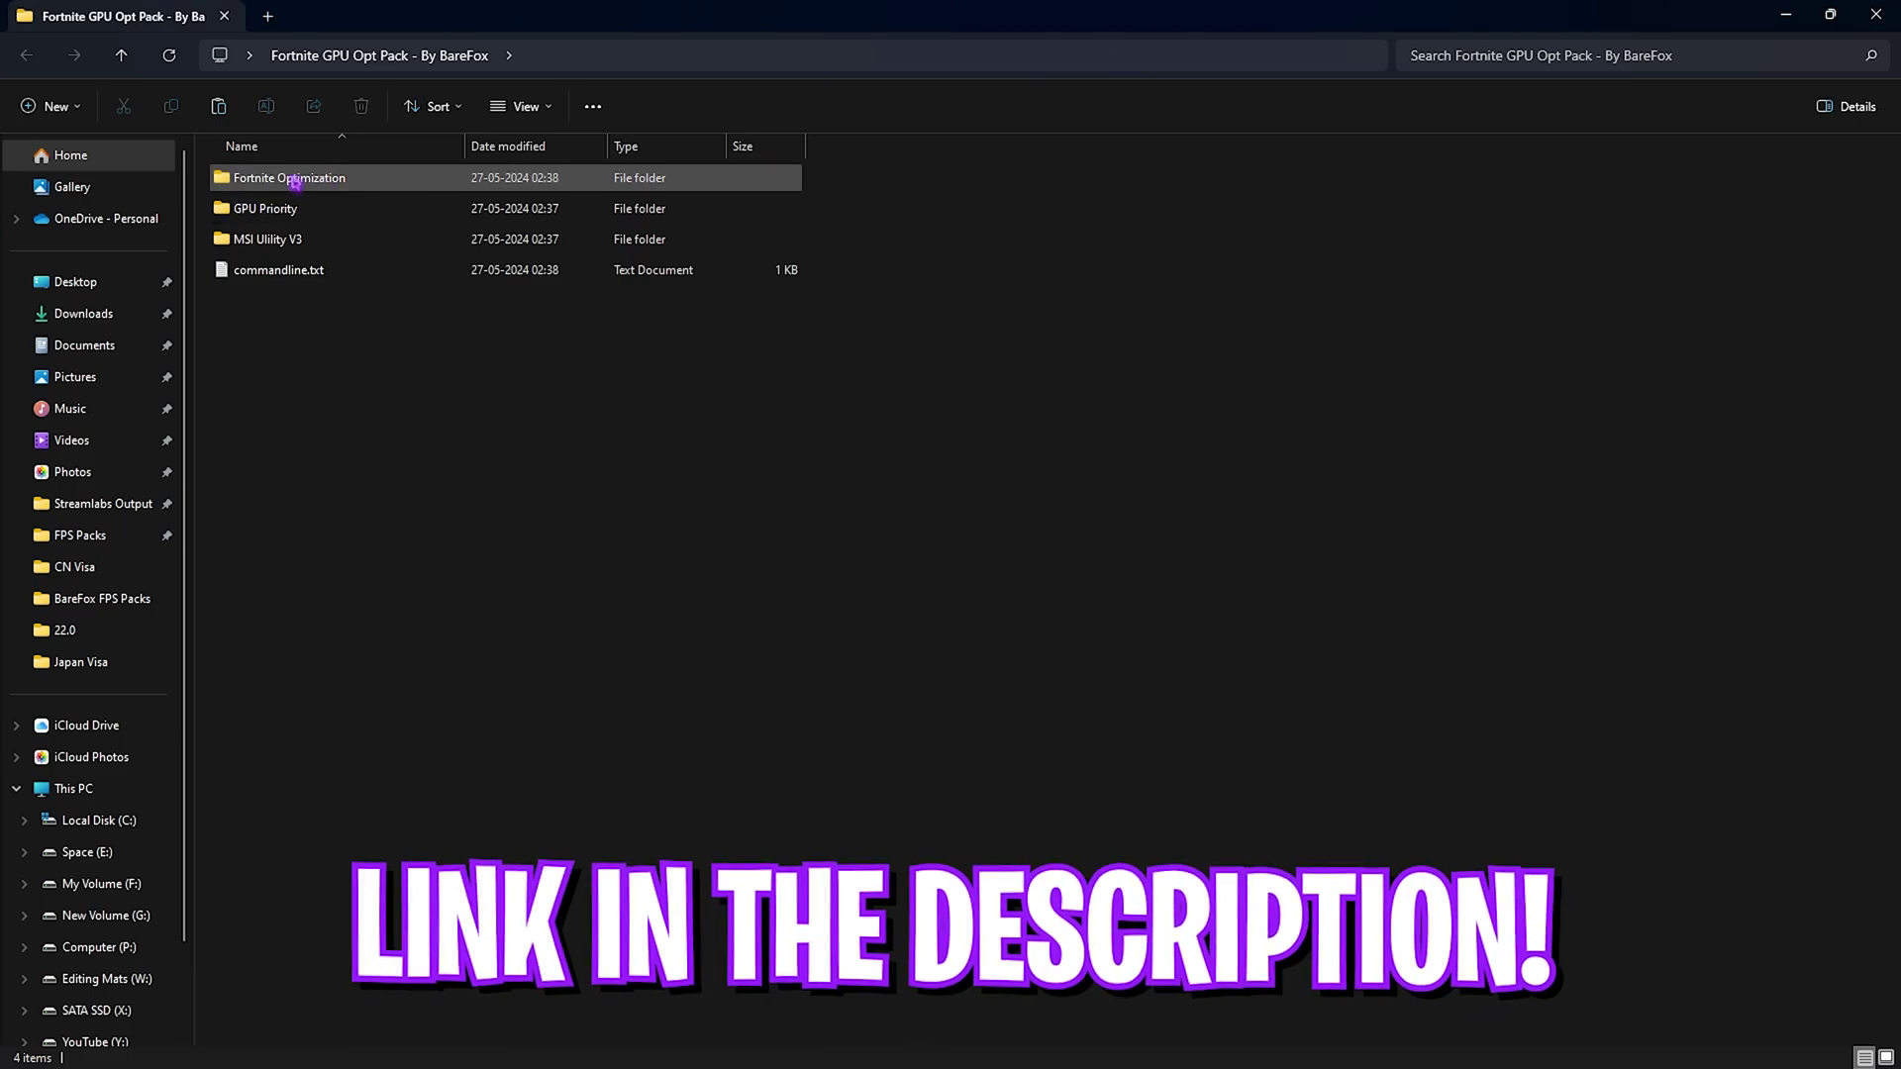
{"action": "double_click", "coordinate": [294, 178]}
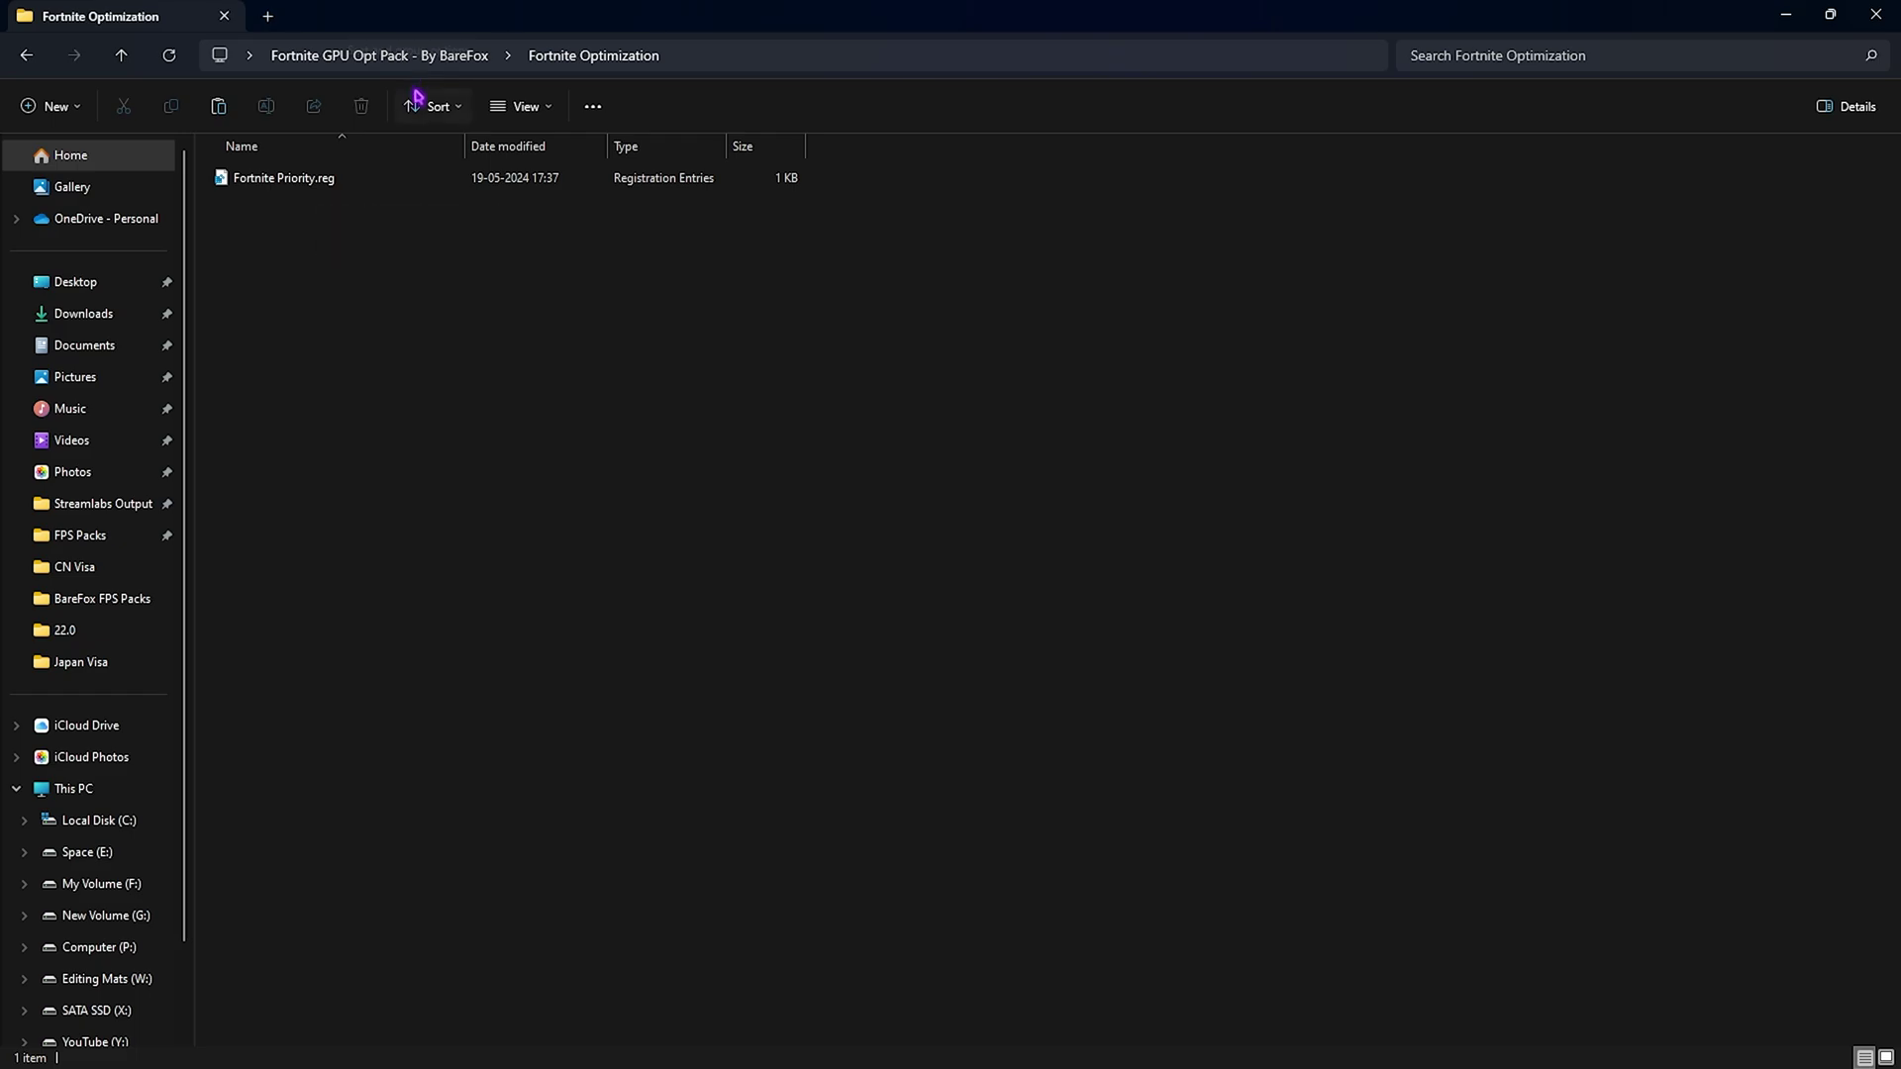
{"action": "key", "text": "alt+Left"}
{"action": "double_click", "coordinate": [284, 206]}
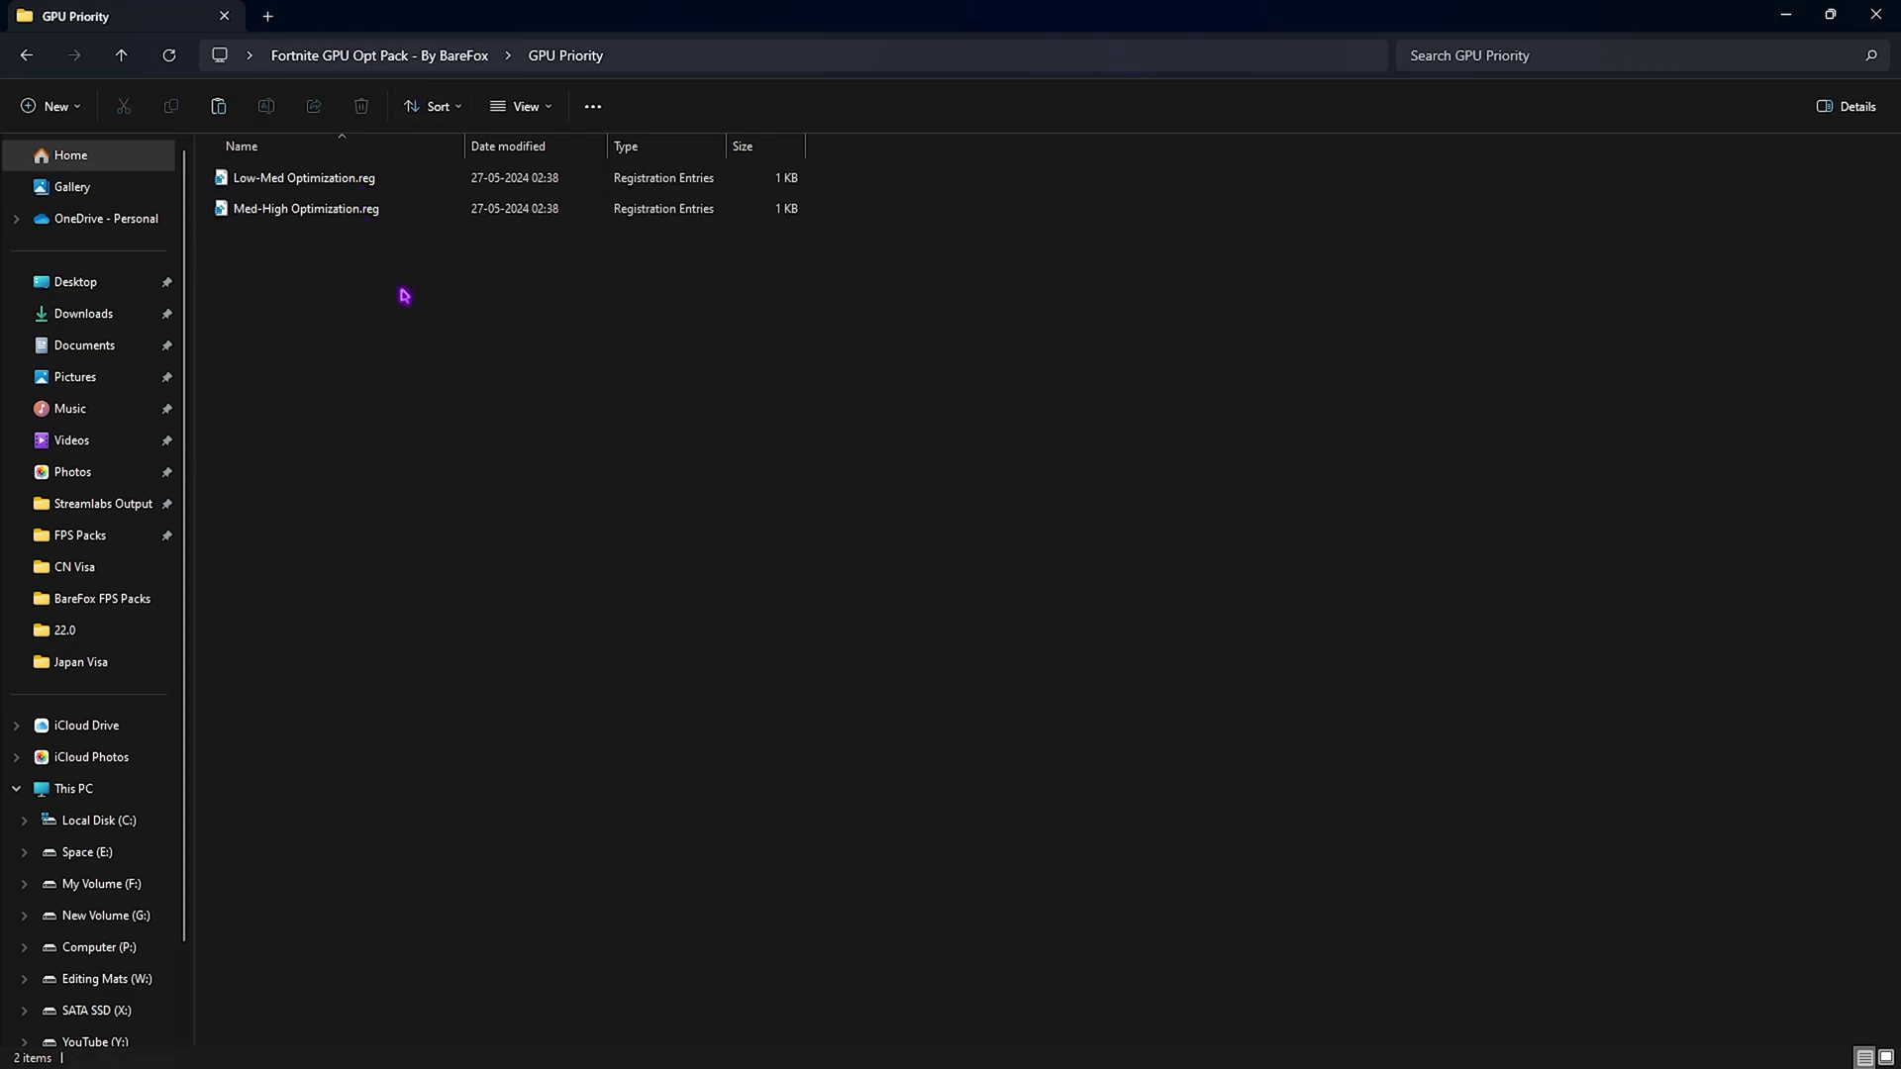
{"action": "left_click_drag", "start_coordinate": [403, 293], "coordinate": [351, 171]}
{"action": "left_click", "coordinate": [376, 343]}
{"action": "left_click", "coordinate": [297, 170]}
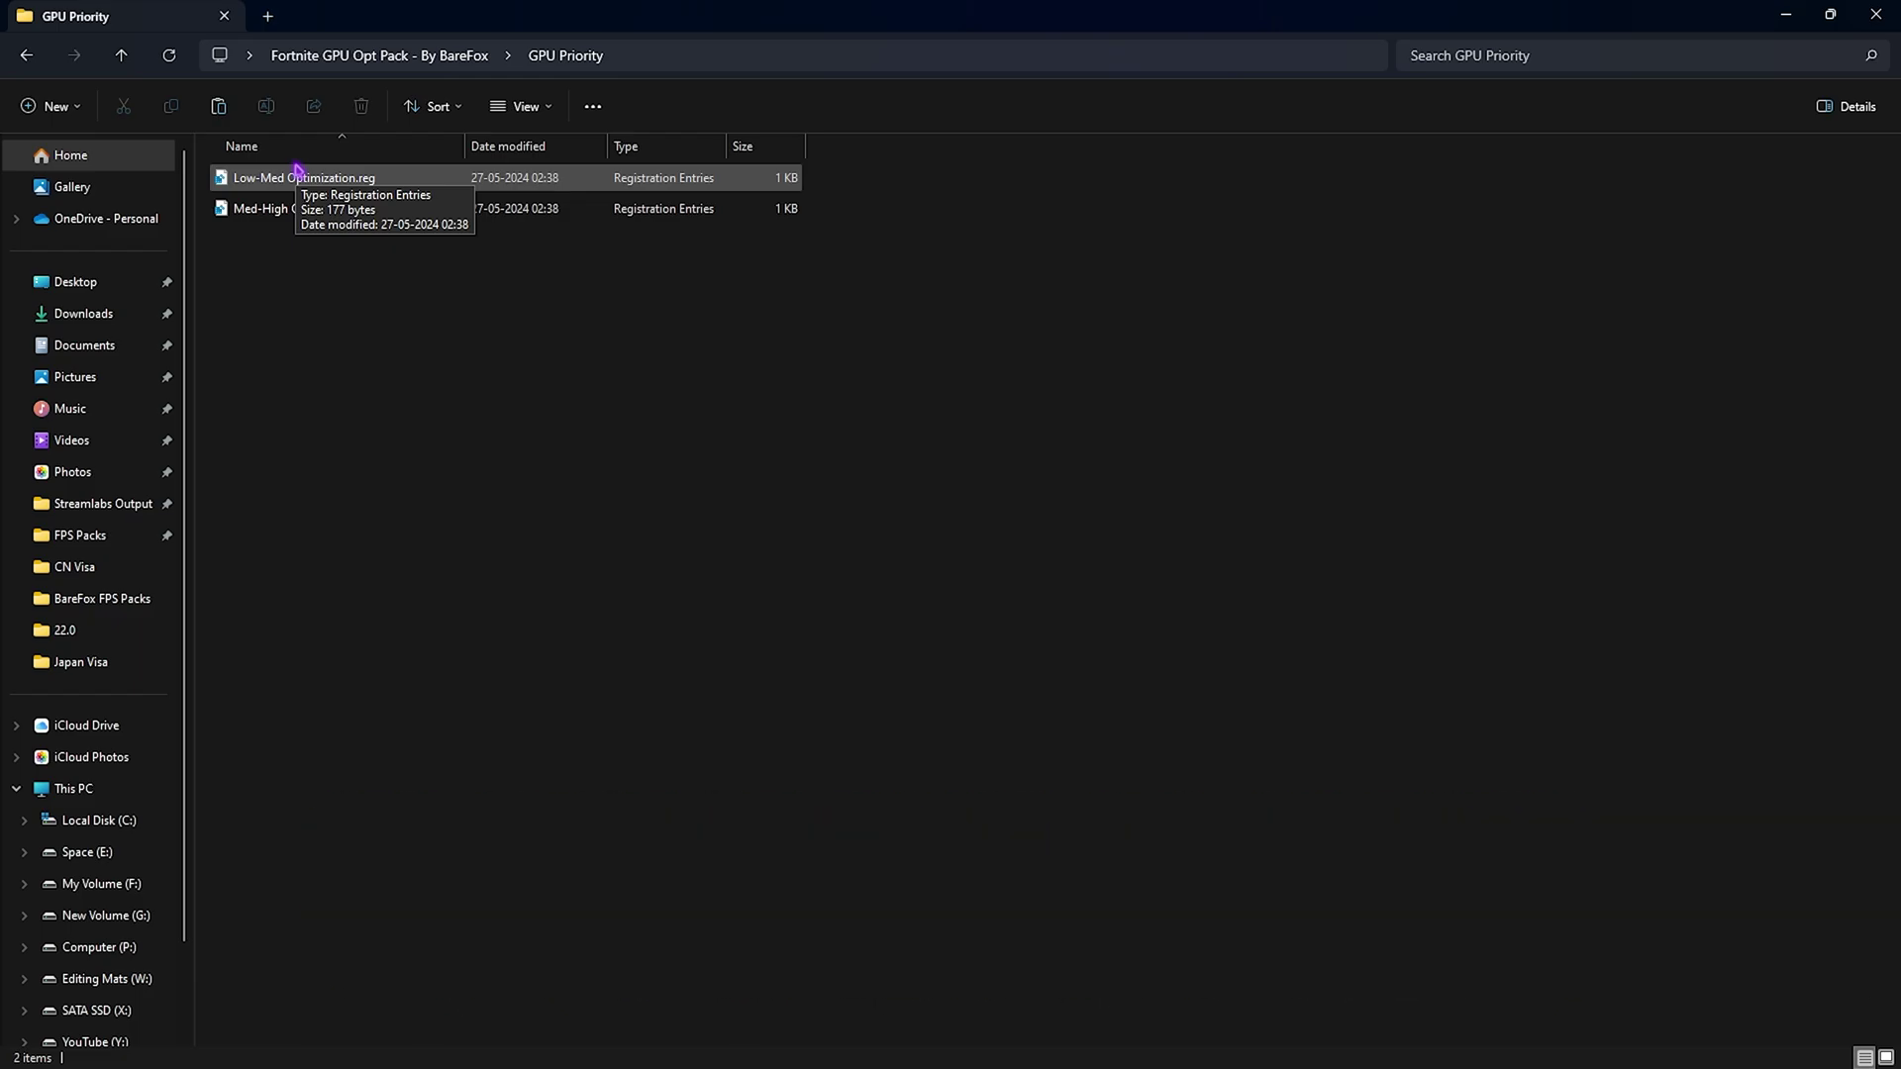
- Run MSI_util_v3.exe from the MSI Ulility V3 folder as administrator
{"action": "left_click", "coordinate": [339, 56]}
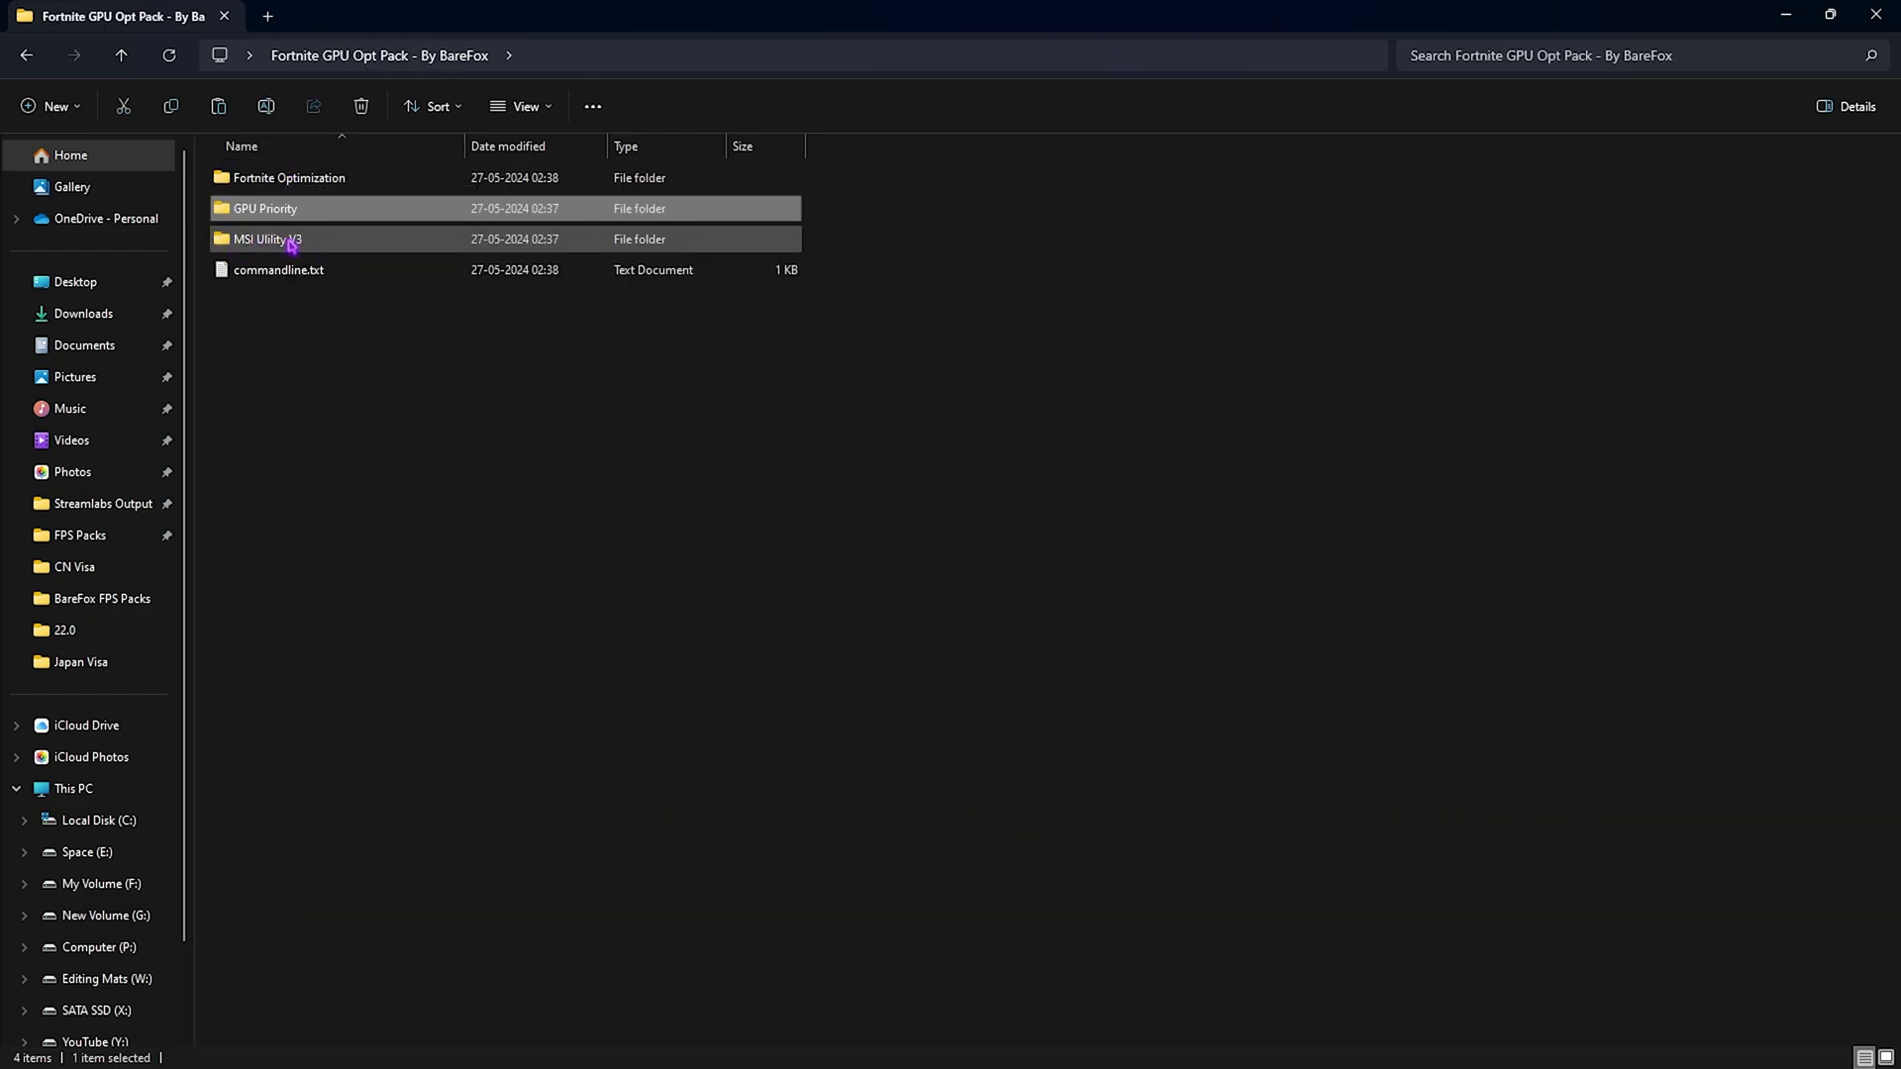
{"action": "double_click", "coordinate": [288, 239]}
{"action": "right_click", "coordinate": [301, 187]}
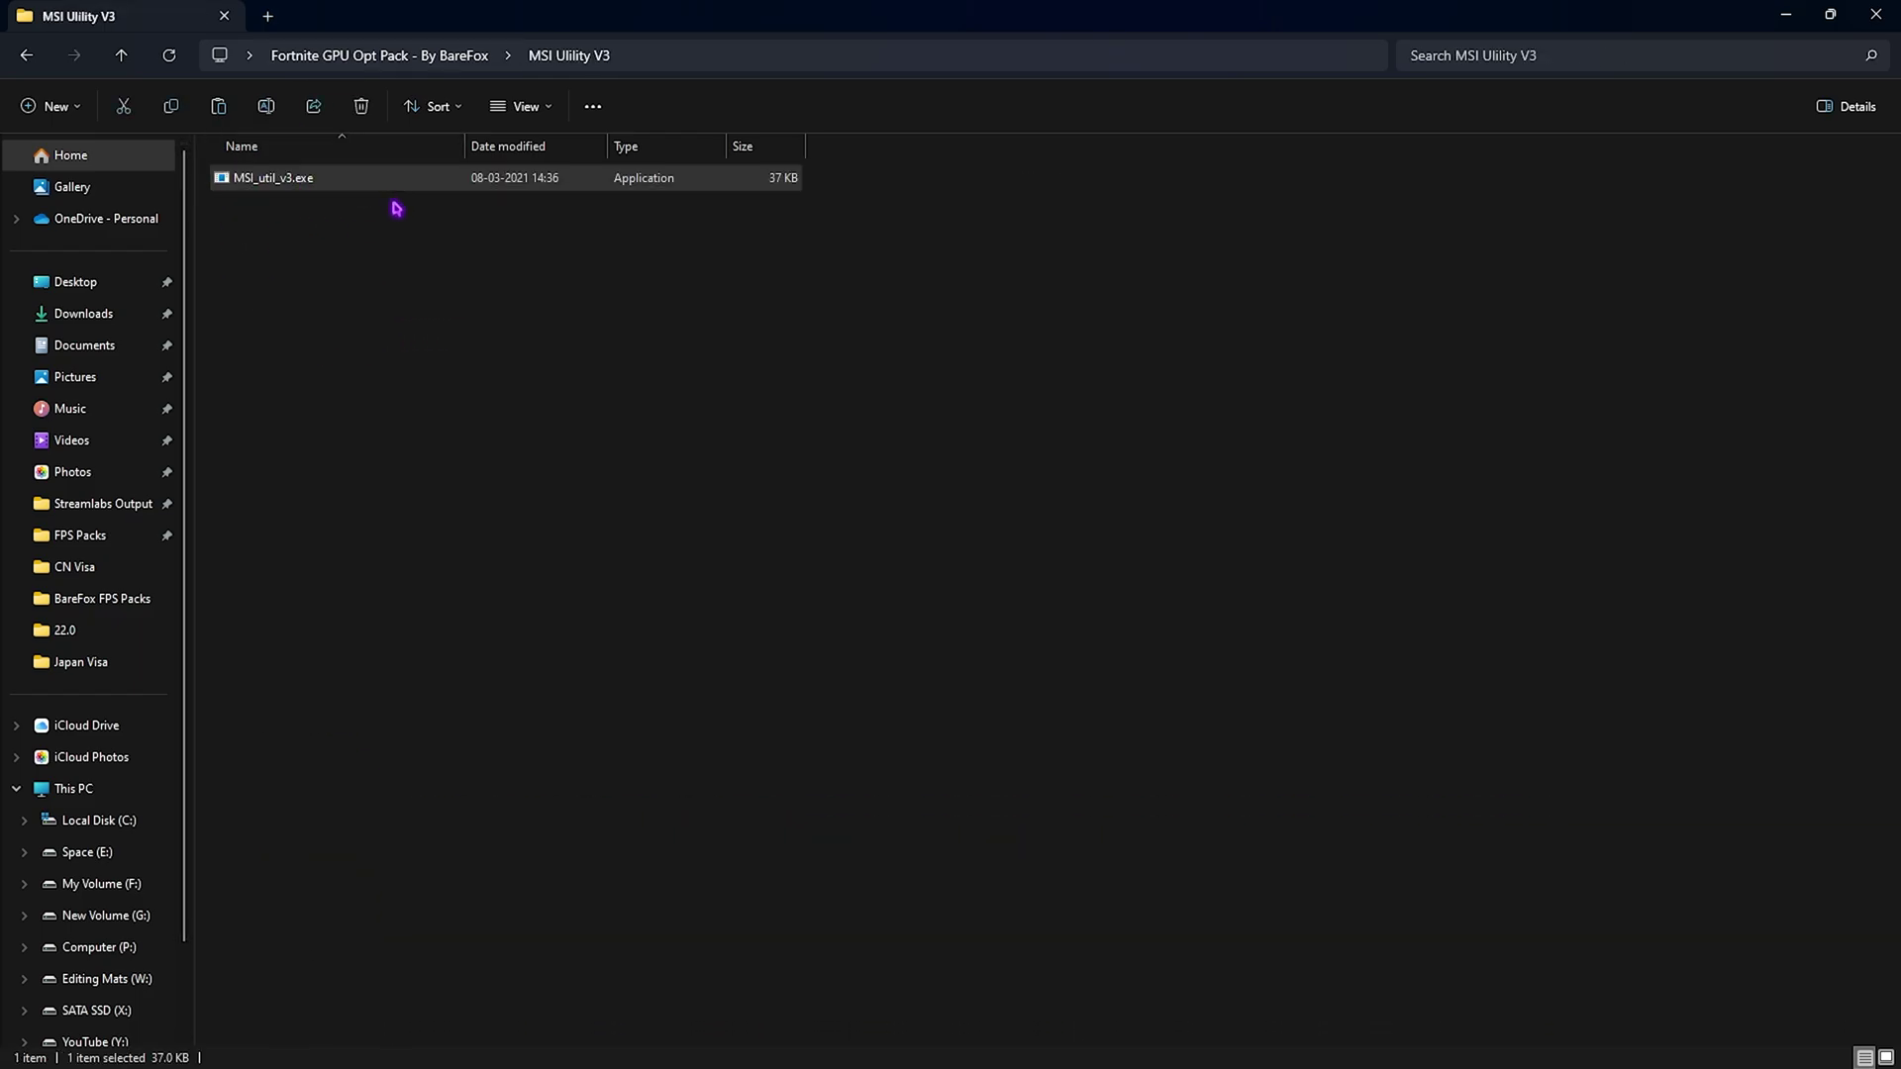
{"action": "left_click", "coordinate": [395, 314]}
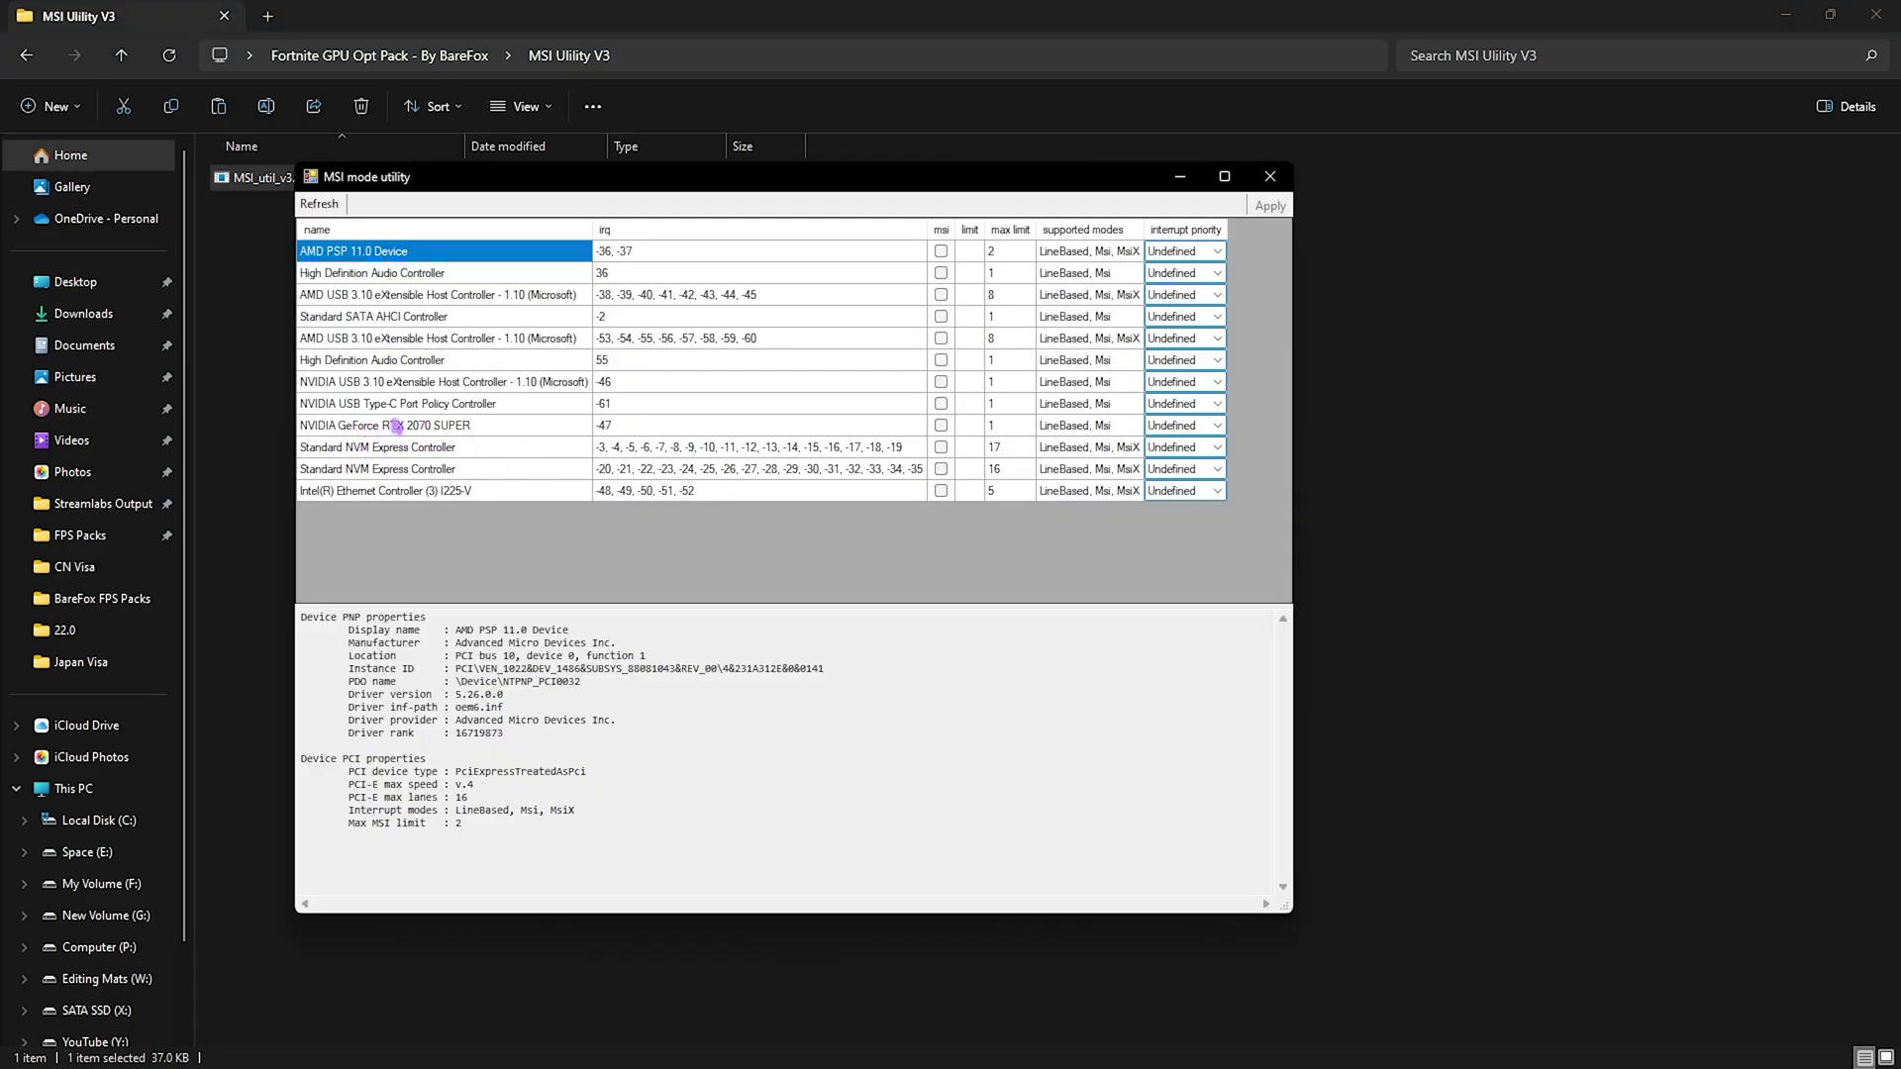
- Enable MSI mode with High interrupt priority for the NVIDIA GeForce RTX 2070 SUPER
{"action": "left_click", "coordinate": [440, 428]}
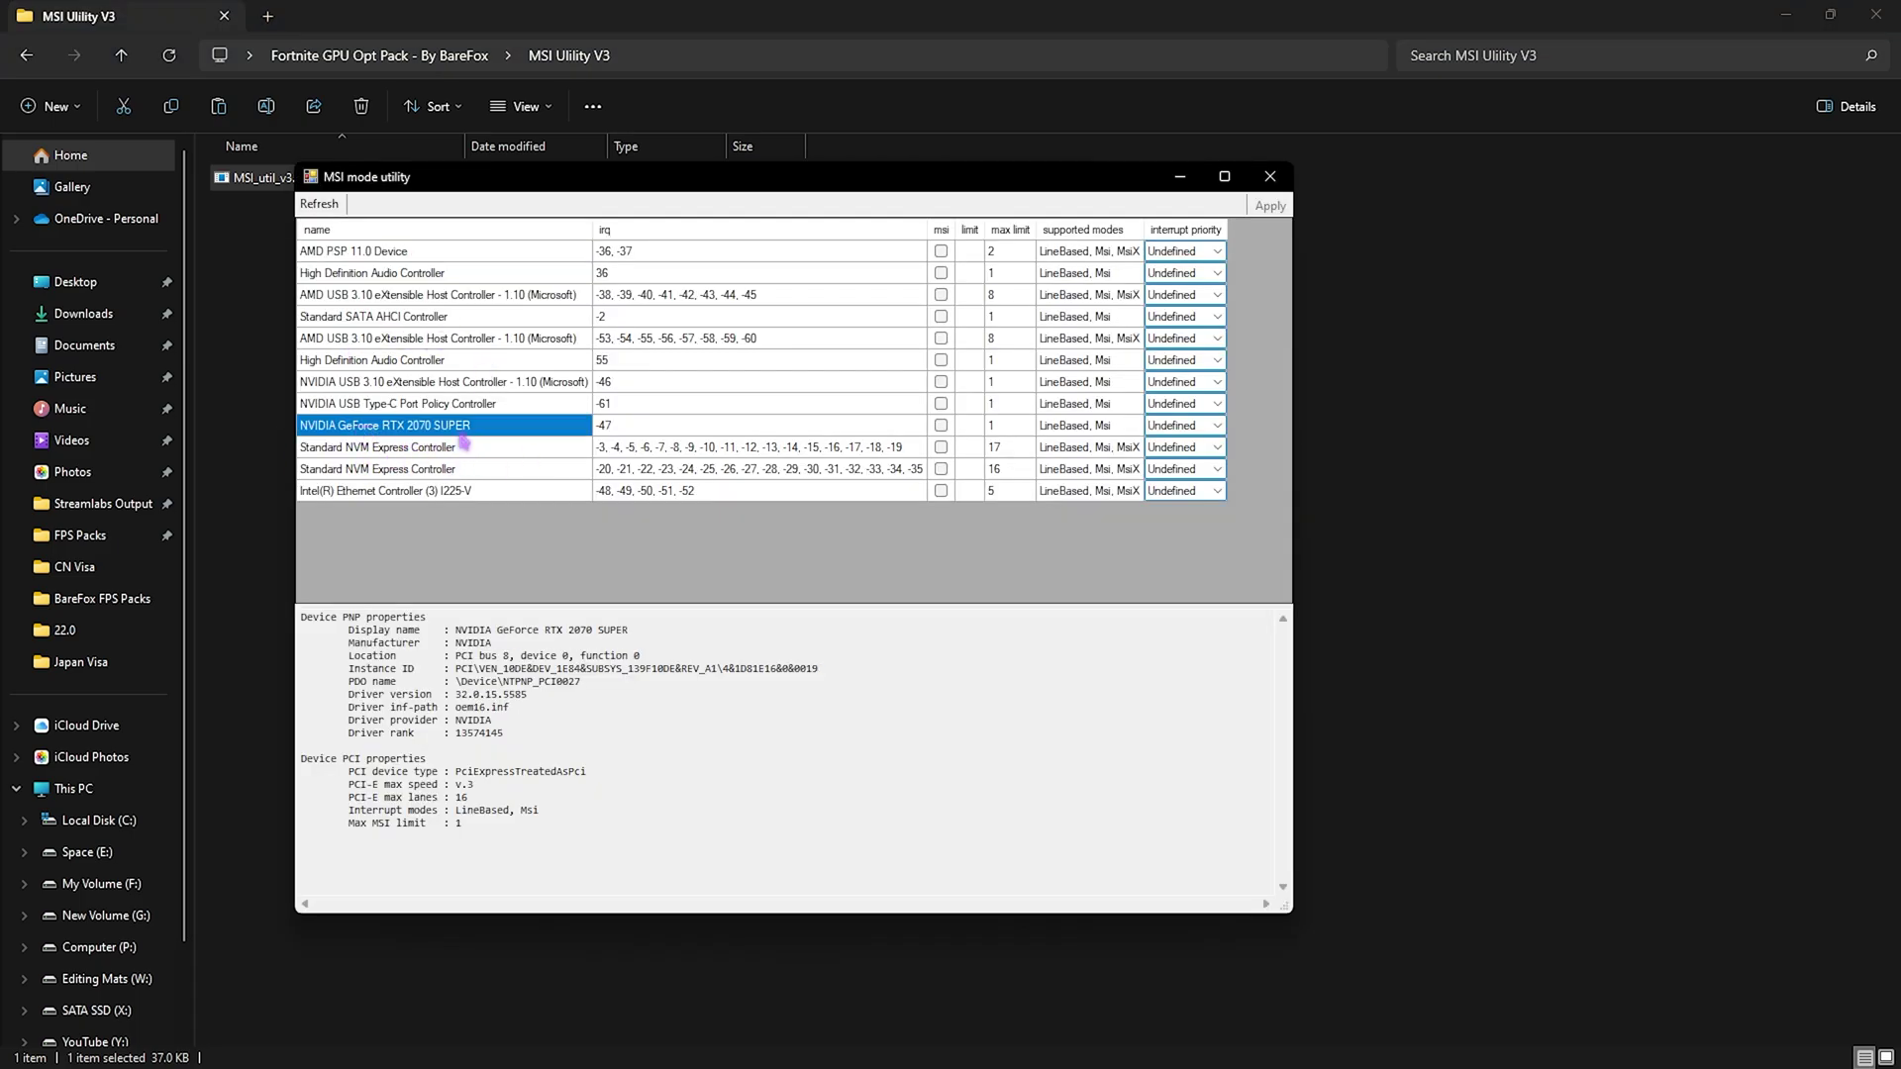
{"action": "left_click", "coordinate": [942, 426]}
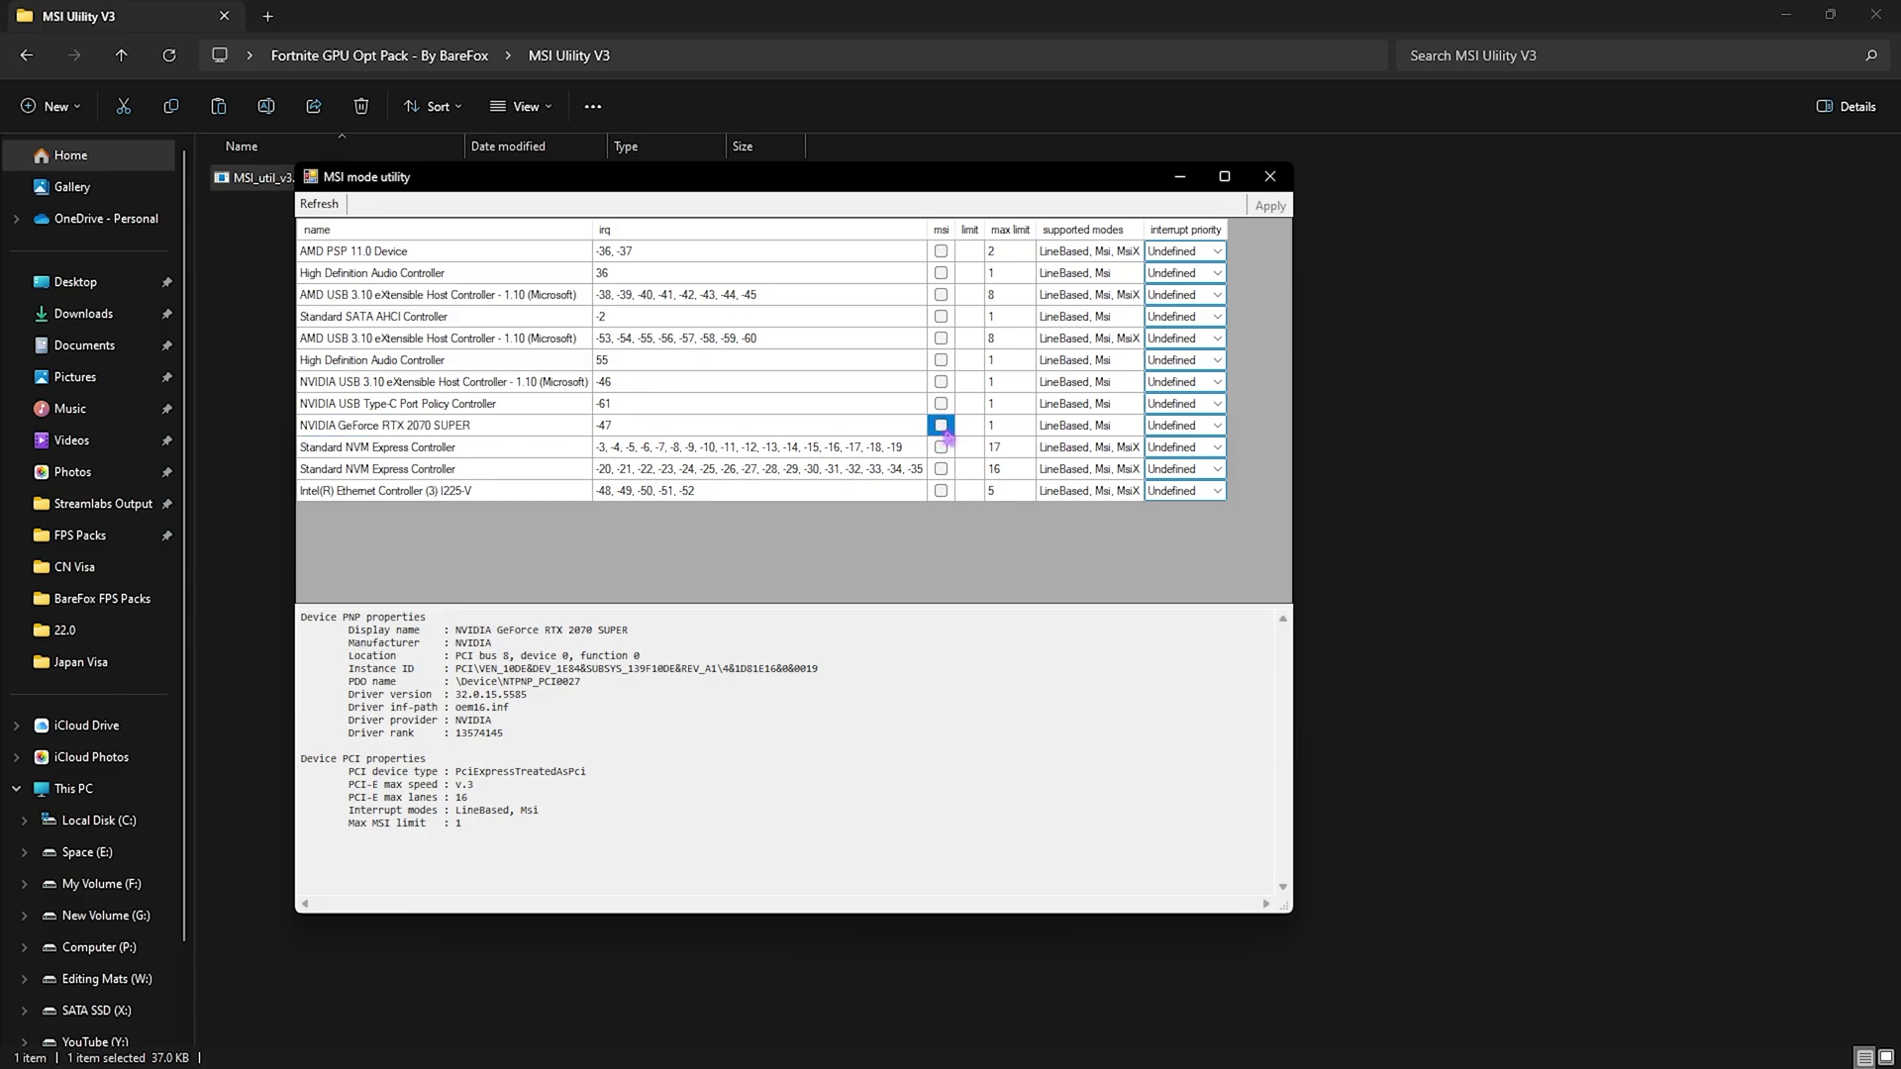
{"action": "left_click", "coordinate": [1218, 426]}
{"action": "left_click", "coordinate": [1203, 483]}
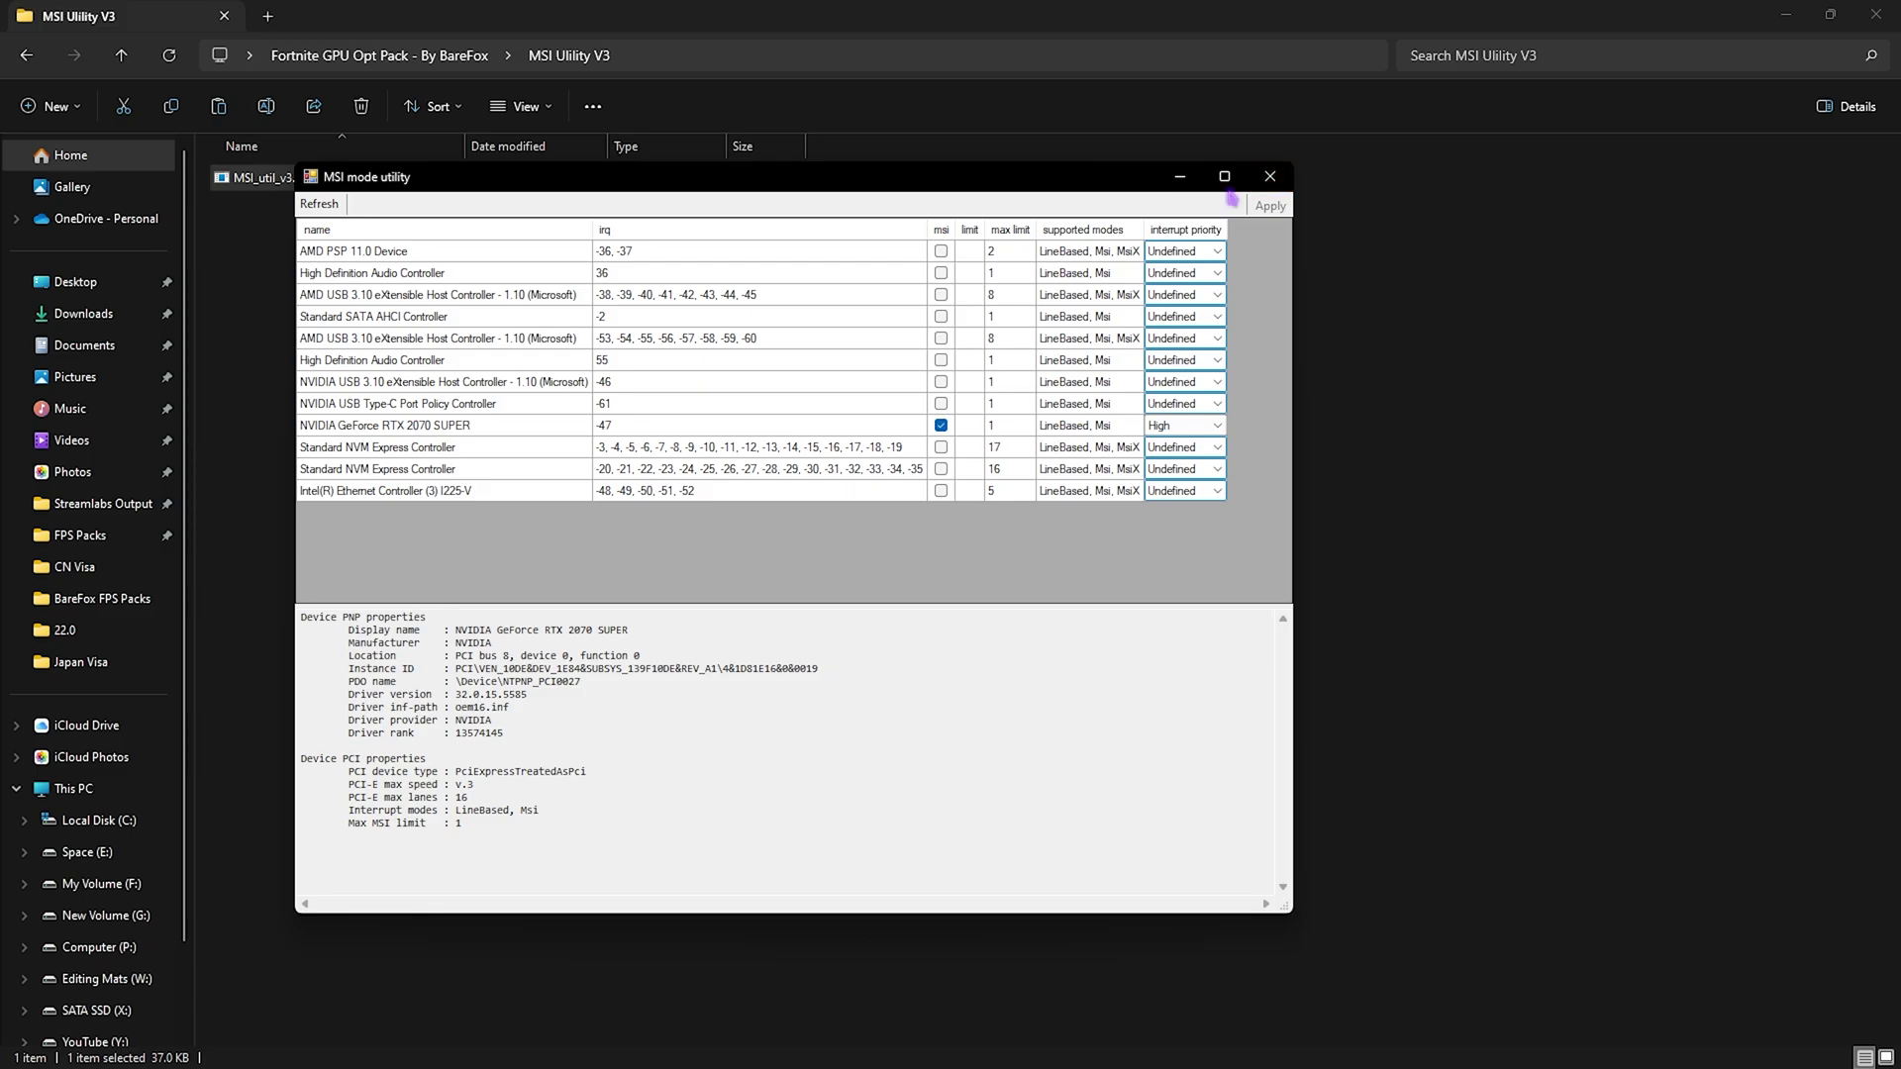
{"action": "left_click", "coordinate": [1271, 177]}
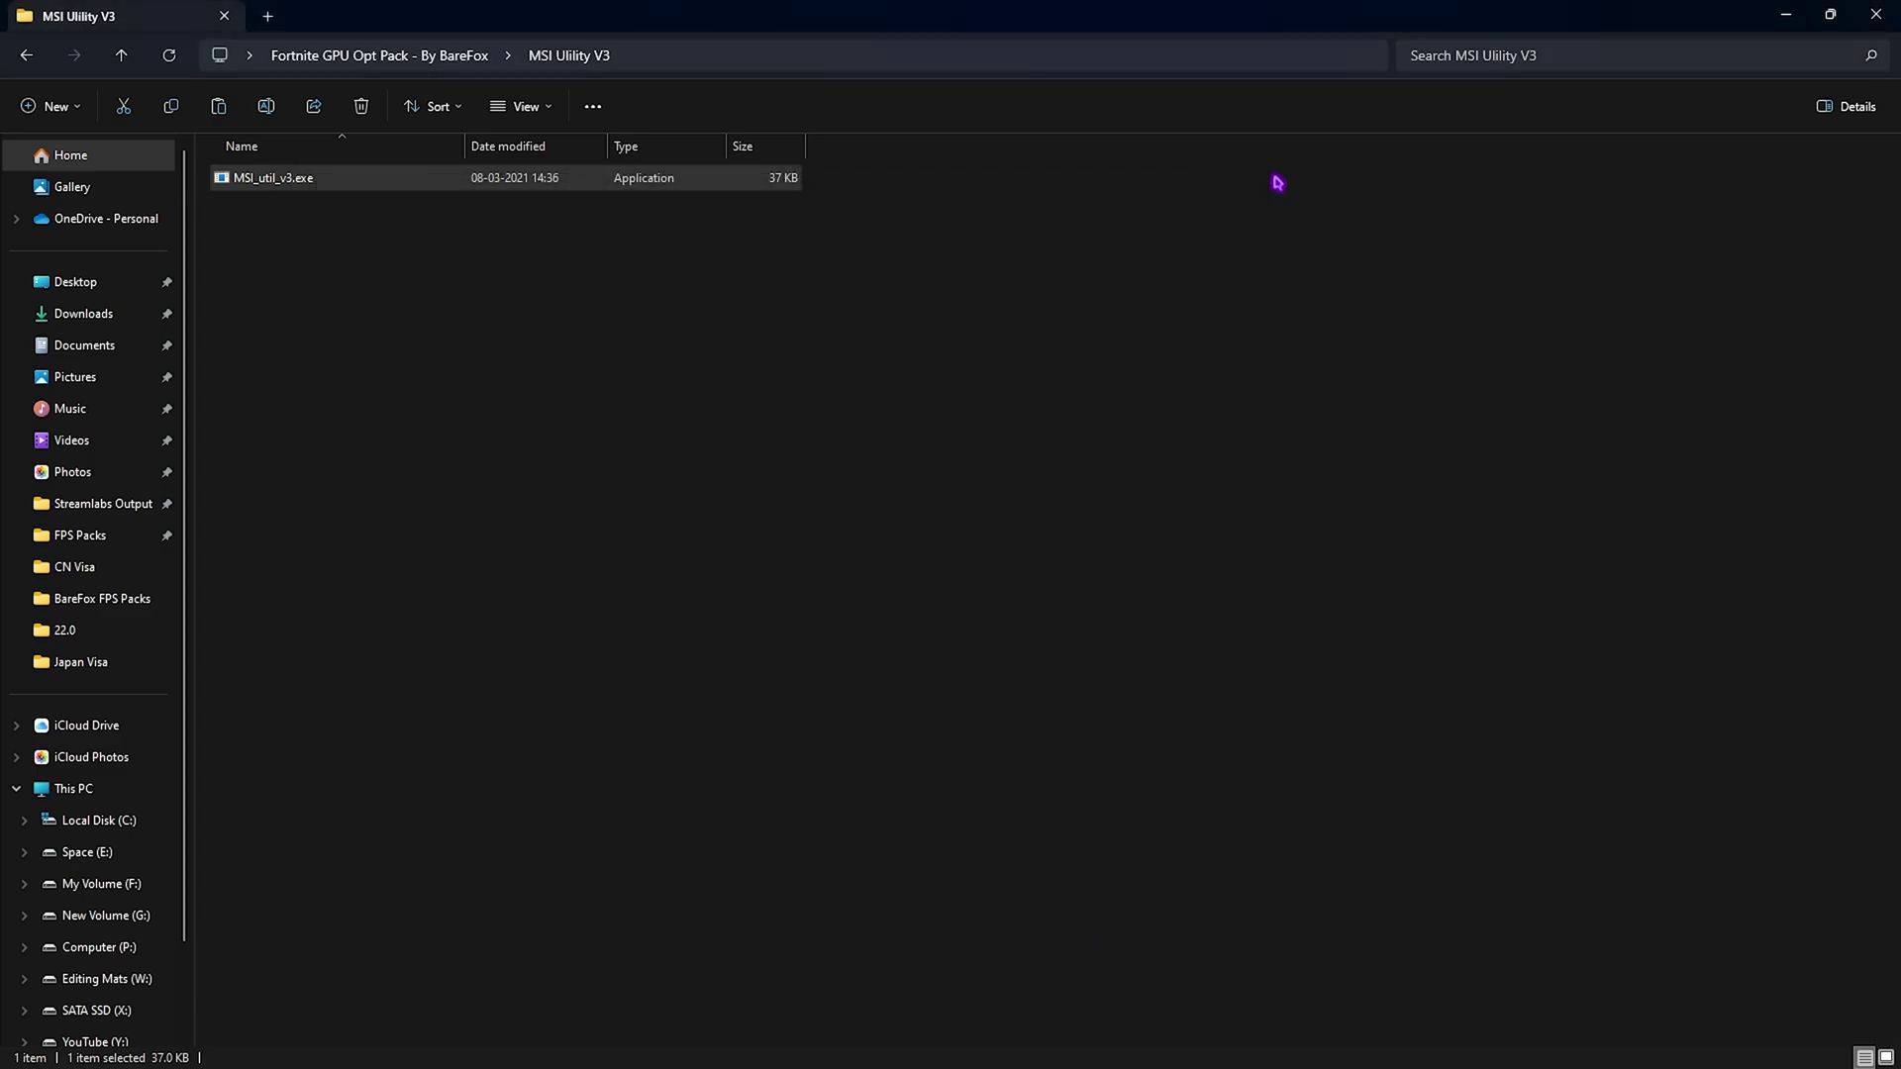
- Open commandline.txt from the Fortnite GPU Opt Pack and select its launch options line
{"action": "left_click", "coordinate": [445, 54]}
{"action": "left_click", "coordinate": [436, 525]}
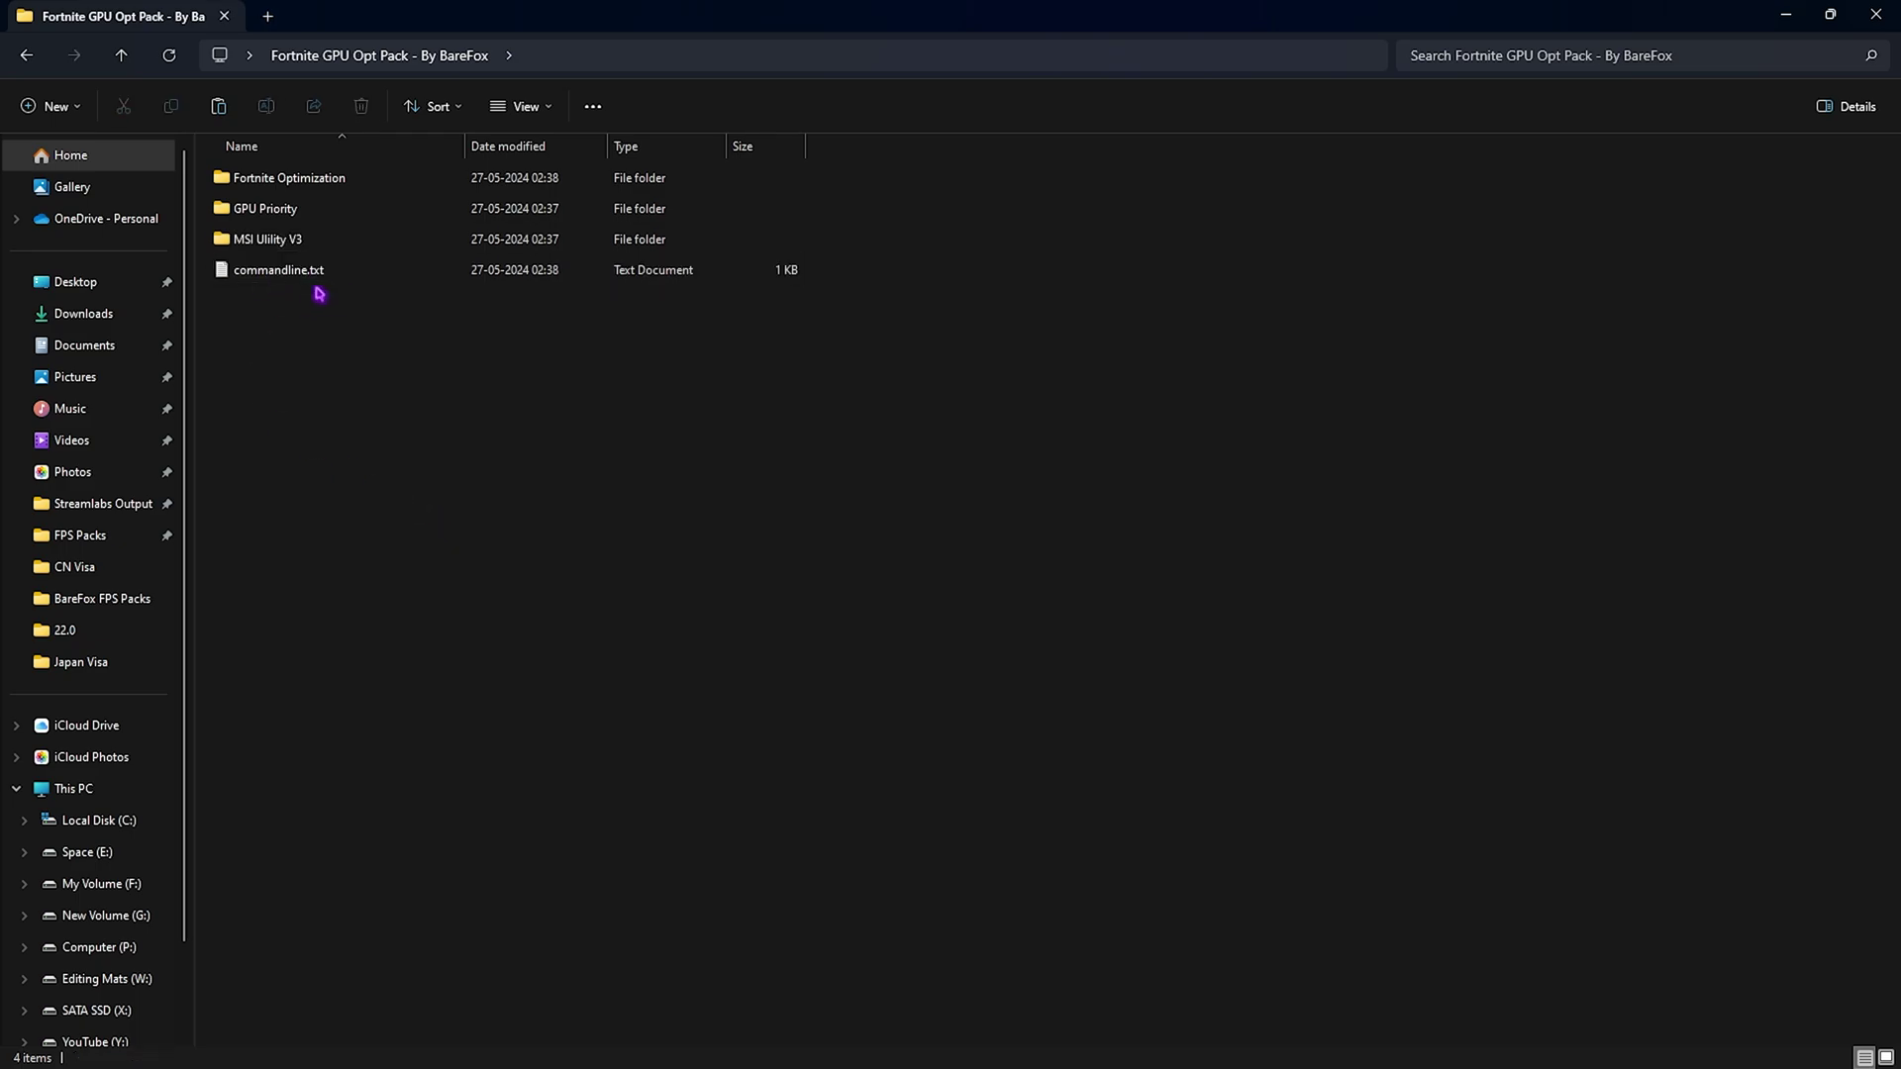
{"action": "double_click", "coordinate": [327, 273]}
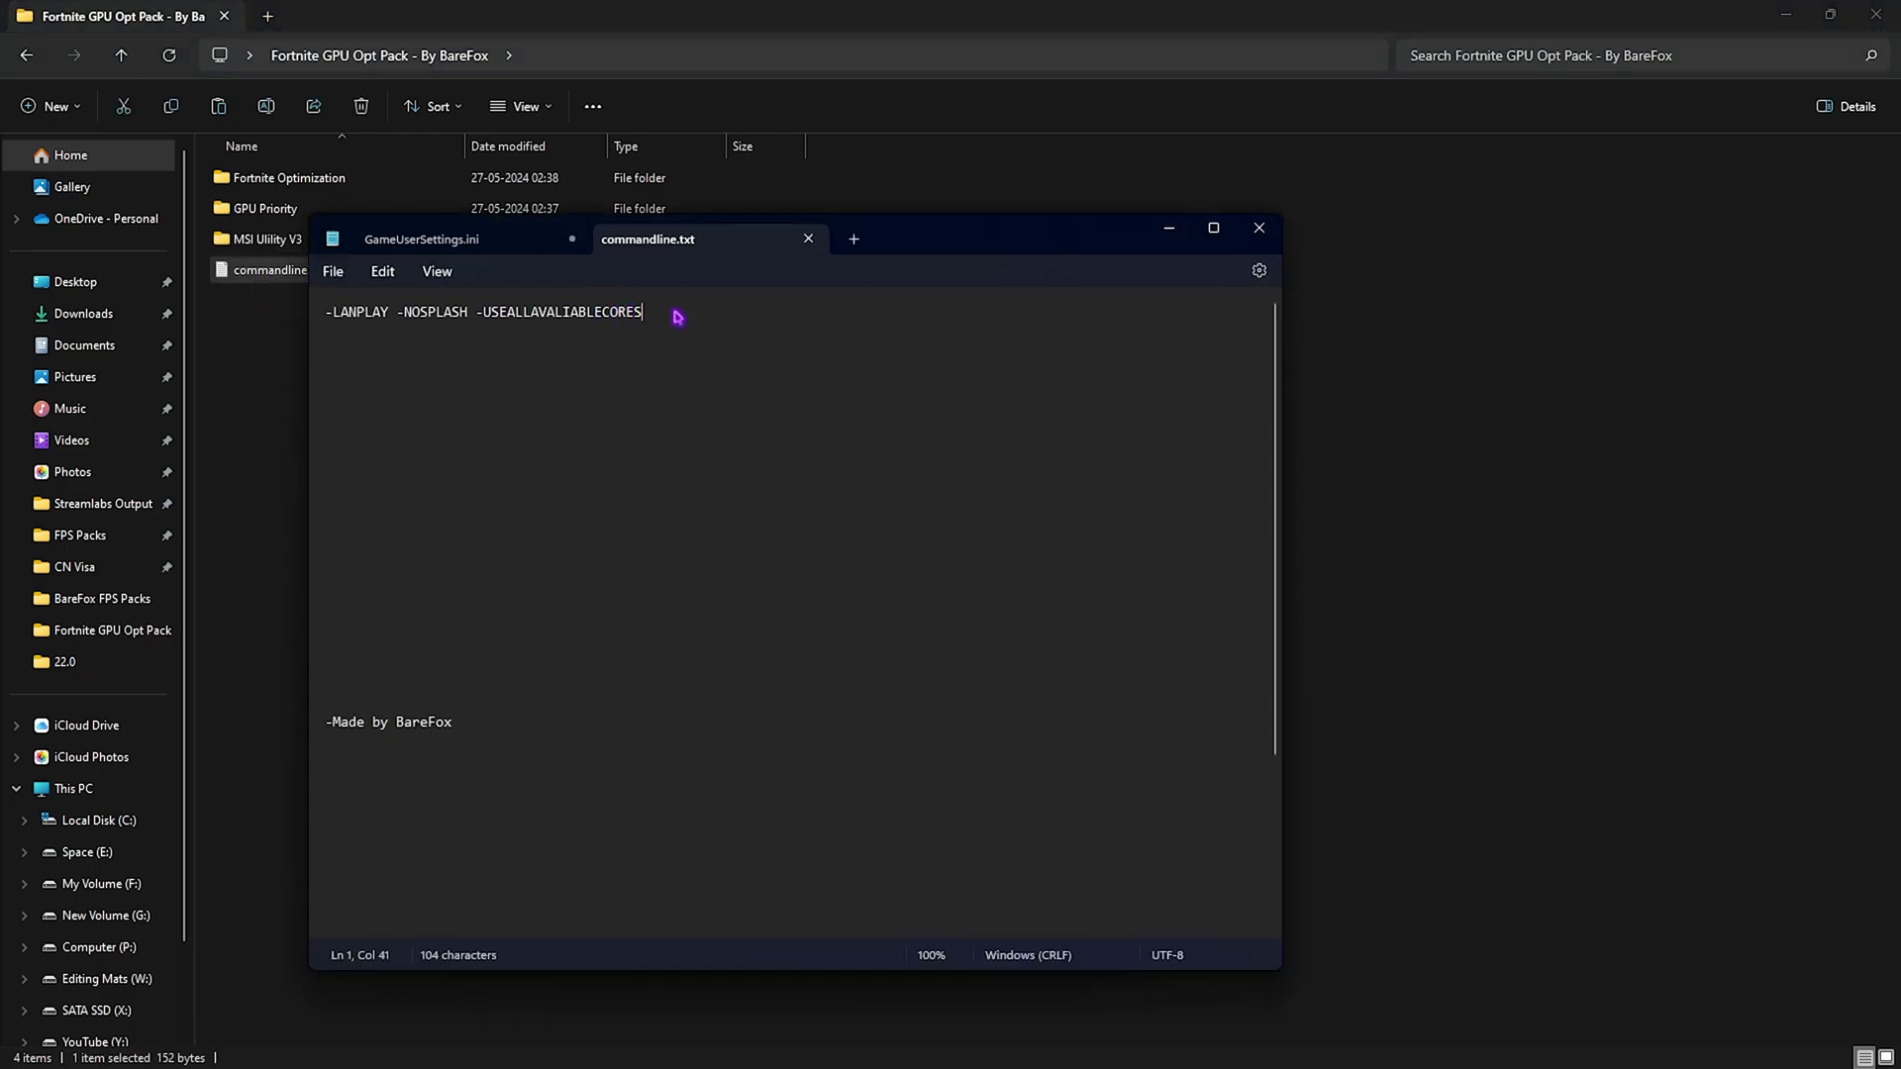
{"action": "left_click_drag", "start_coordinate": [677, 317], "coordinate": [313, 312]}
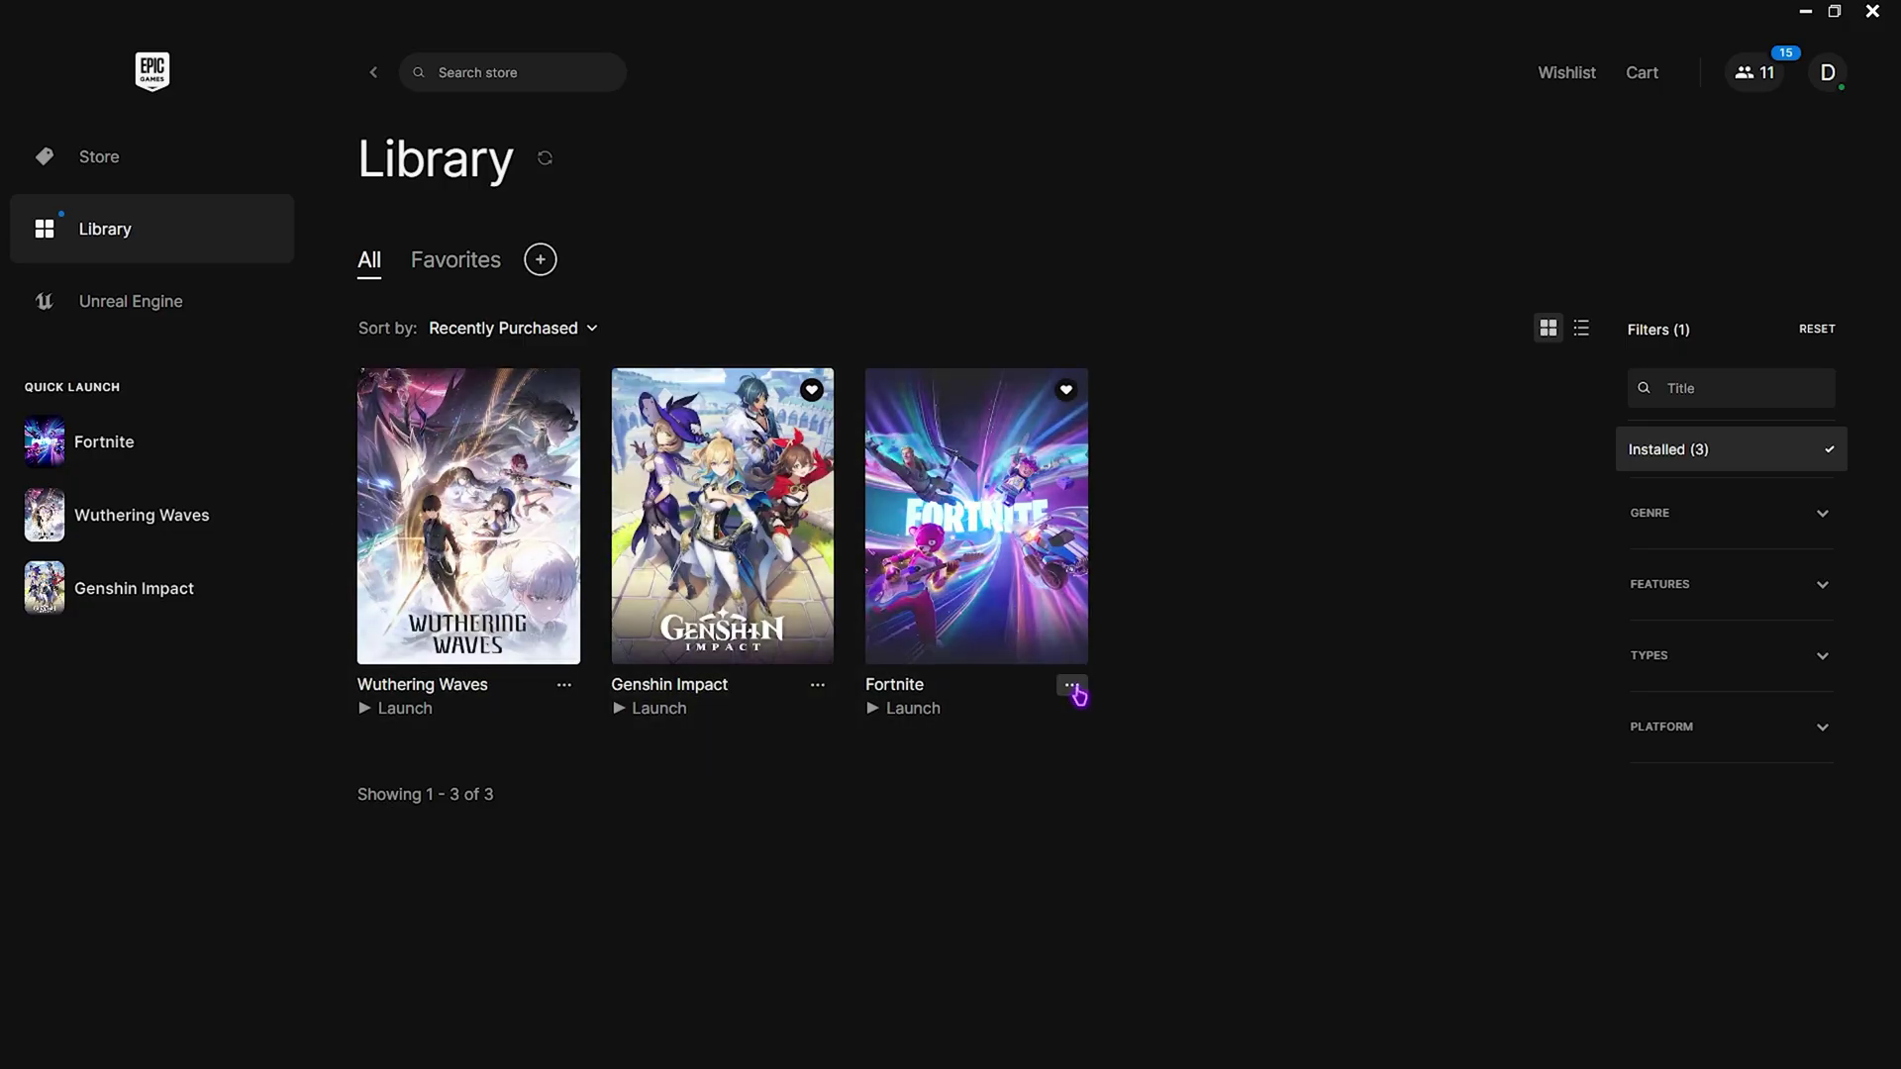
- Set Fortnite's launch options to -LANPLAY -NOSPLASH -USEALLAVALIABLECORES in its Manage settings
{"action": "left_click", "coordinate": [1071, 685]}
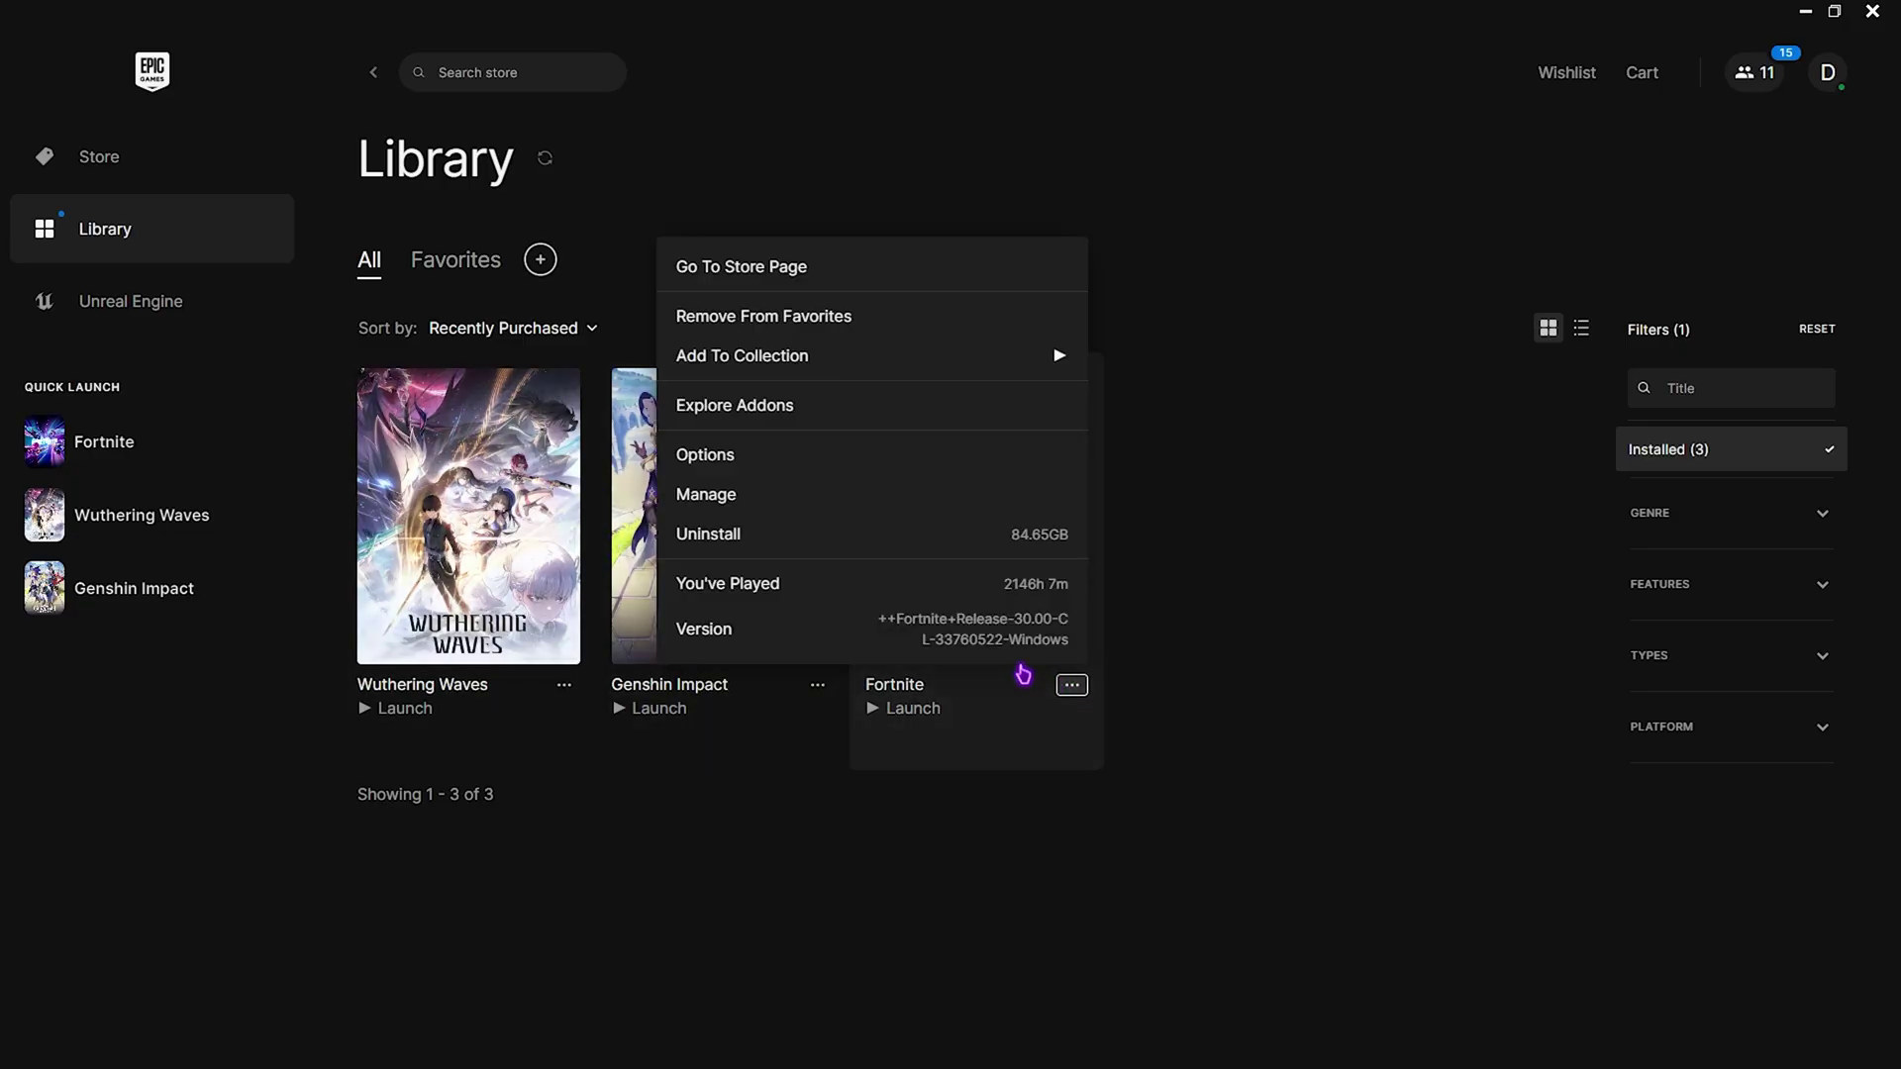
{"action": "left_click", "coordinate": [737, 494]}
{"action": "key", "text": "ctrl+a"}
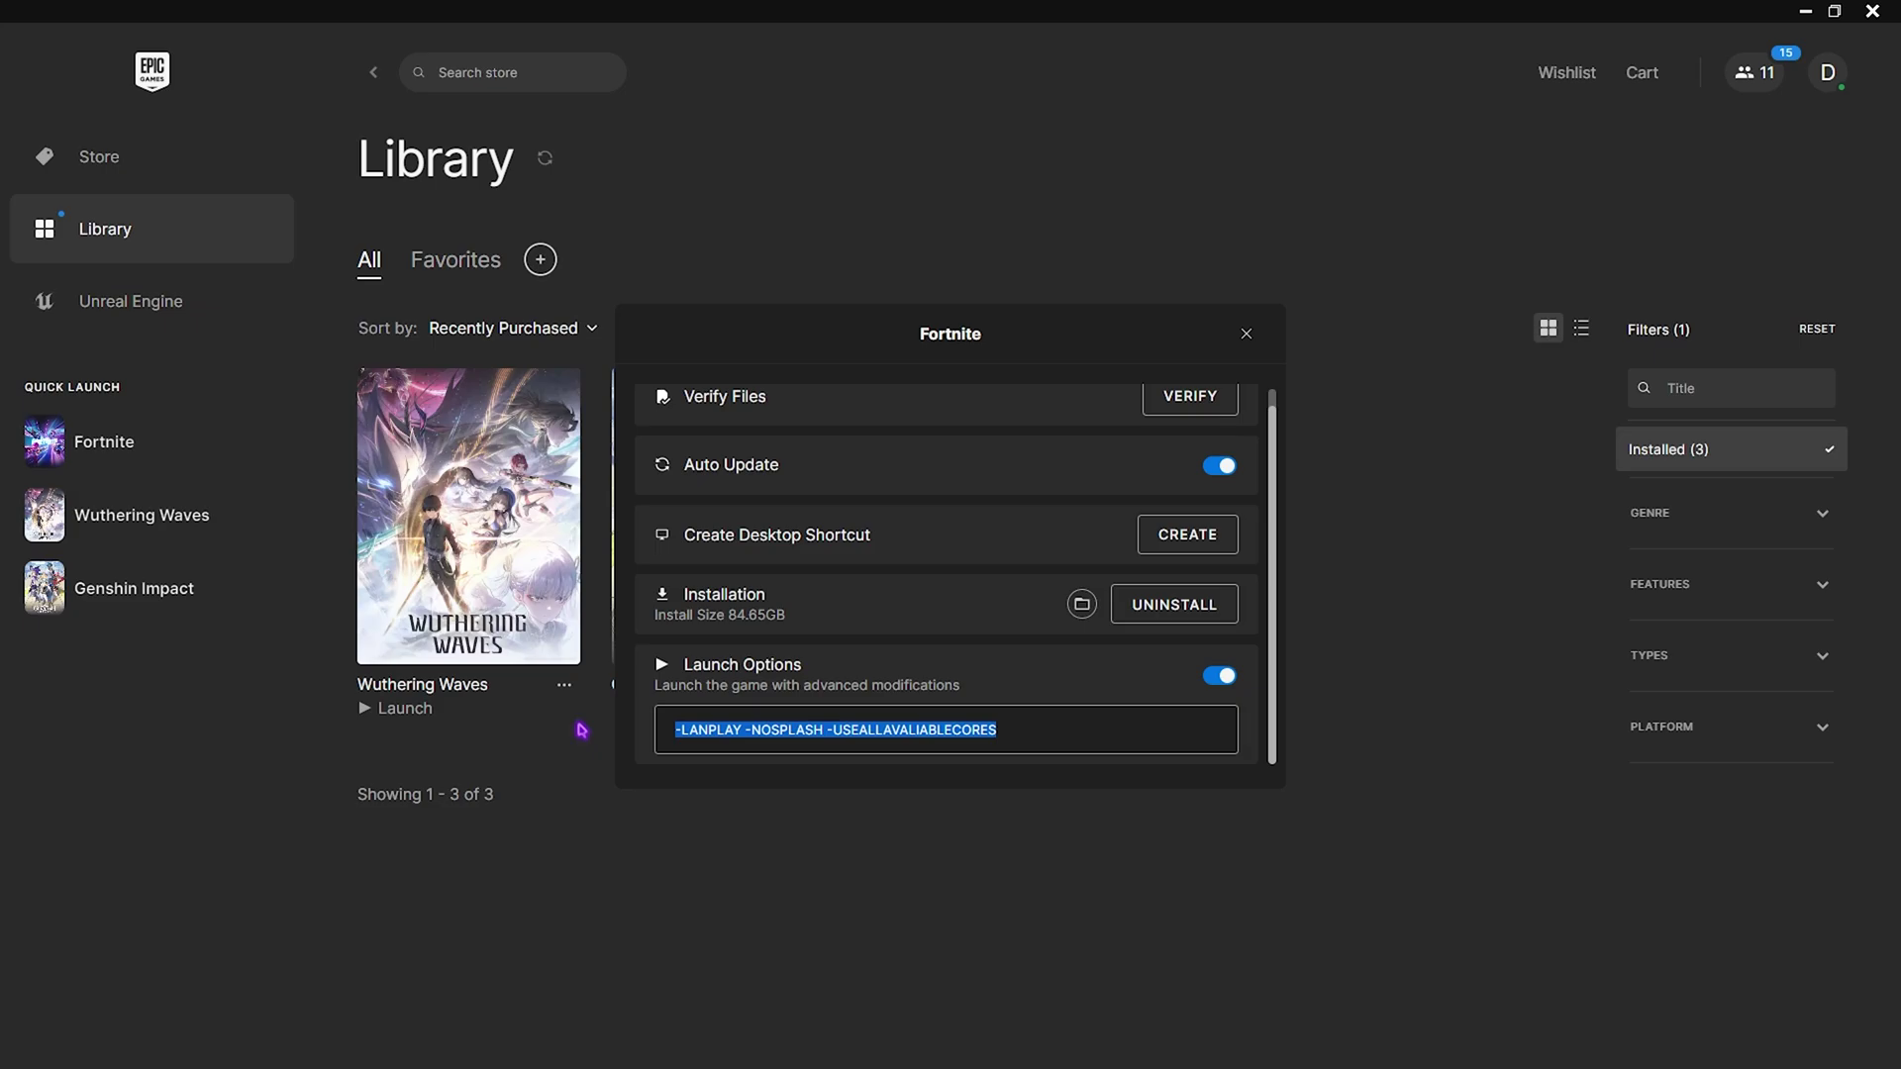
{"action": "key", "text": "Right"}
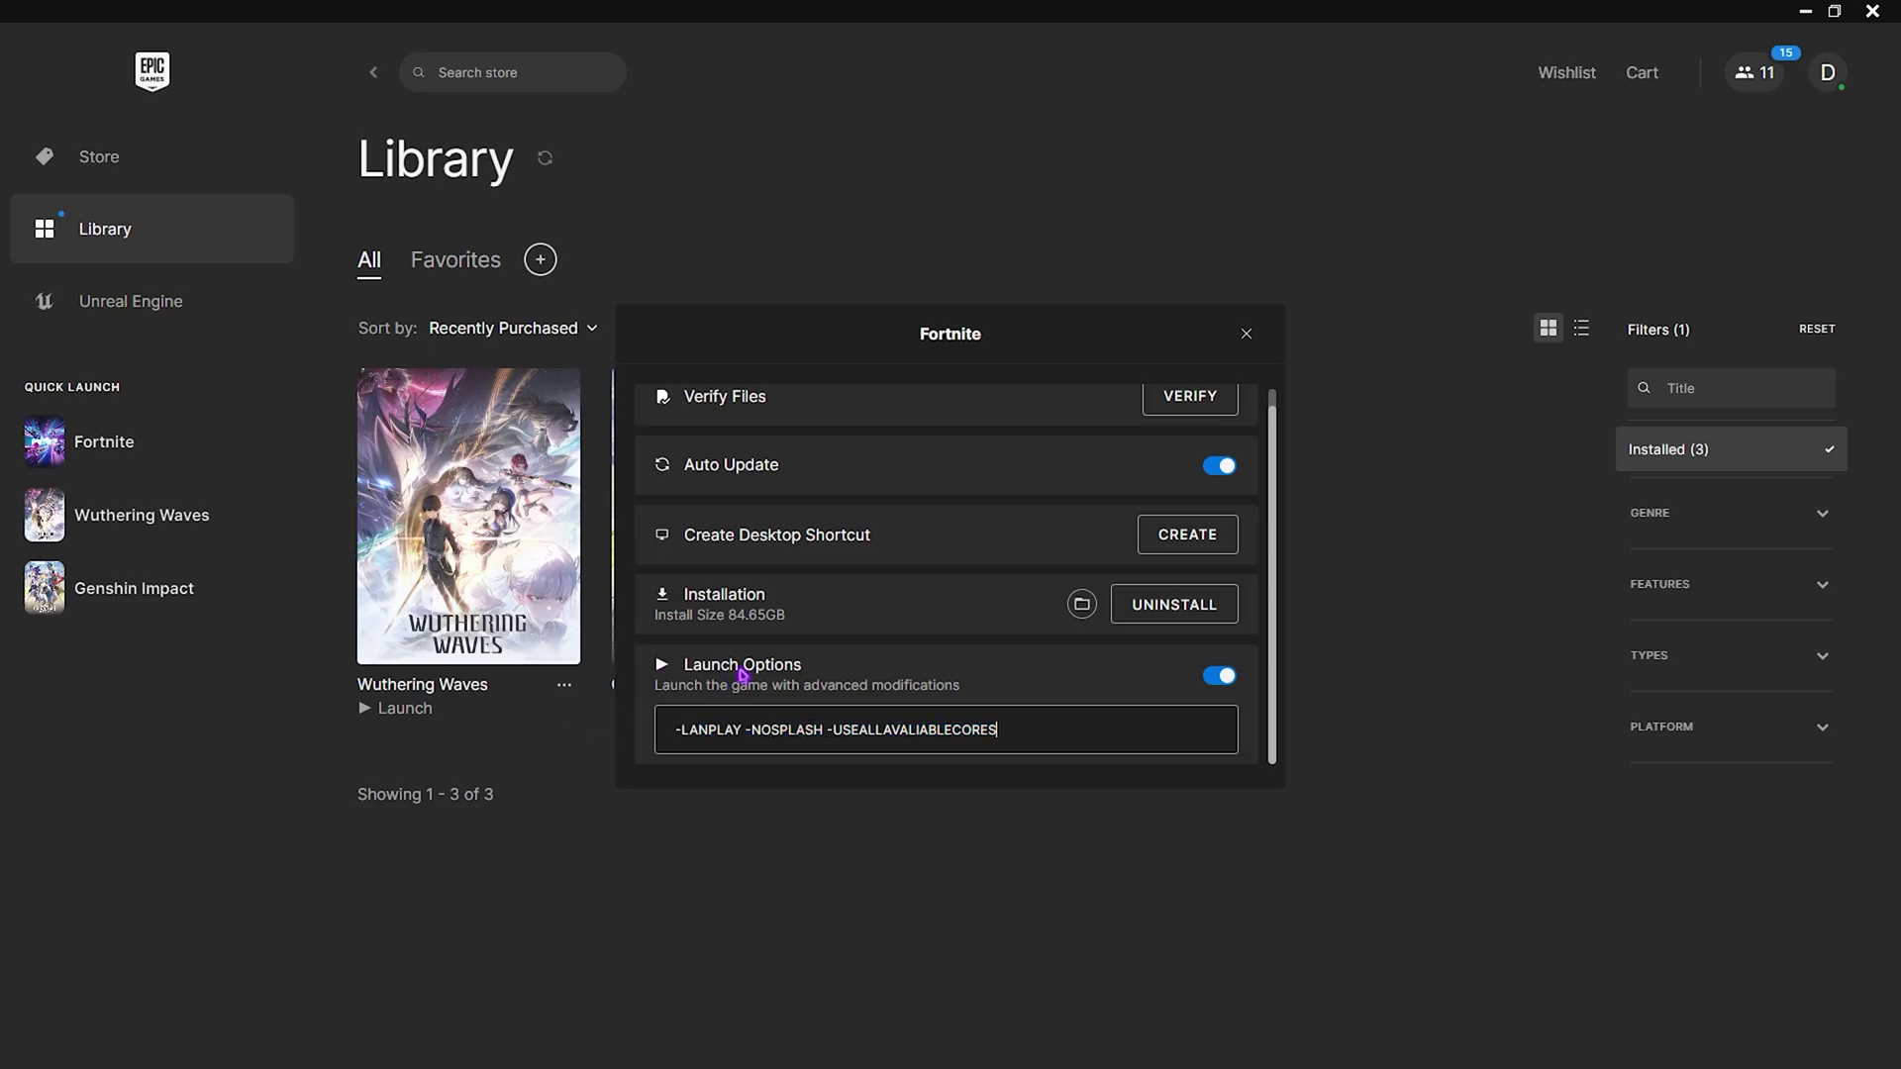
{"action": "left_click", "coordinate": [1244, 342]}
- Apply Fortnite's installation options so the launcher queues and starts its update
{"action": "left_click", "coordinate": [1071, 688]}
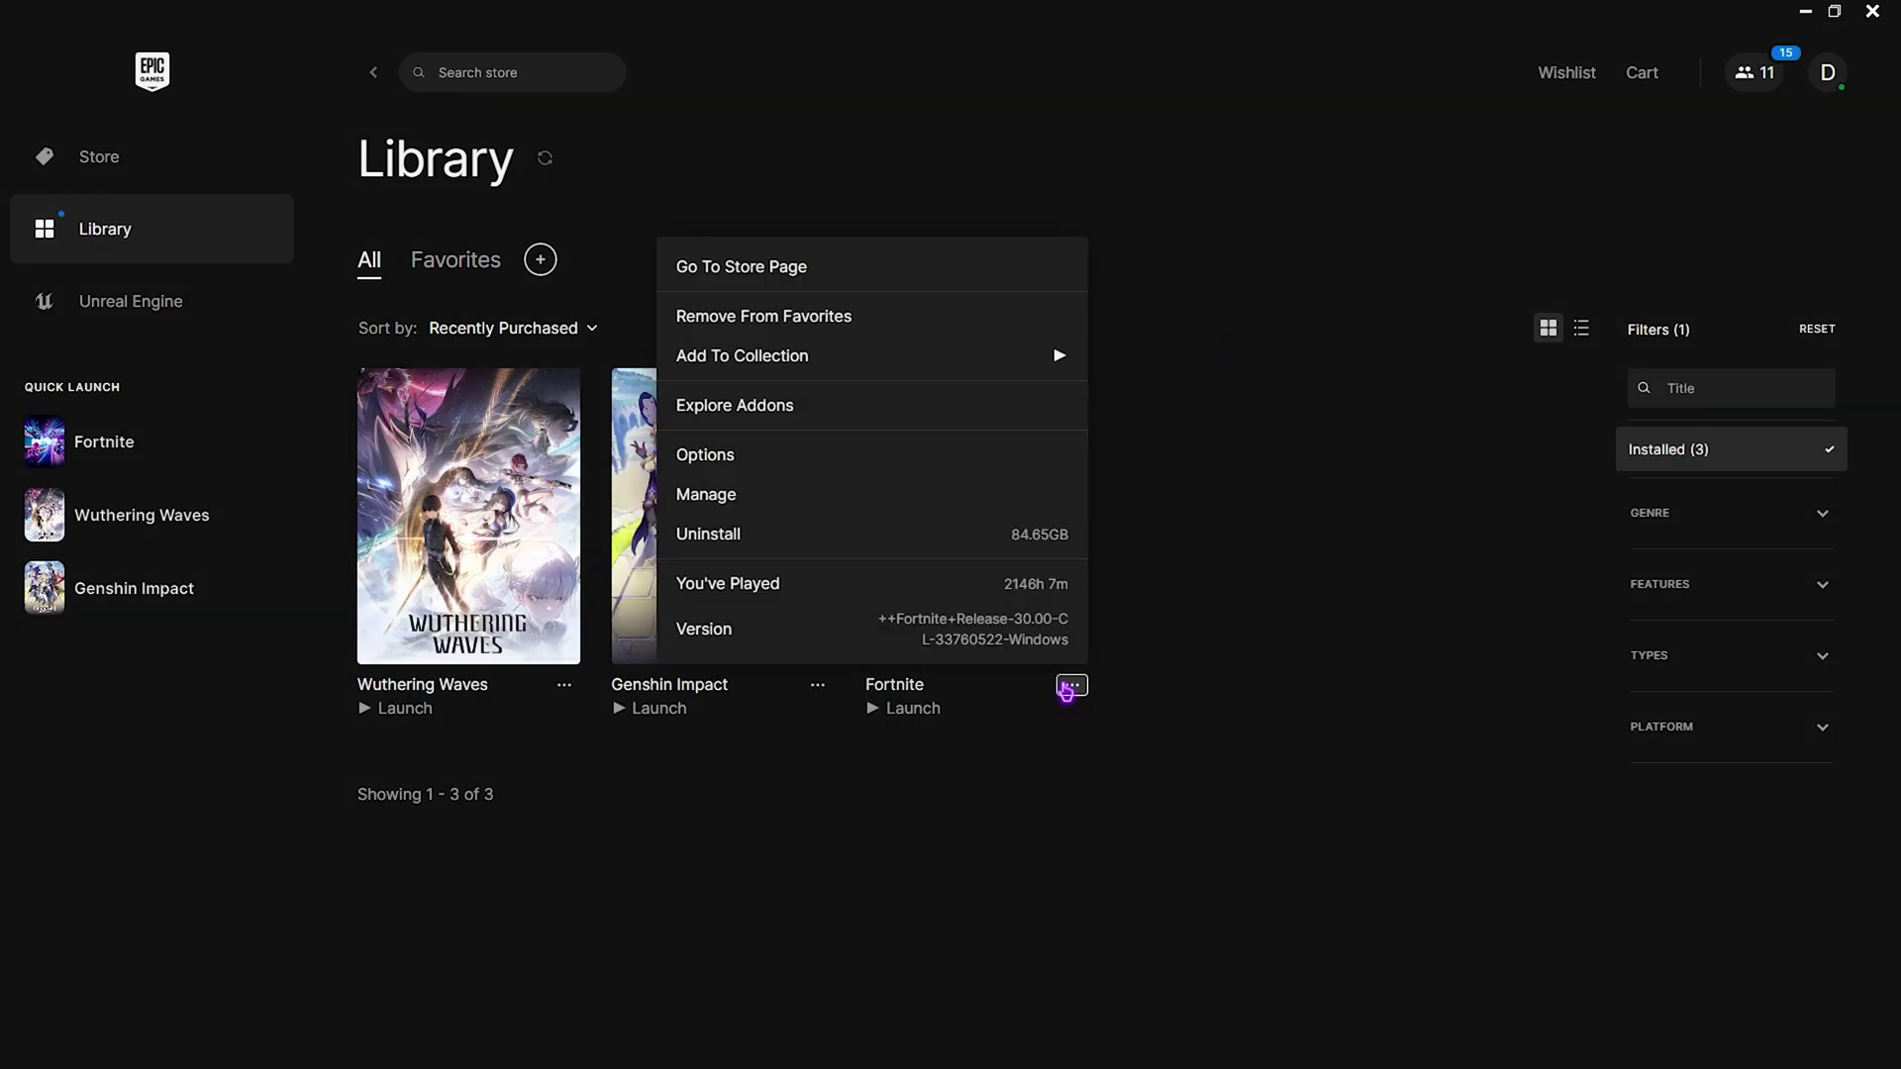
{"action": "left_click", "coordinate": [734, 458]}
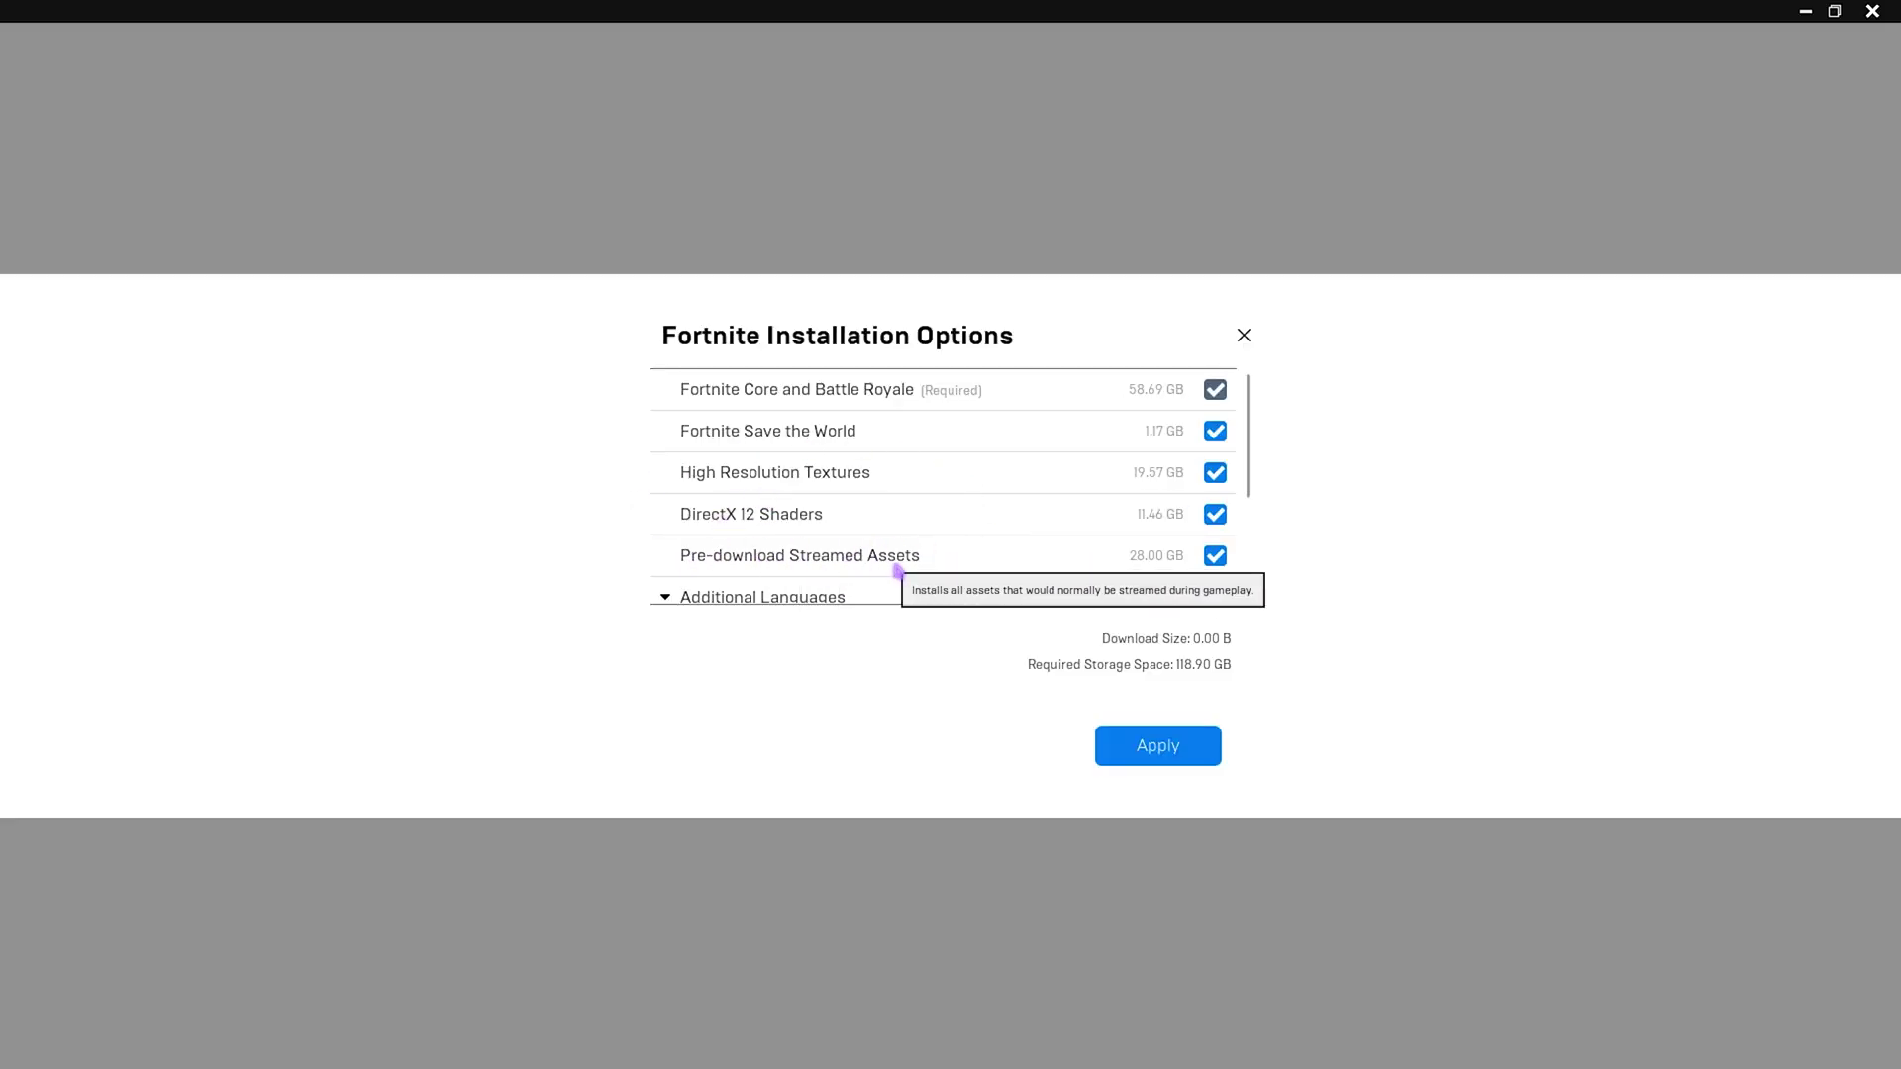
{"action": "left_click", "coordinate": [1156, 747]}
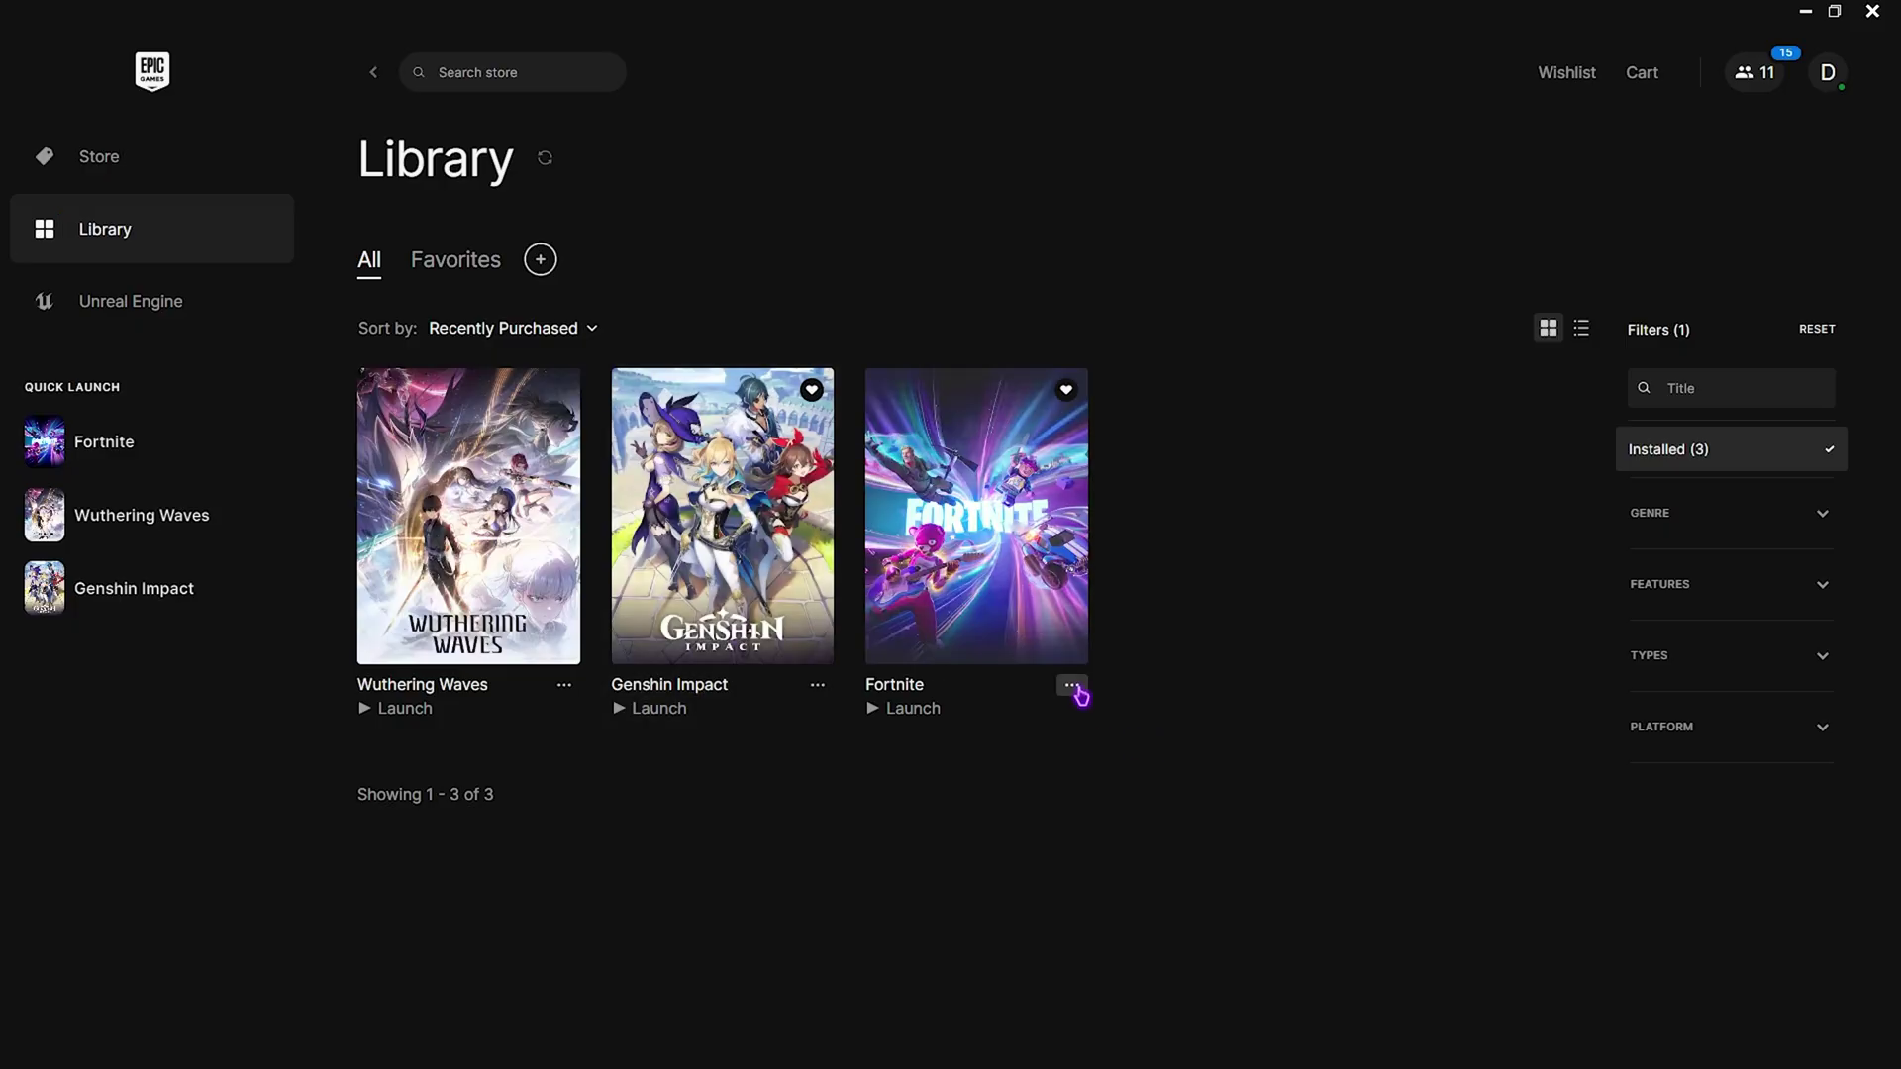
{"action": "left_click", "coordinate": [1071, 685]}
{"action": "left_click", "coordinate": [730, 460]}
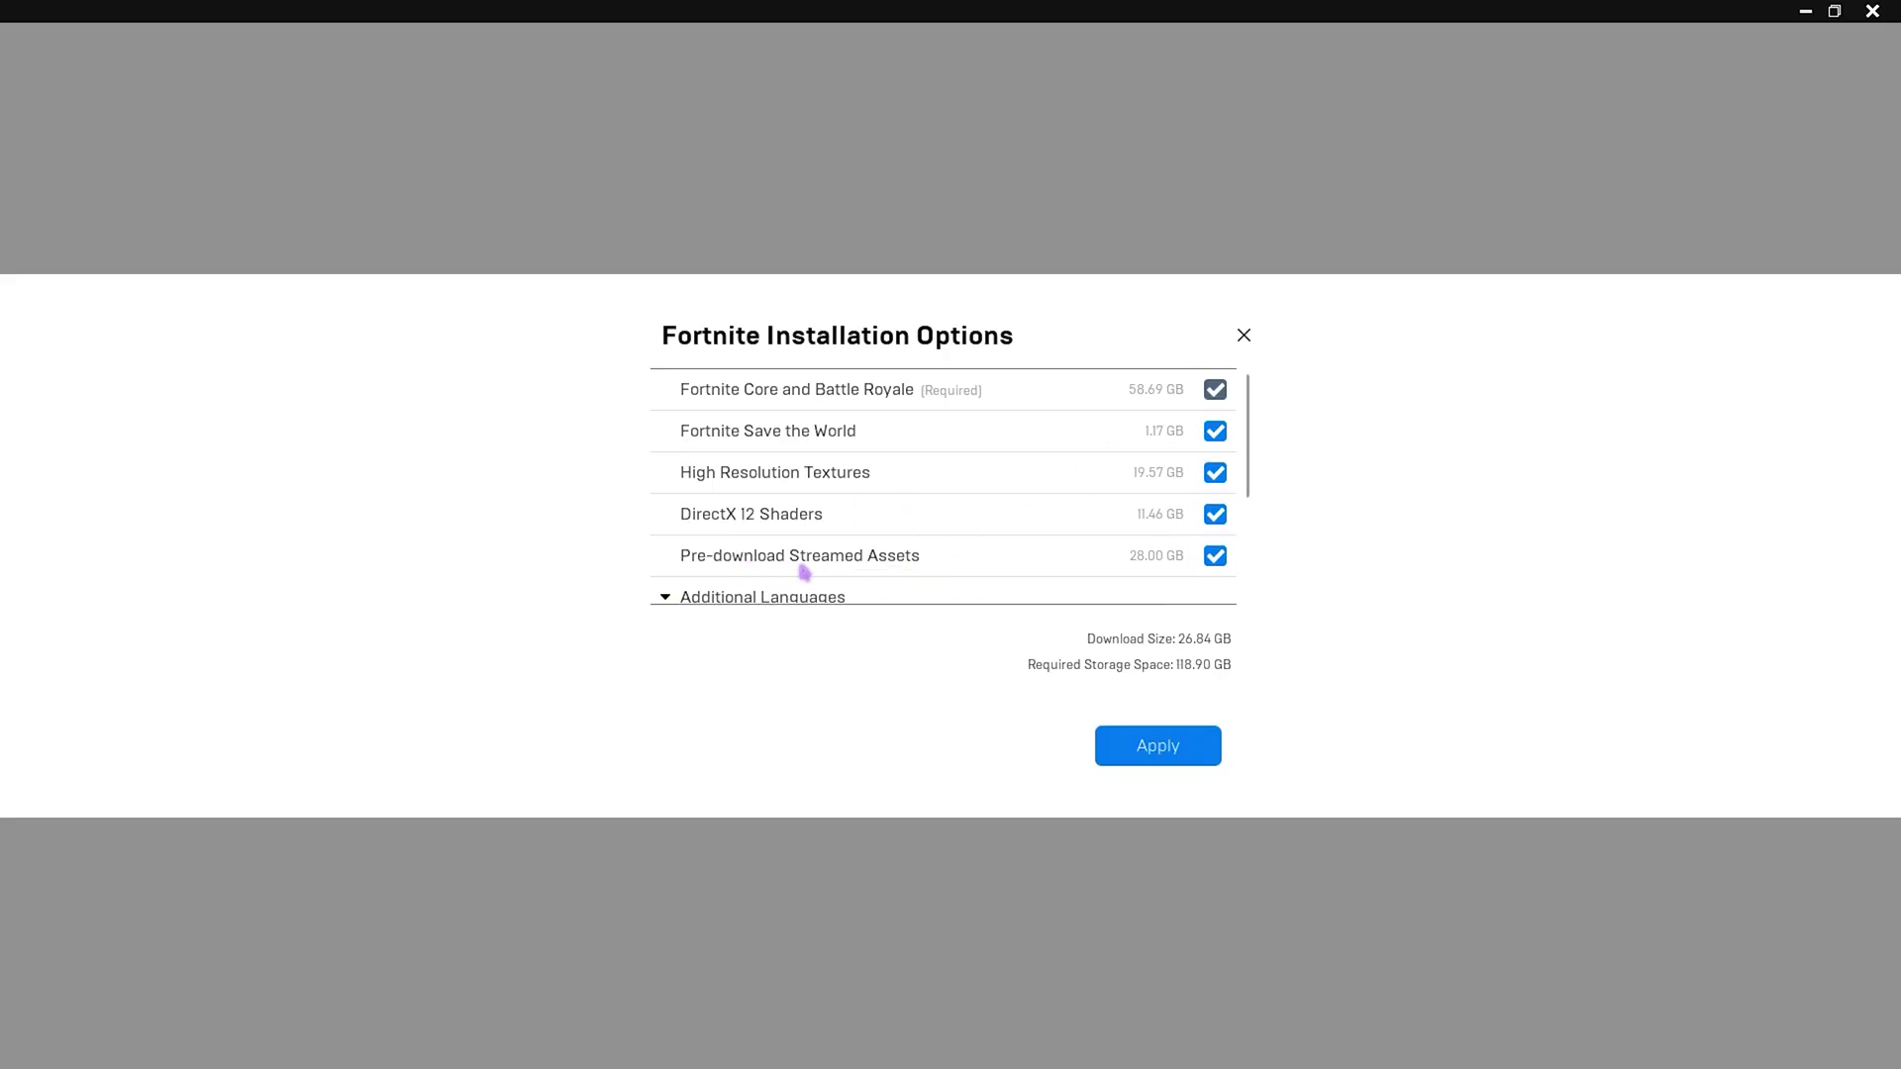
{"action": "left_click", "coordinate": [1178, 754]}
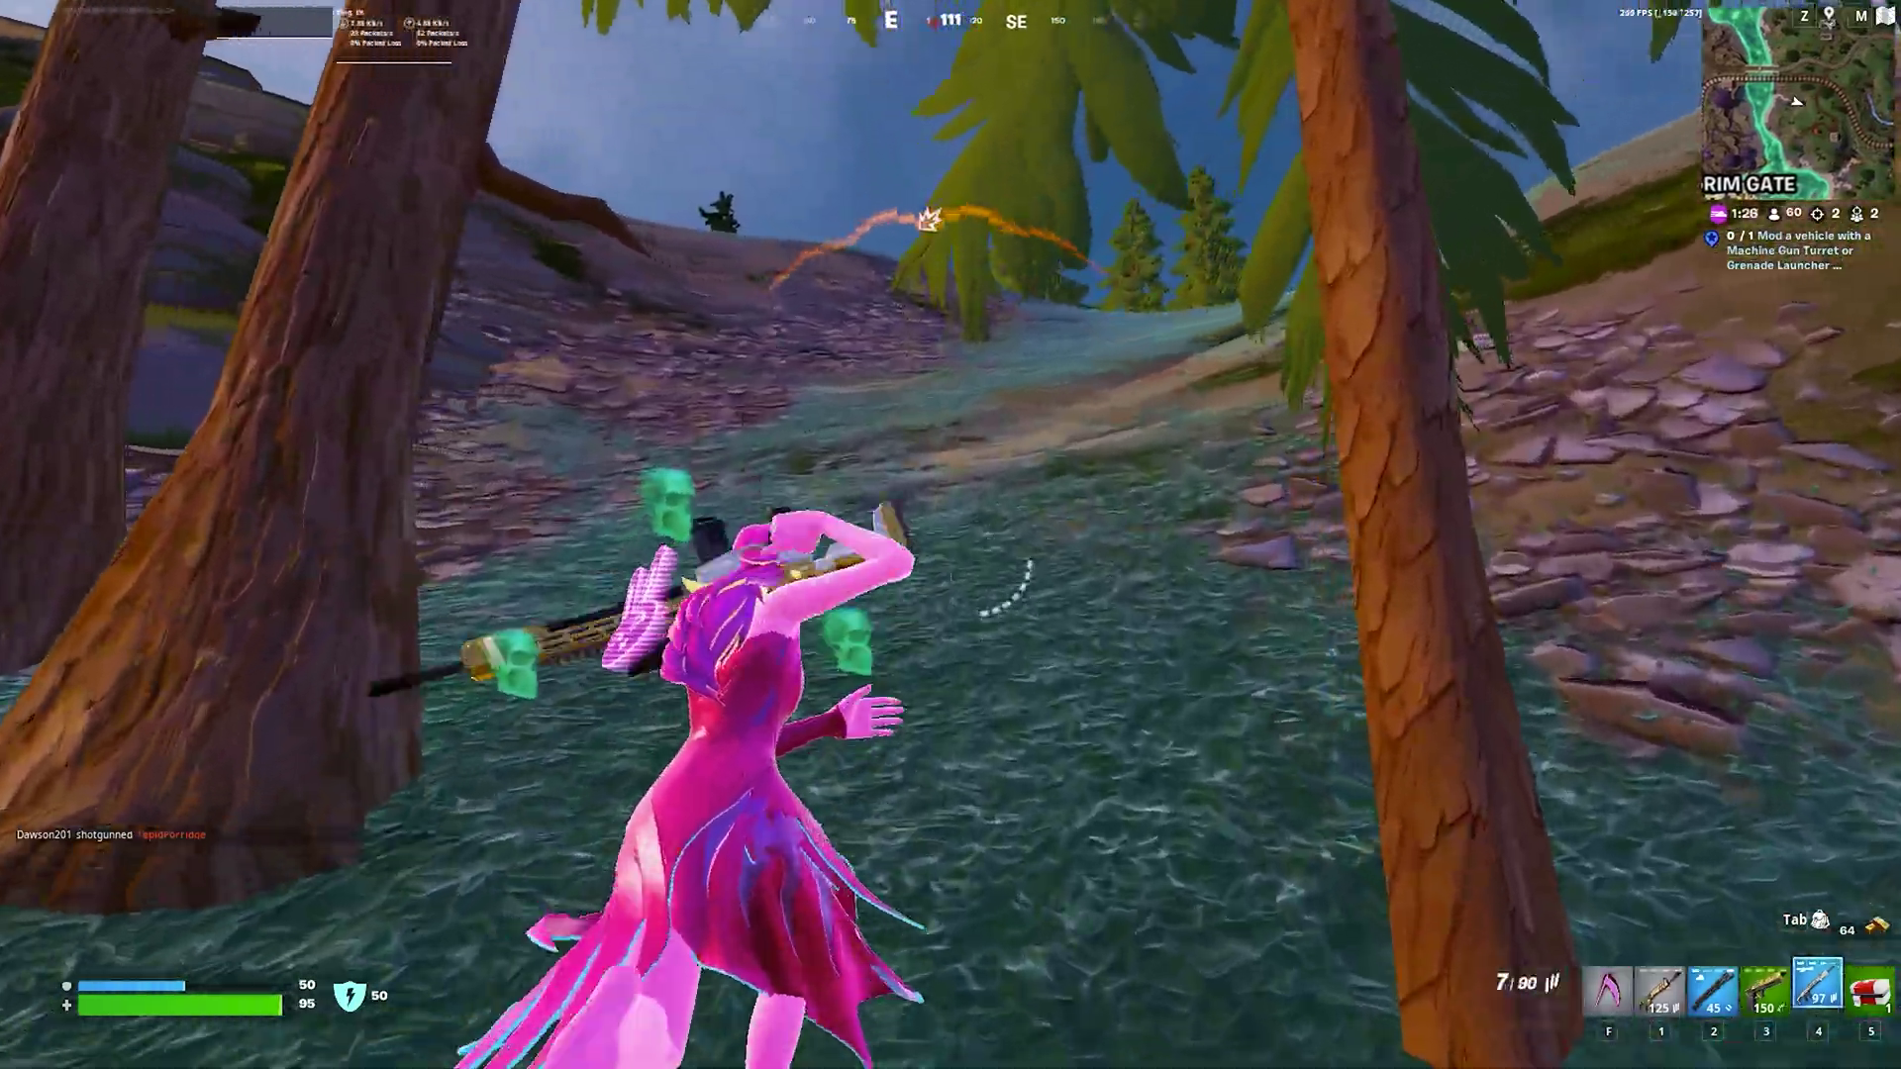
{"action": "key", "text": "4"}
{"action": "right_click", "coordinate": [950, 535]}
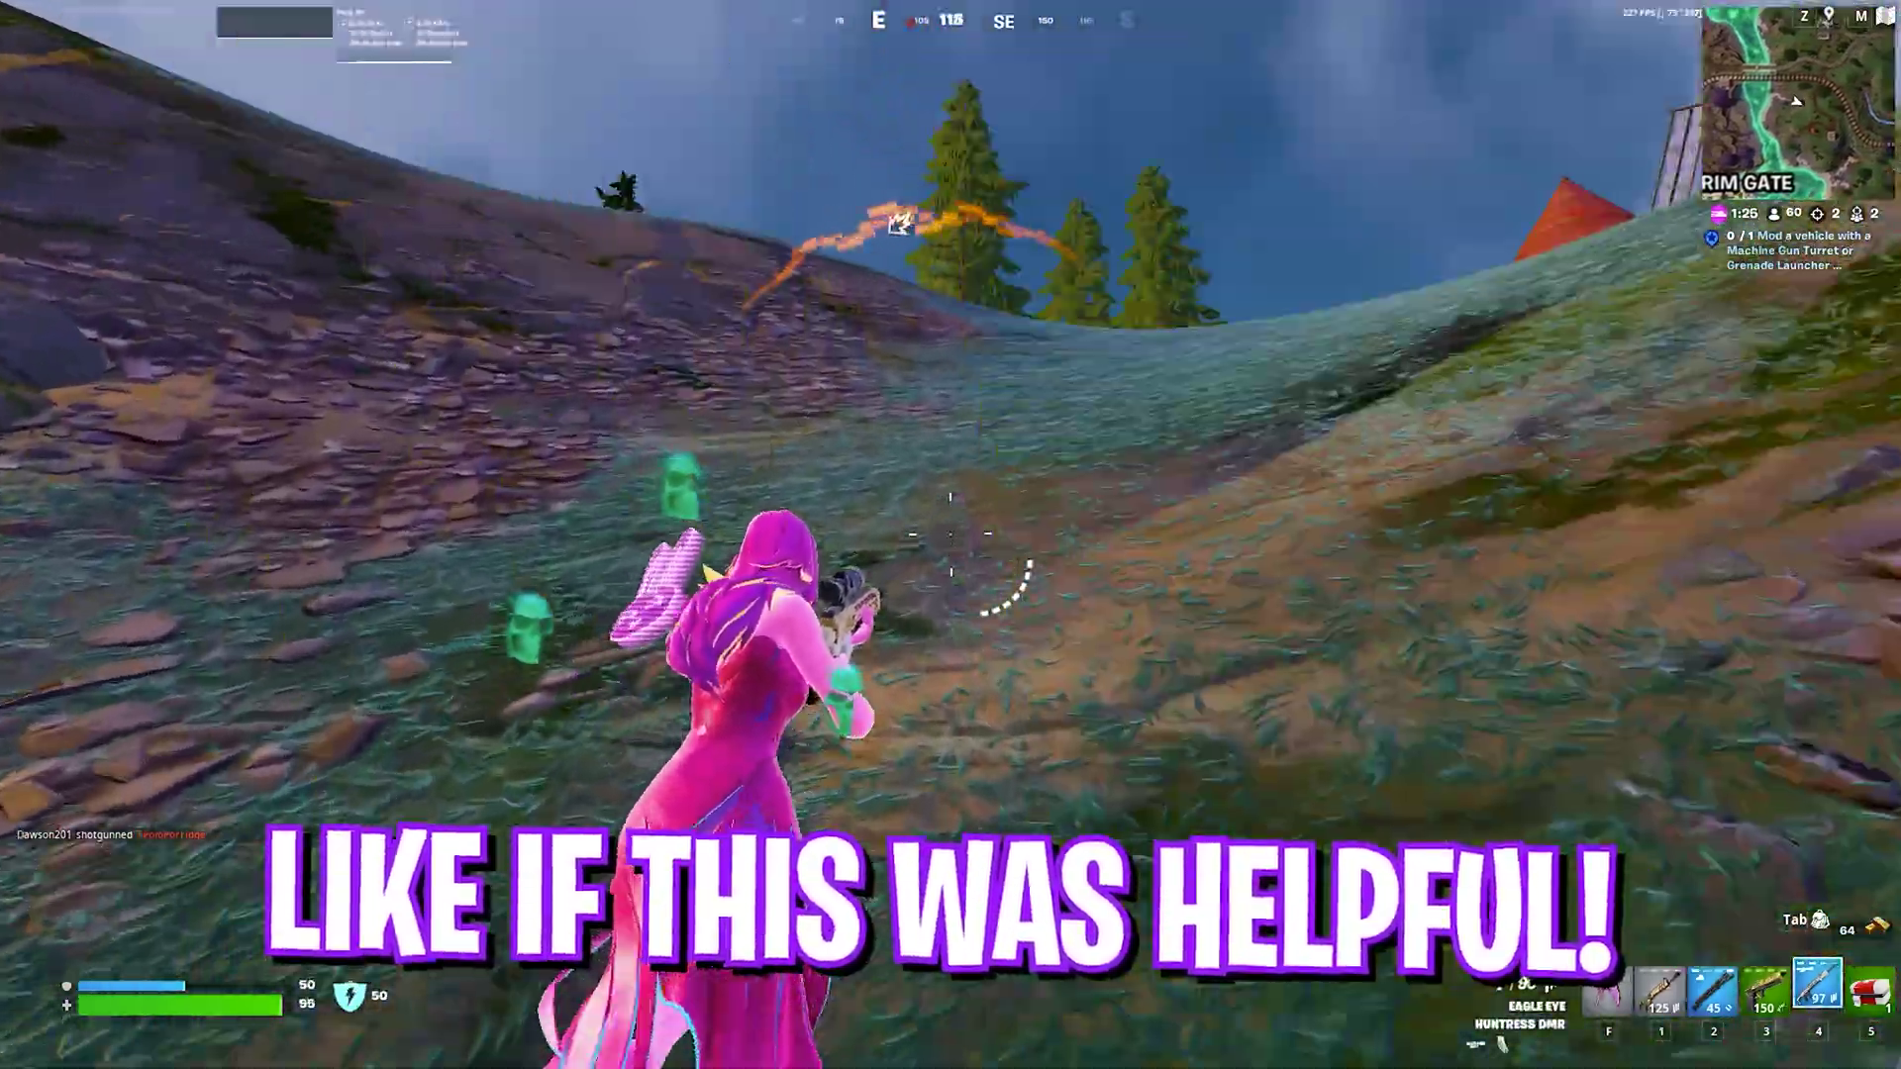
{"action": "key", "text": "w"}
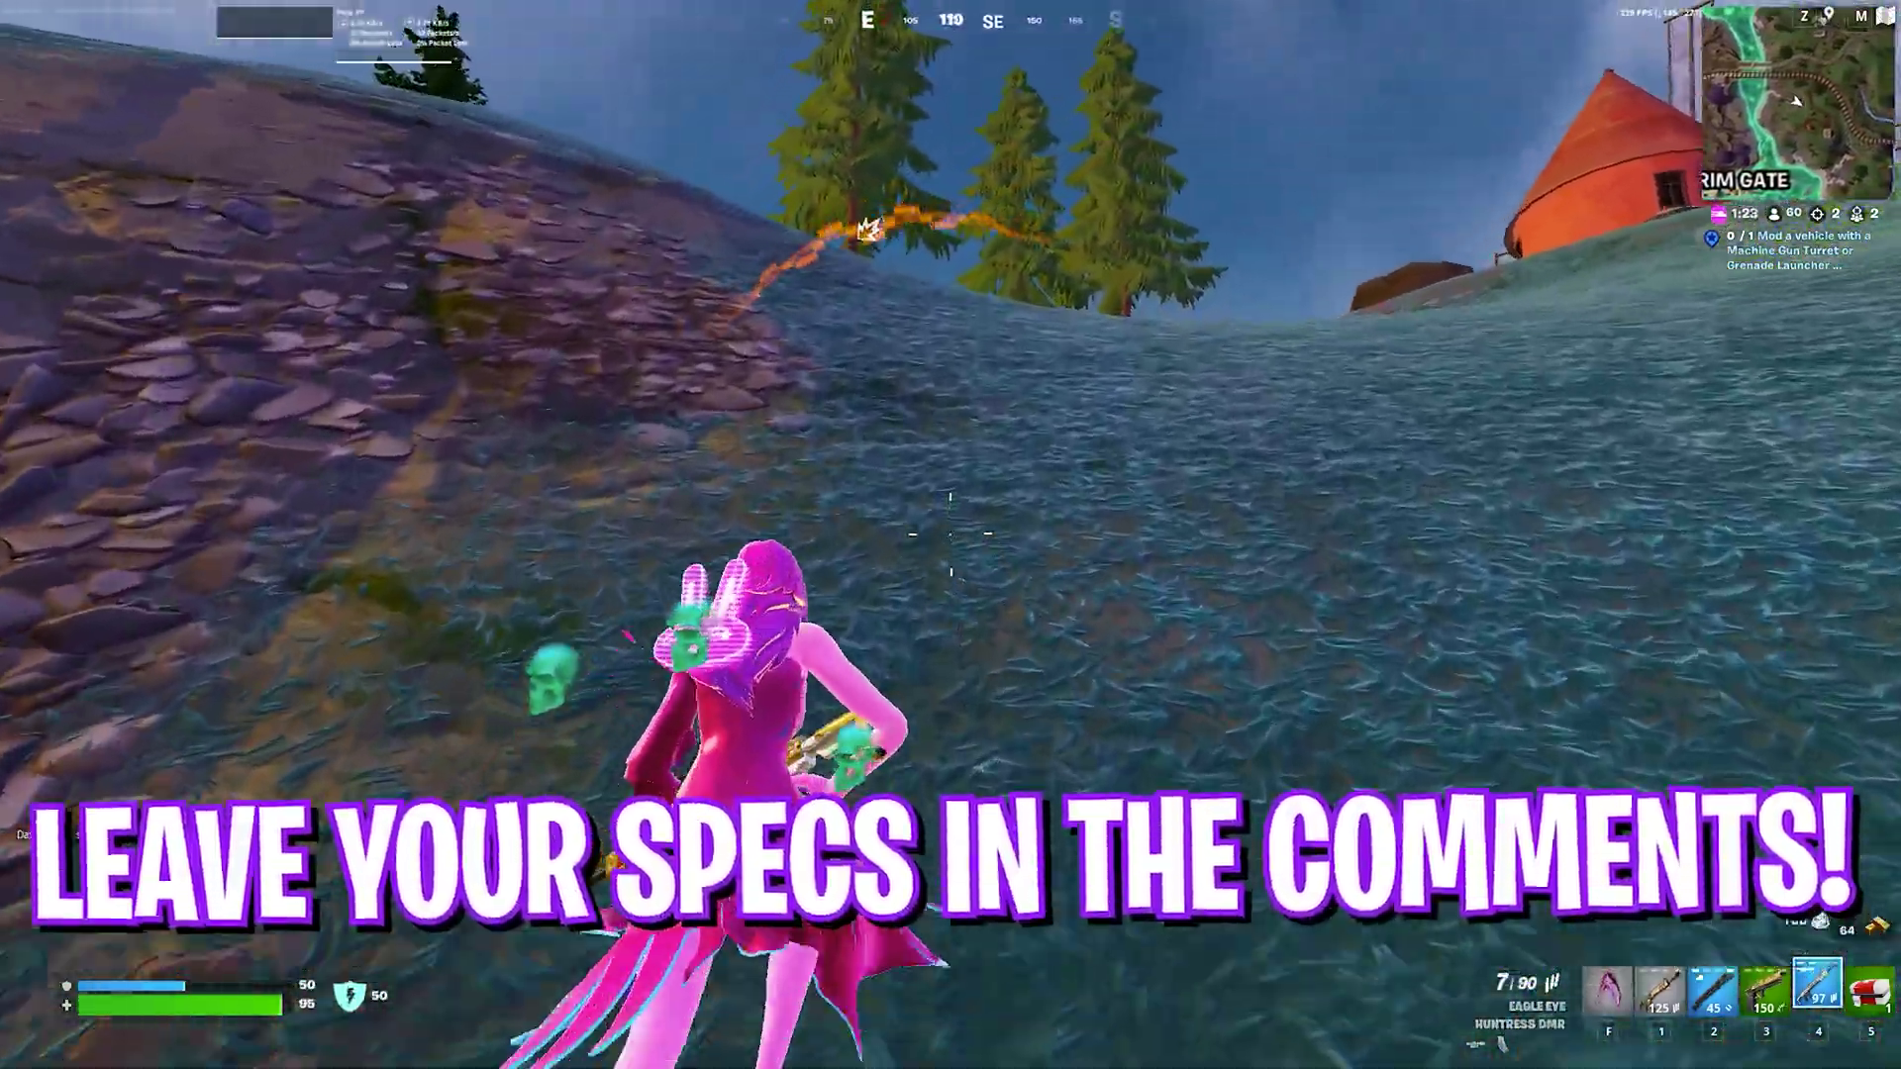
{"action": "key", "text": "w"}
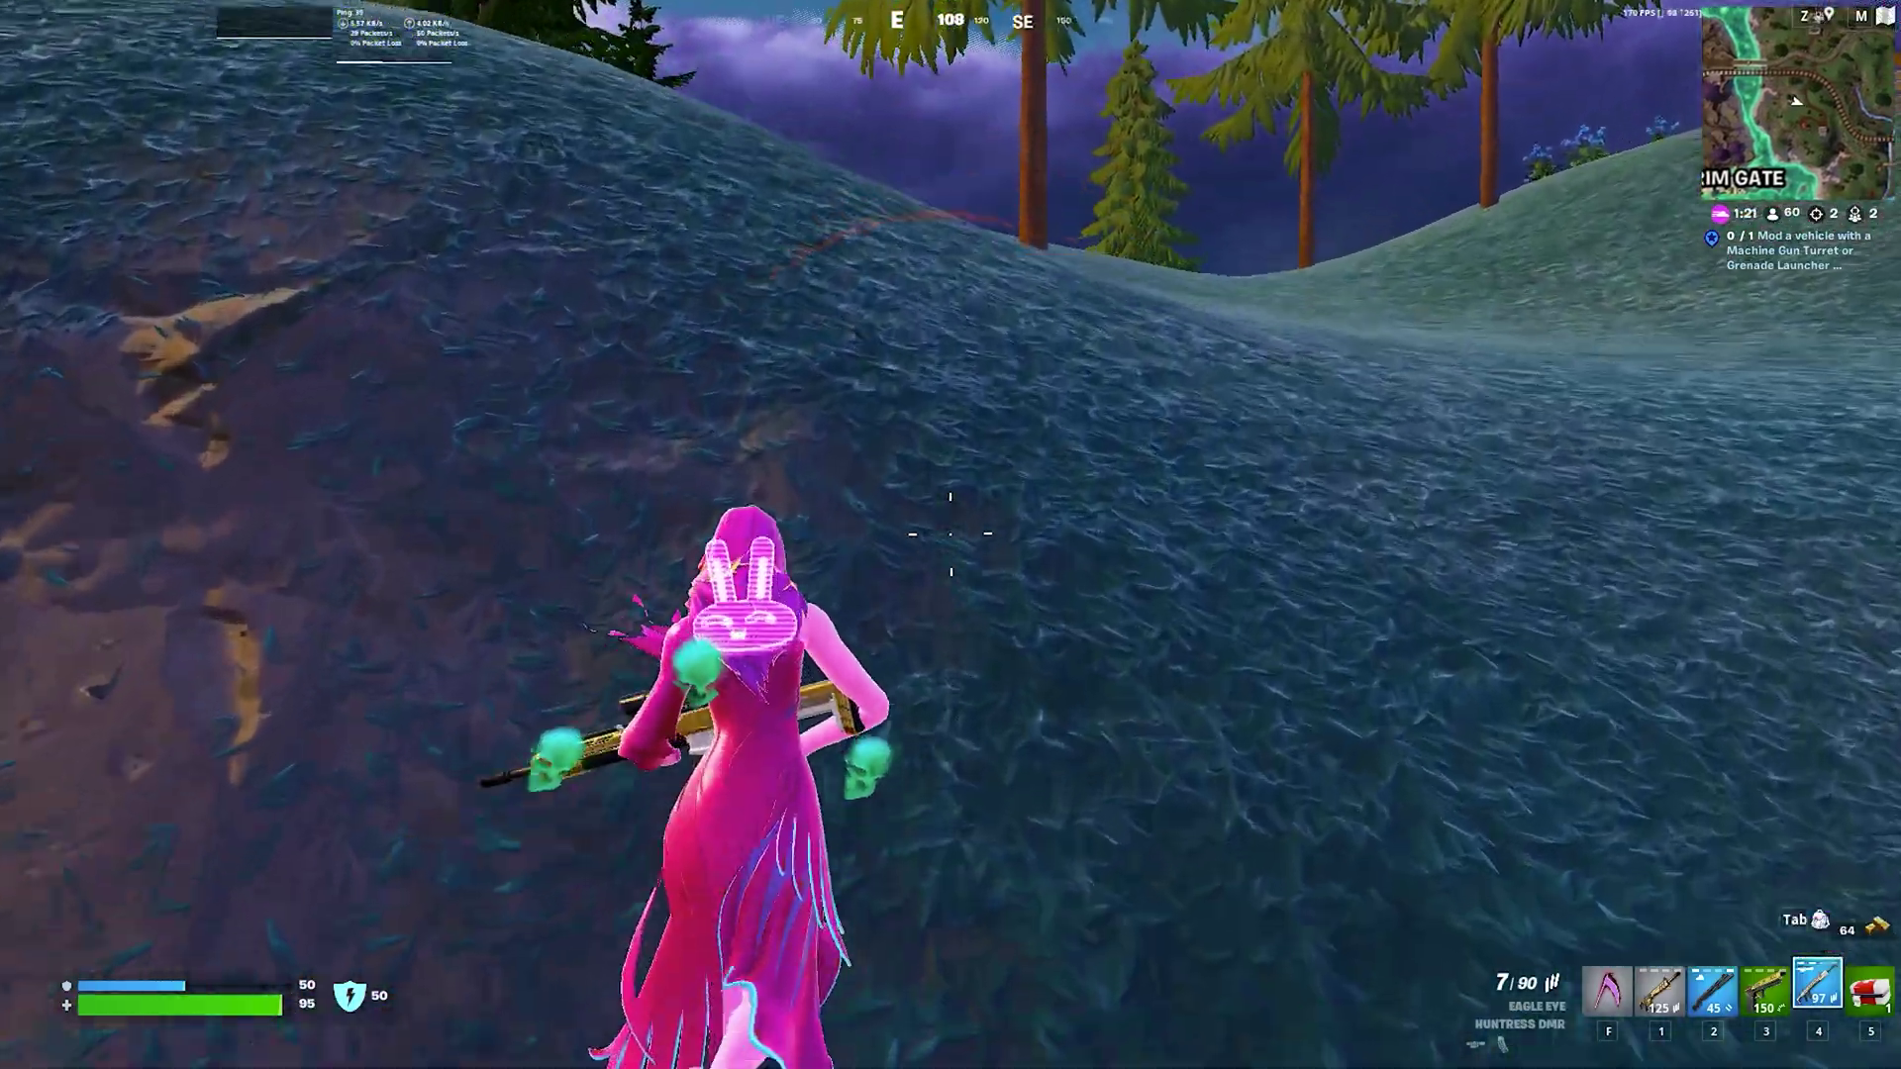
{"action": "key", "text": "w"}
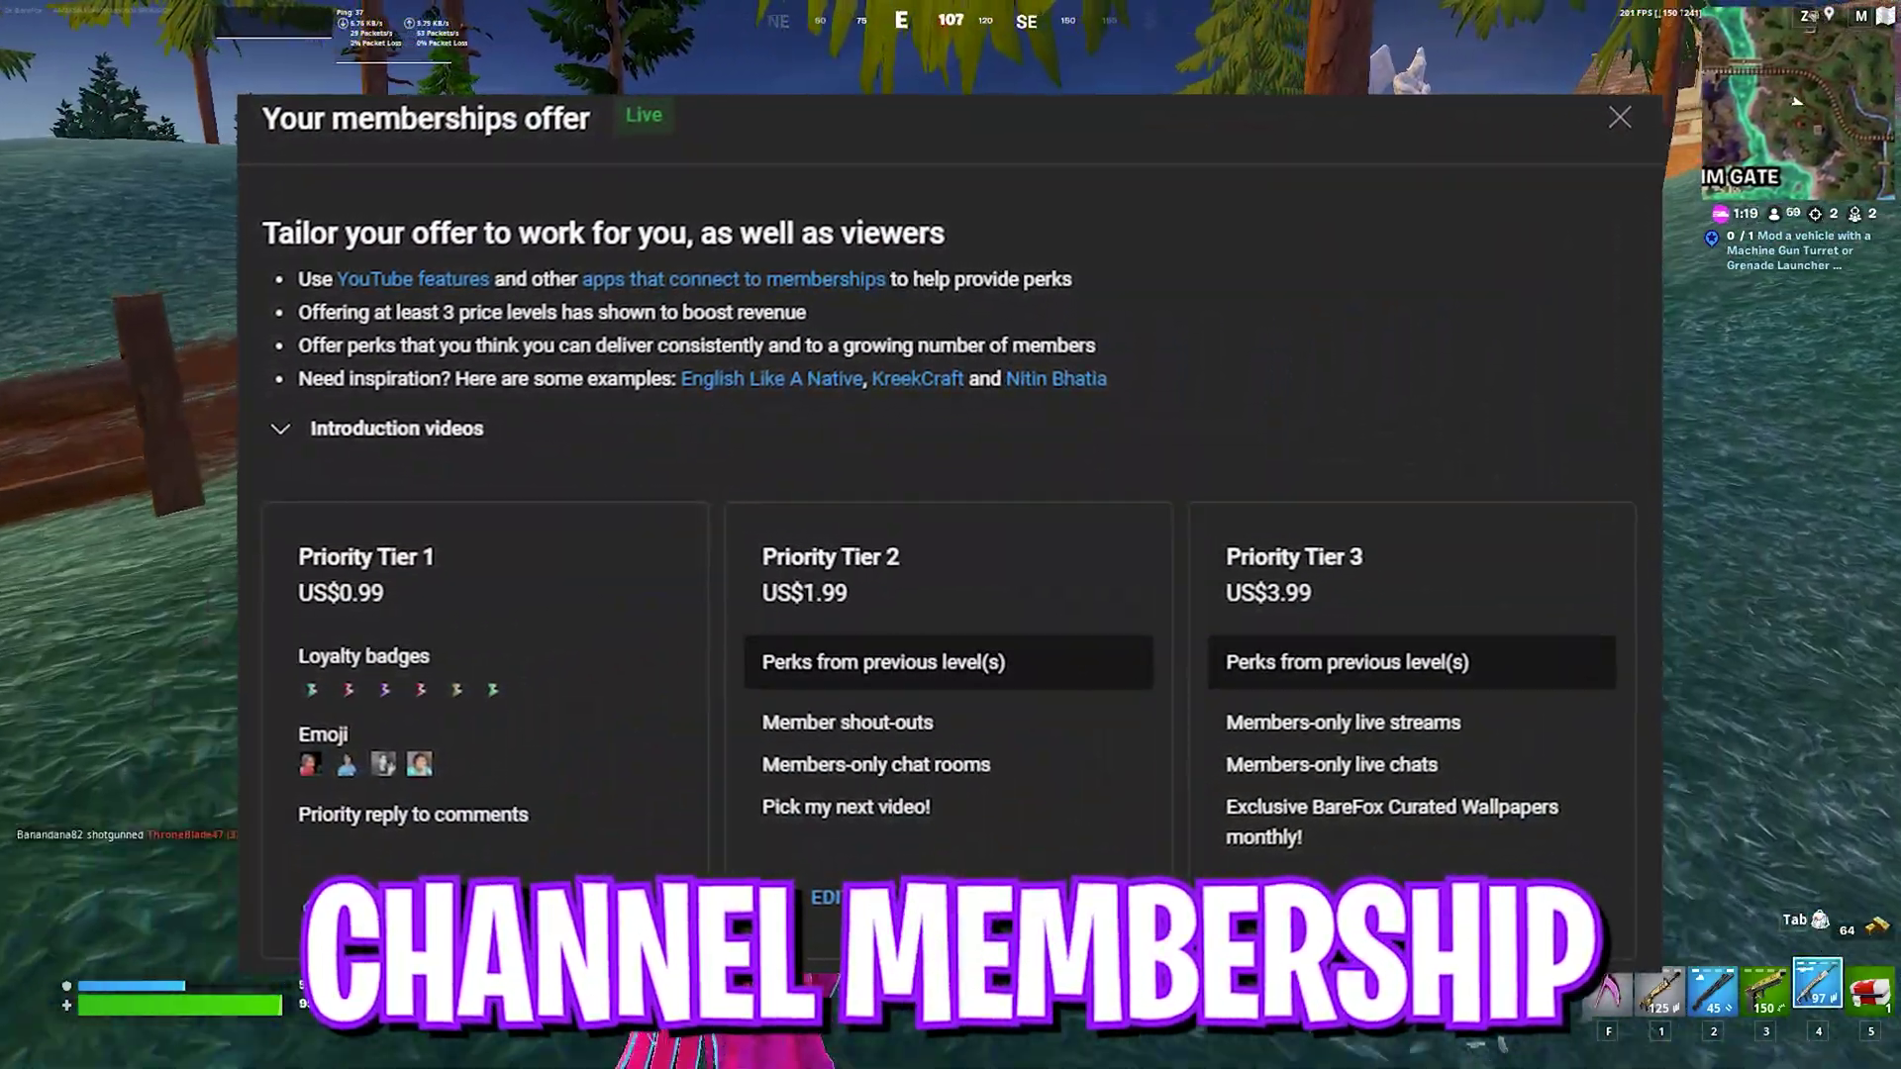
{"action": "key", "text": "w"}
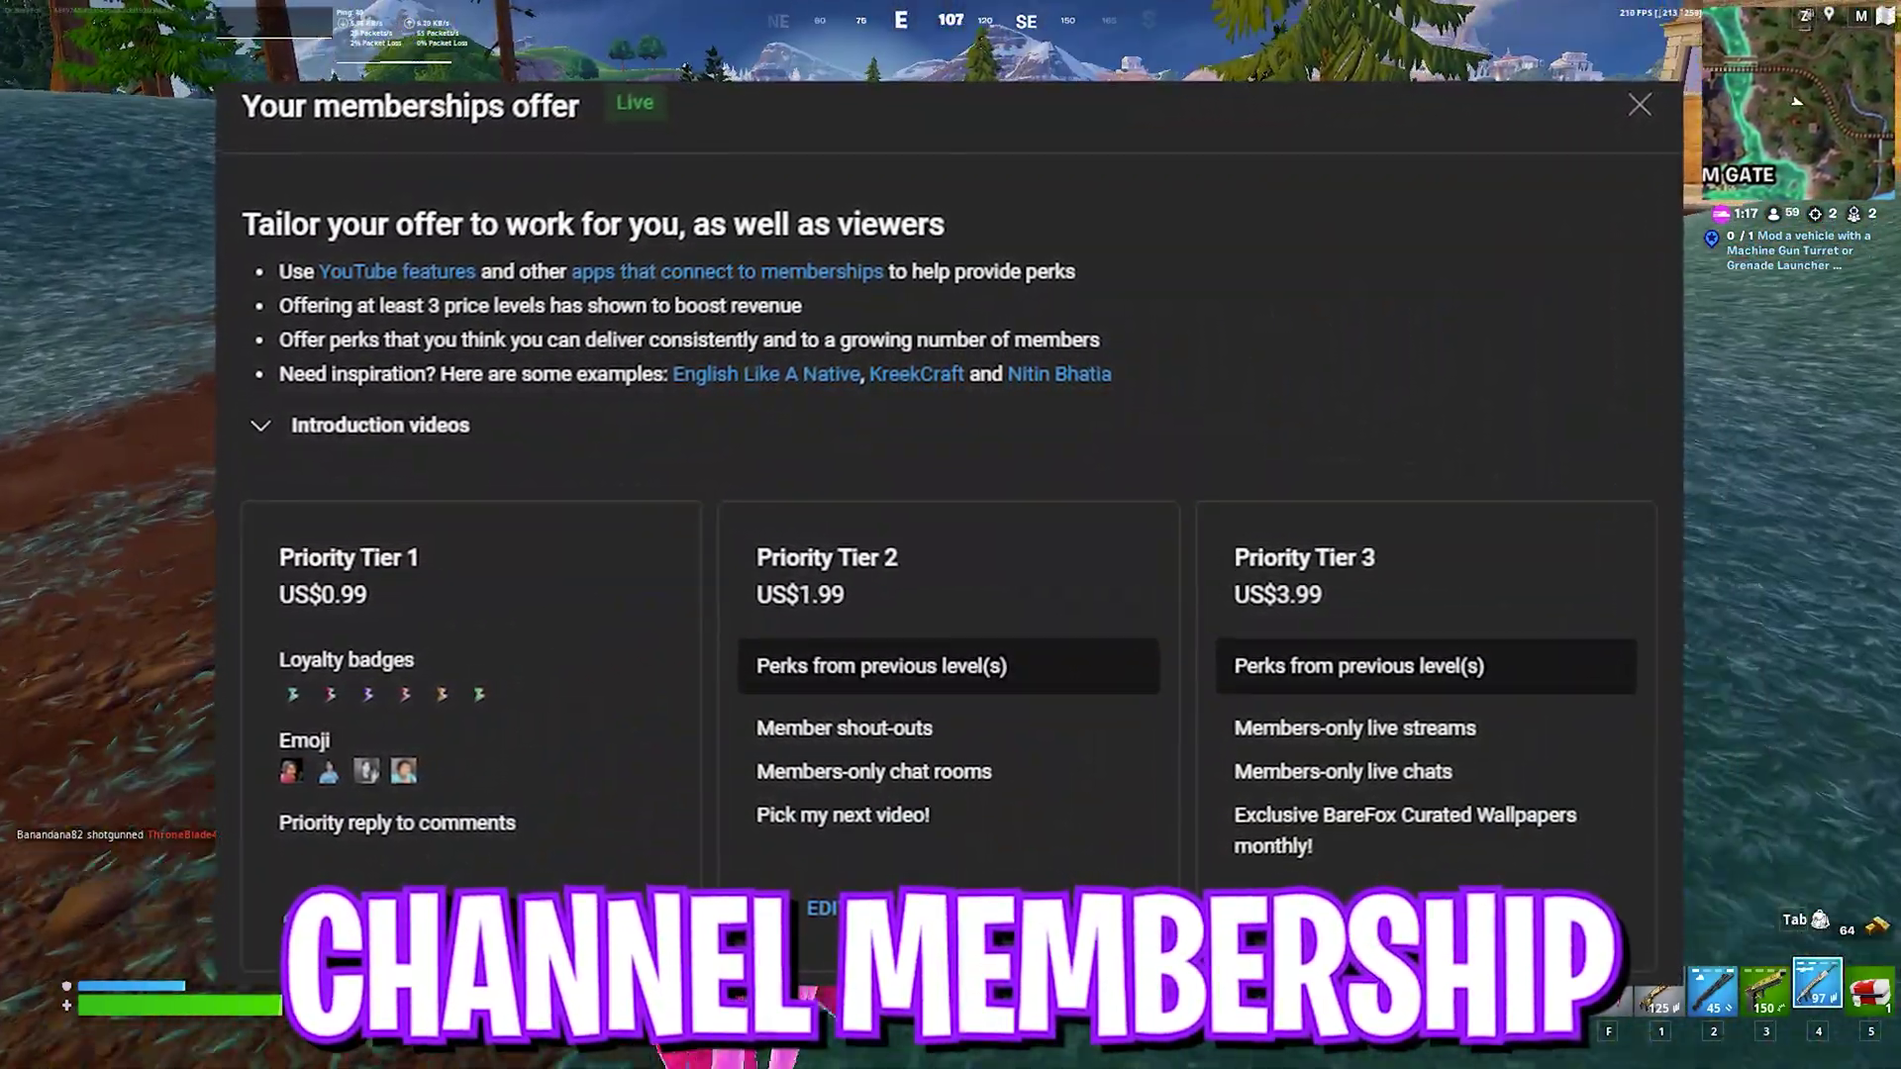
{"action": "key", "text": "w"}
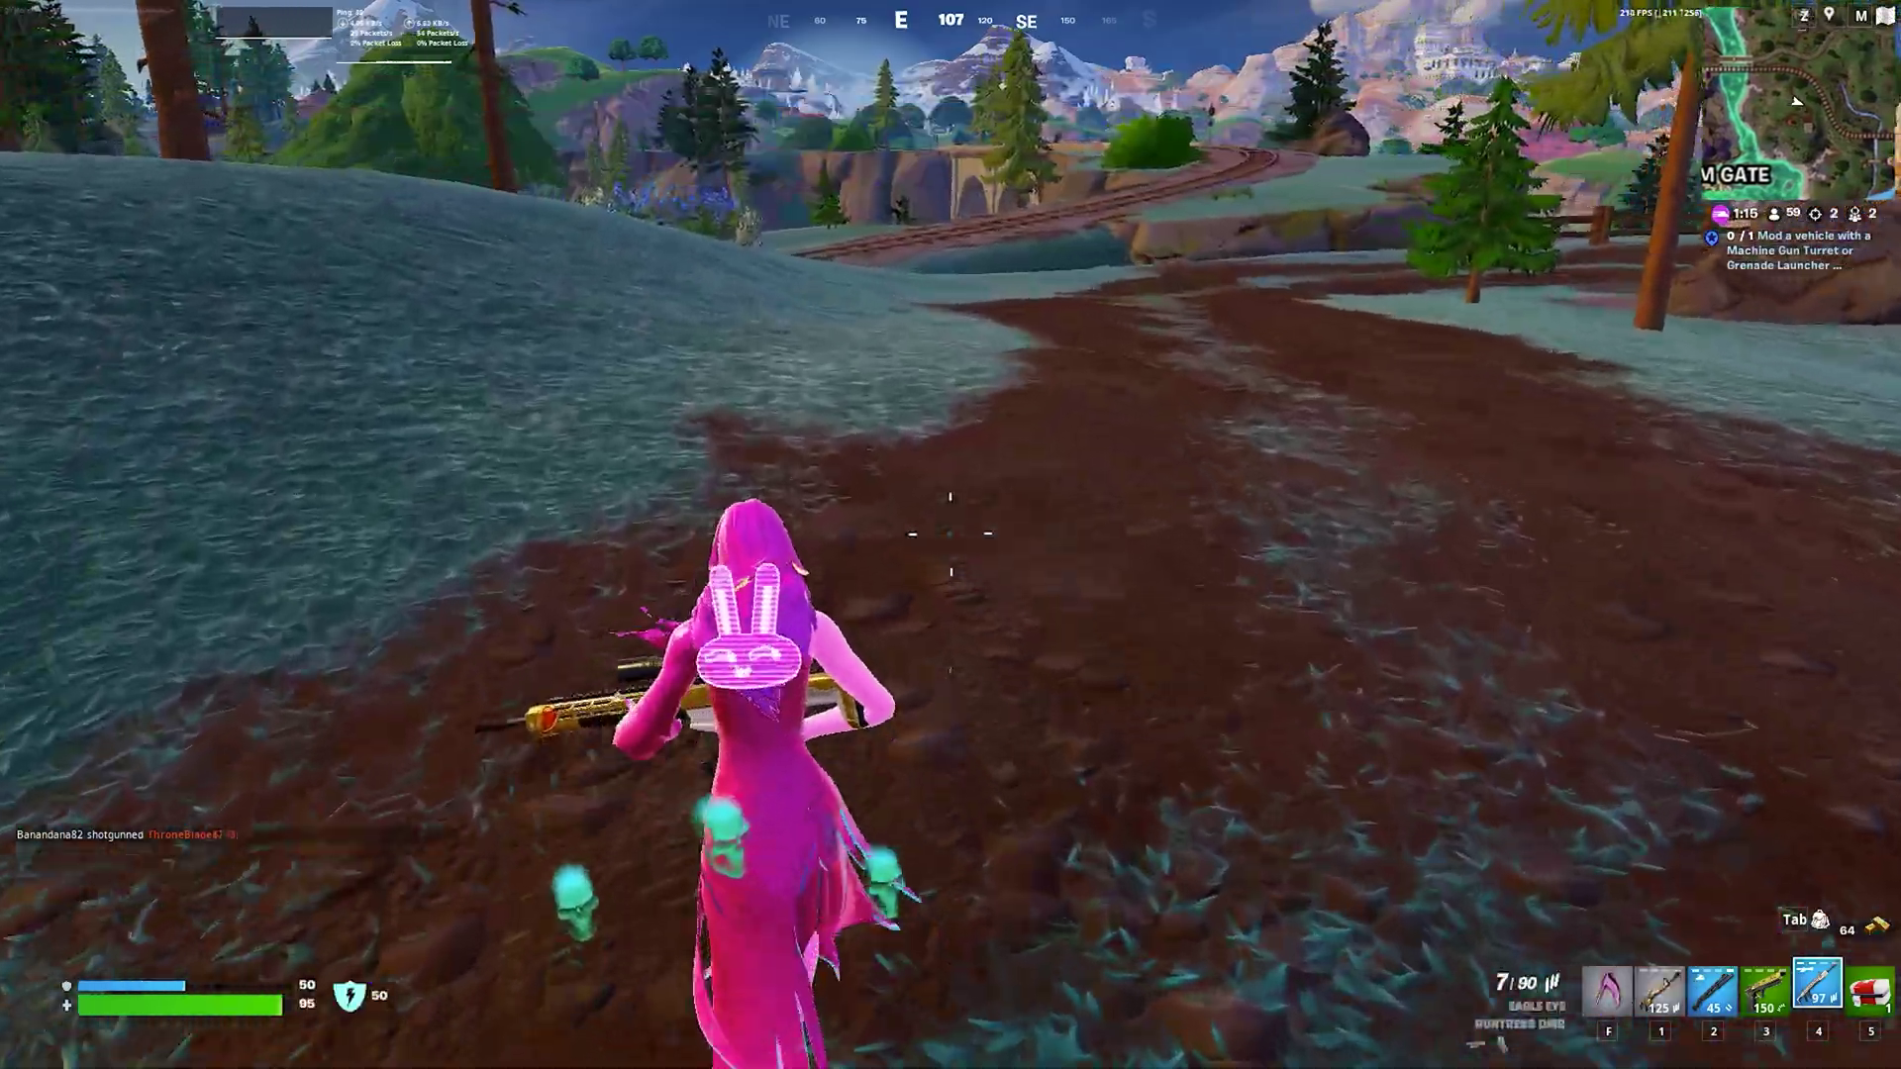
{"action": "key", "text": "w"}
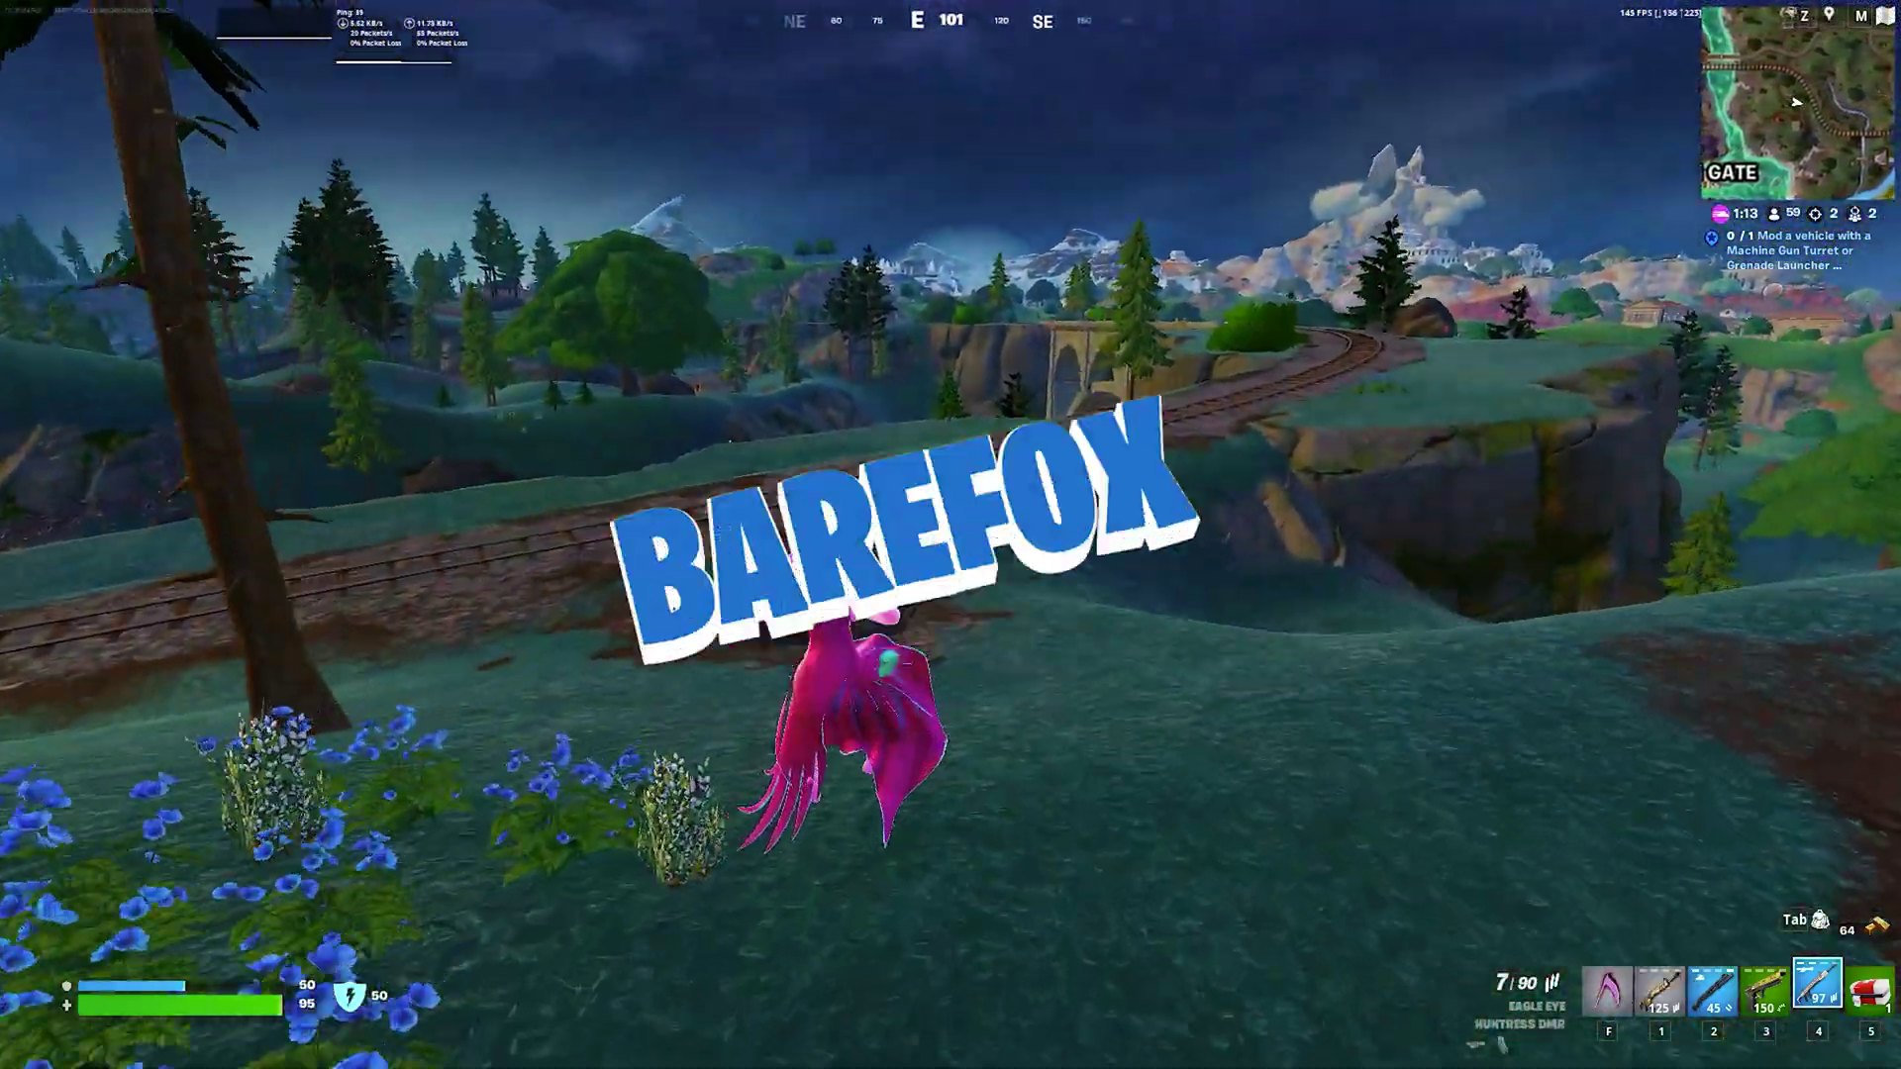